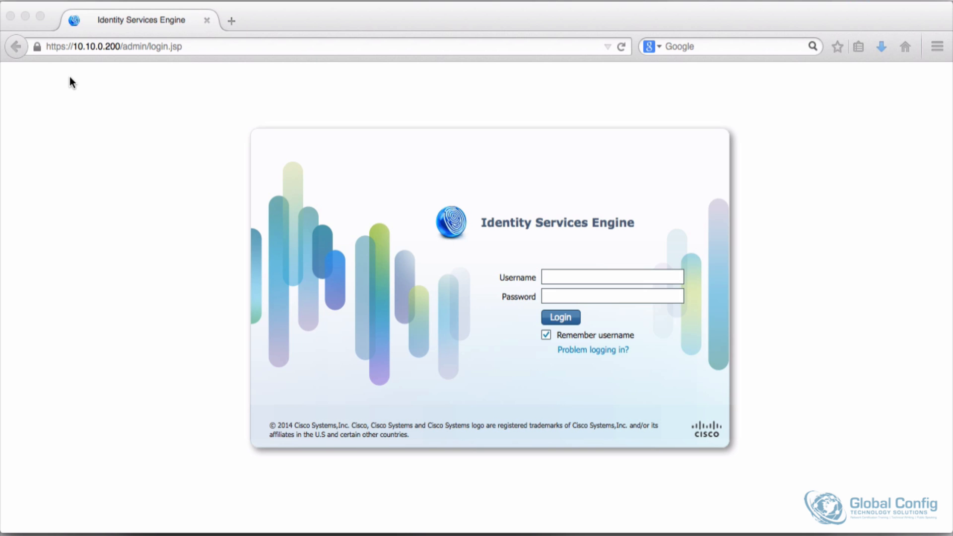
Step: Open the ISE admin login page at 10.10.0.201 in a new tab
click(231, 23)
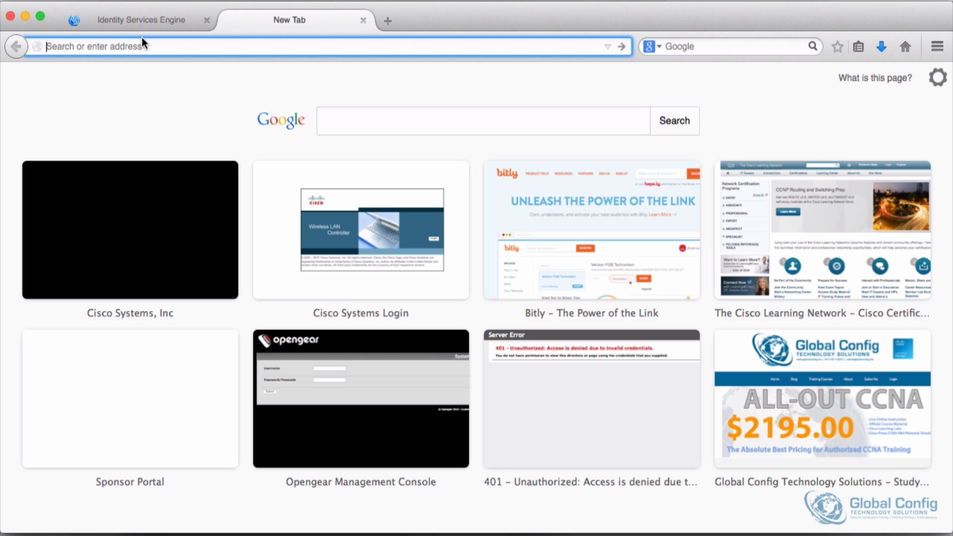
text(10.10.0.201)
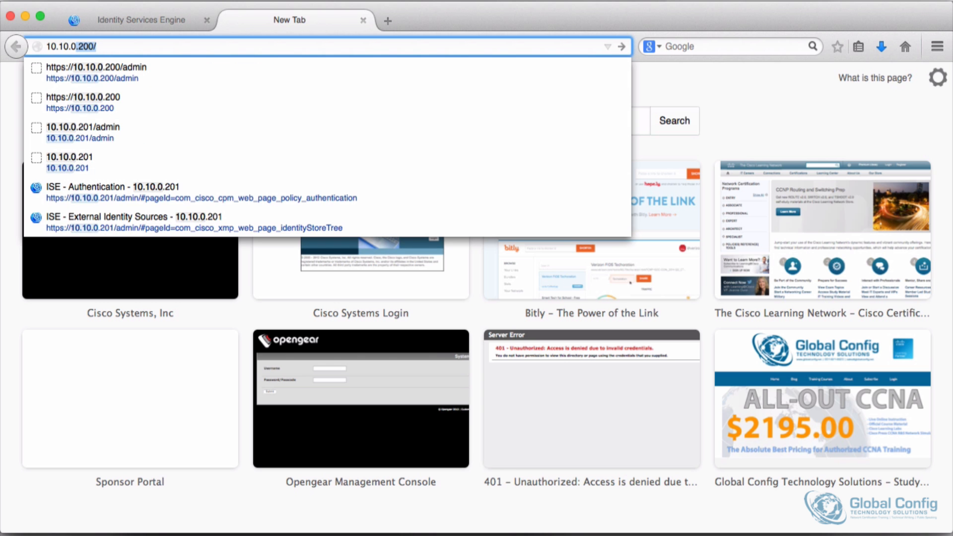
key(Return)
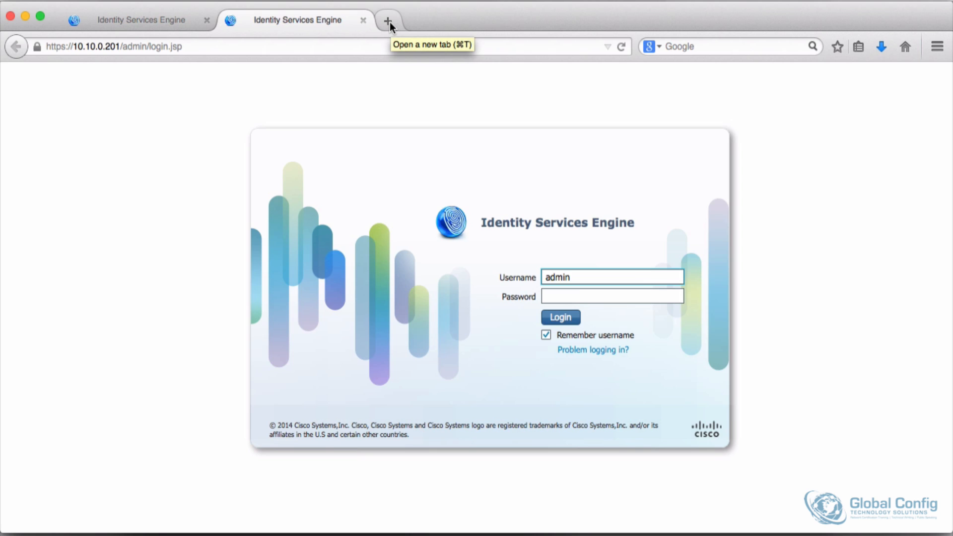
click(388, 21)
text(h)
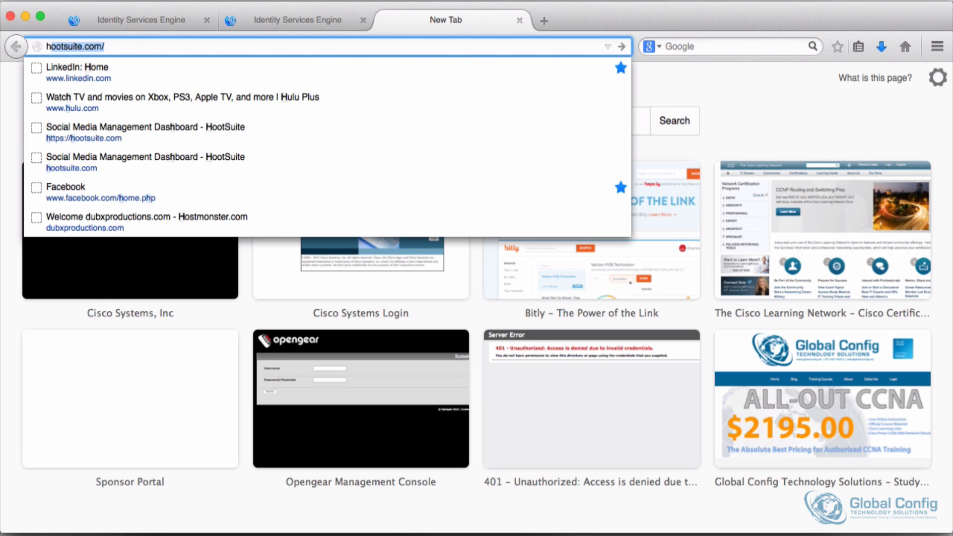
text(ttps)
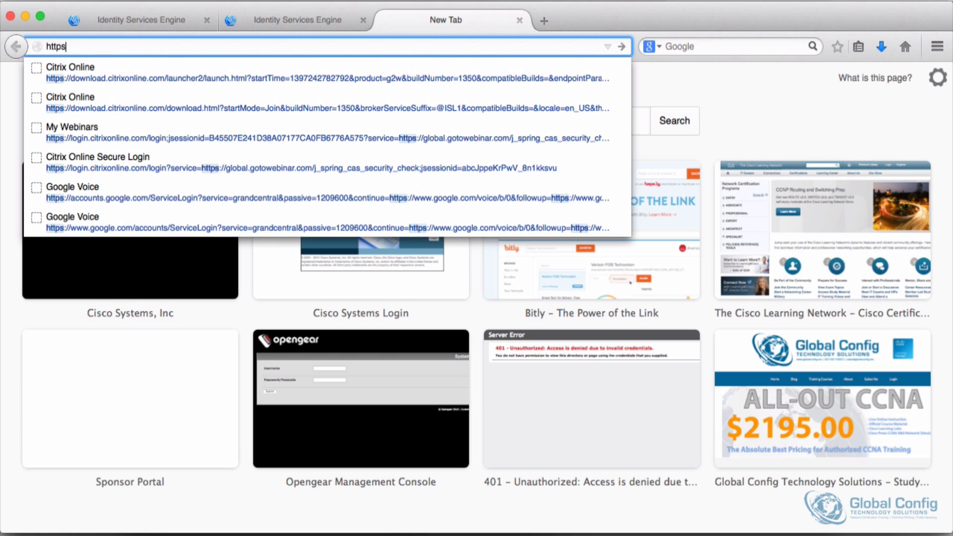
text(://10.10.0.100)
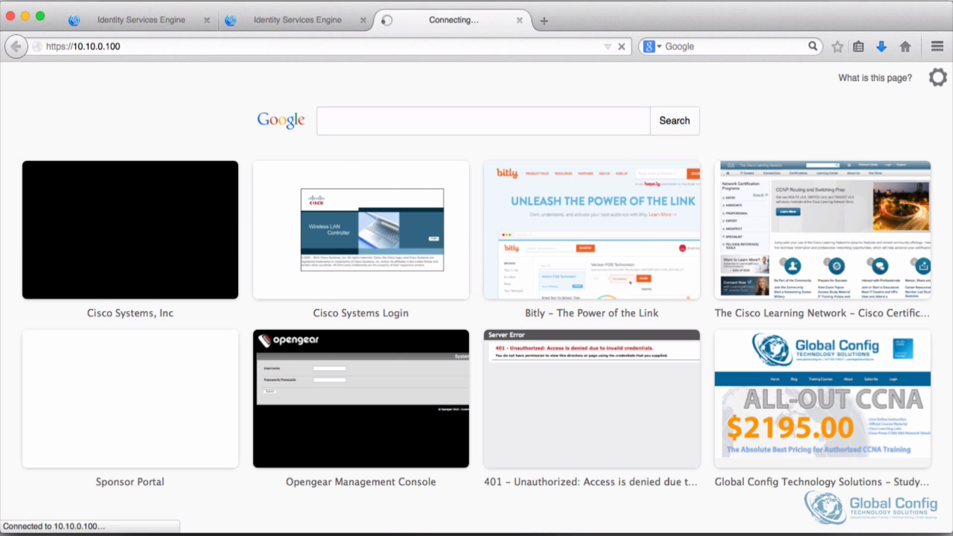
key(Return)
click(362, 300)
click(354, 373)
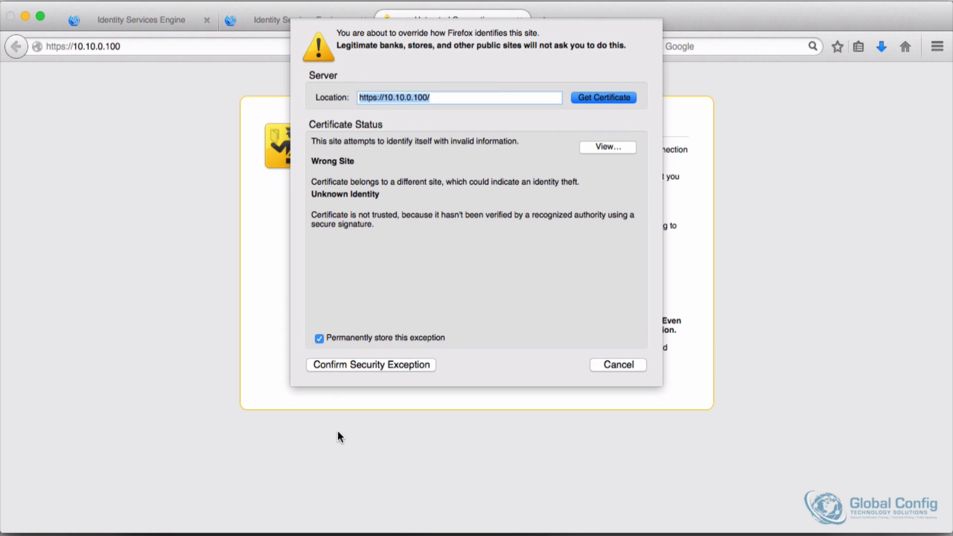
click(346, 365)
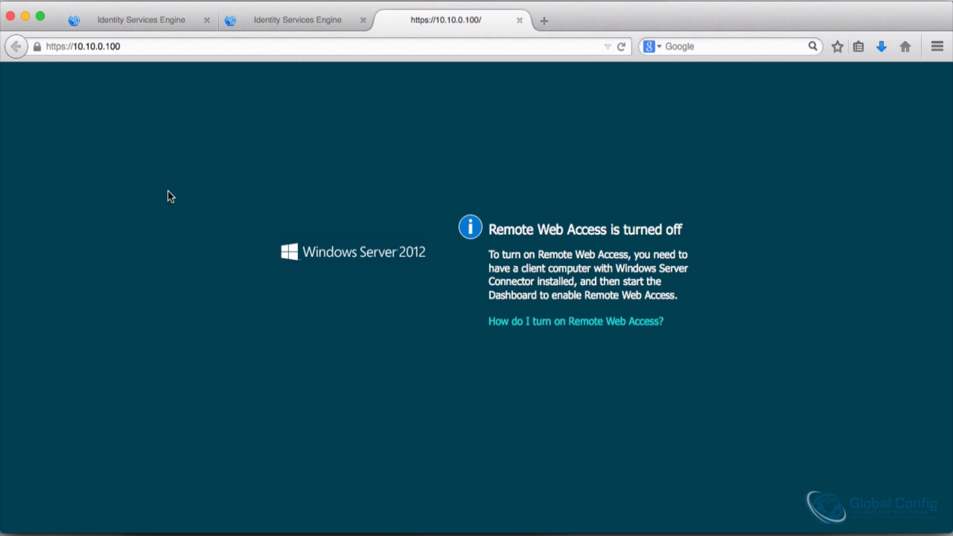
Step: Go to the /certsrv page on 10.10.0.100 and sign in with the user name and password
click(154, 42)
text(/certsrv)
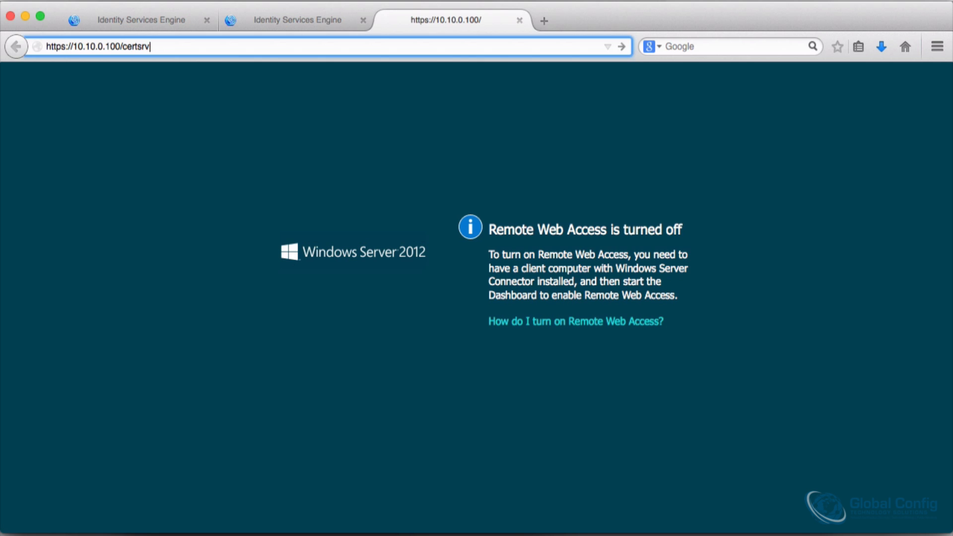
key(Return)
key(Tab)
text(**********)
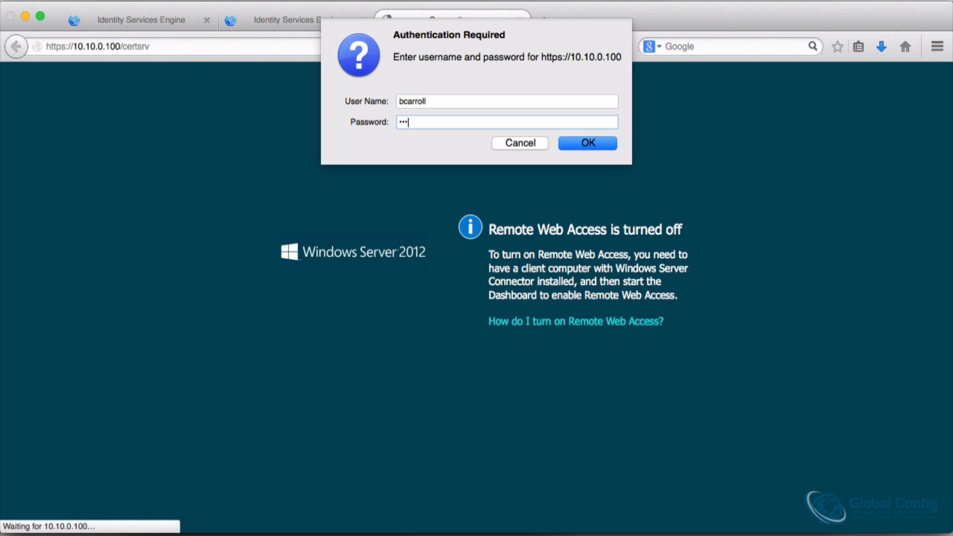
key(Return)
click(226, 117)
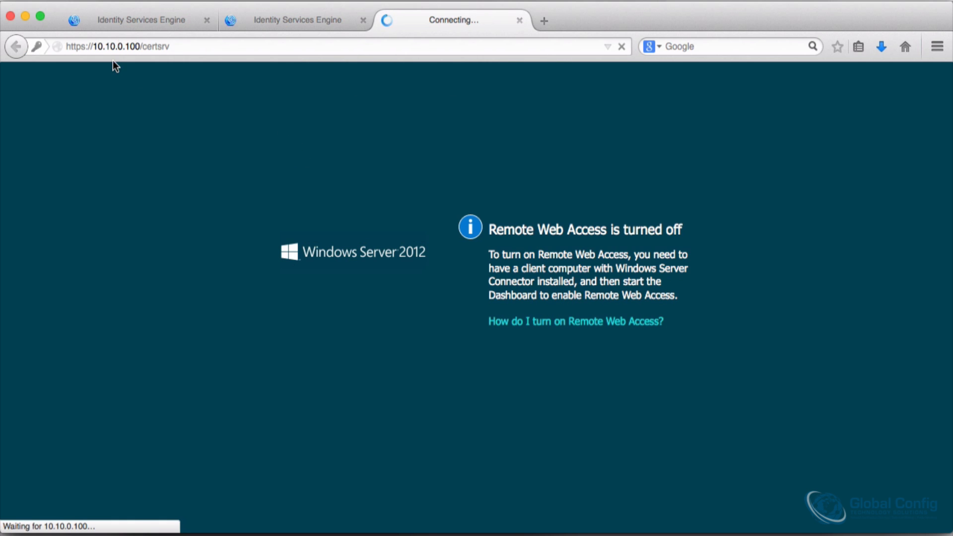
Step: Log in to the ISE node at 10.10.0.200 as admin with the account password
click(130, 18)
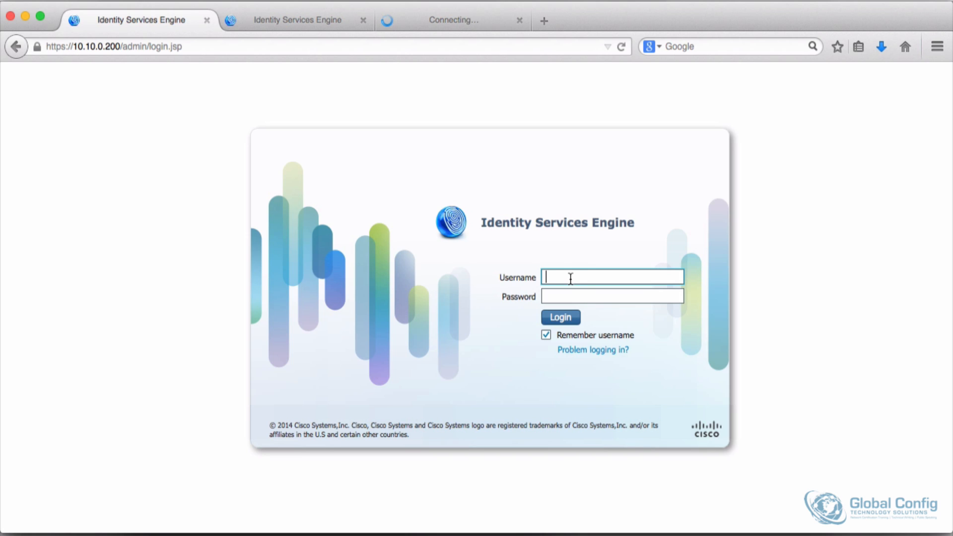
click(548, 276)
text(admin)
key(Tab)
text(•••••••••••)
key(Return)
Step: Open the certificate services page for downloading a CA certificate, chain, or CRL
click(446, 21)
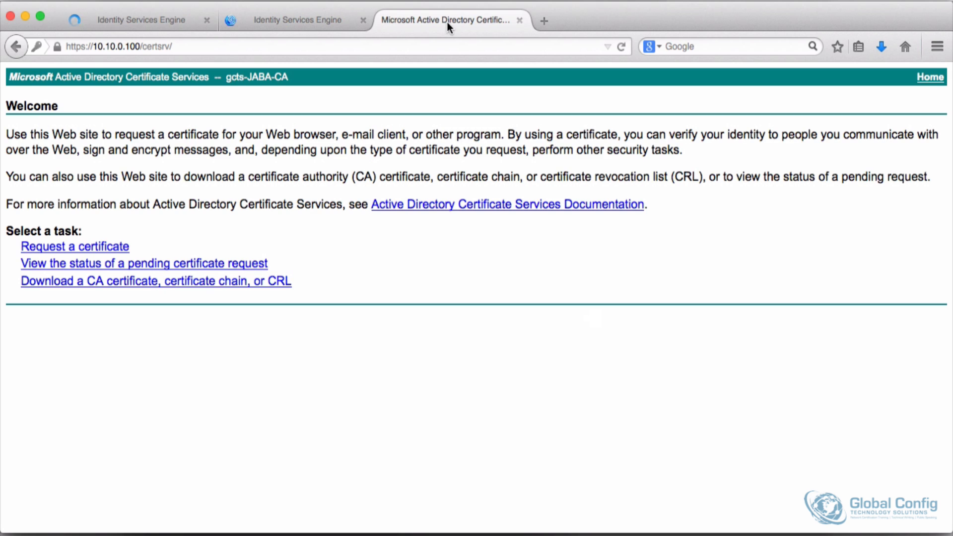
click(79, 280)
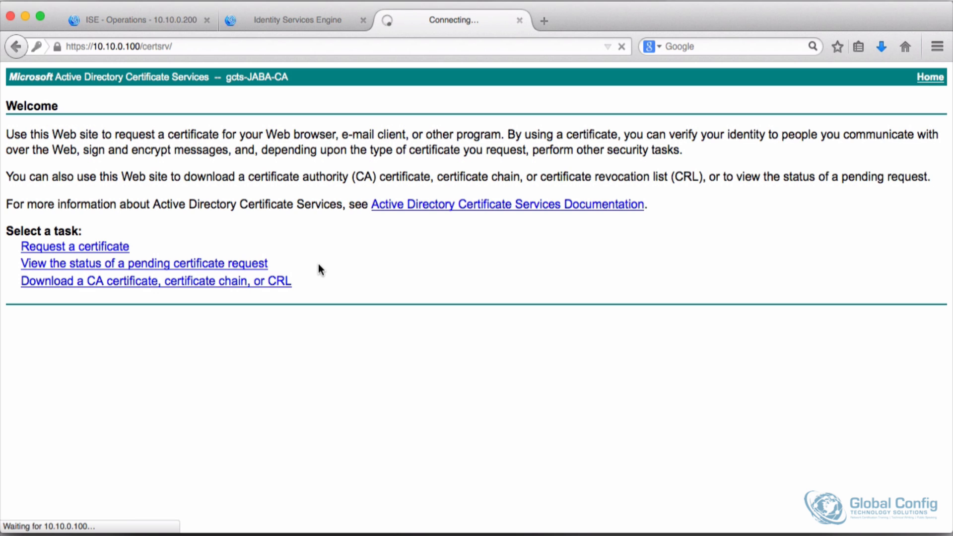
Step: Return to the ISE 10.10.0.200 dashboard and dismiss the evaluation, license and setup assistant prompts
click(141, 20)
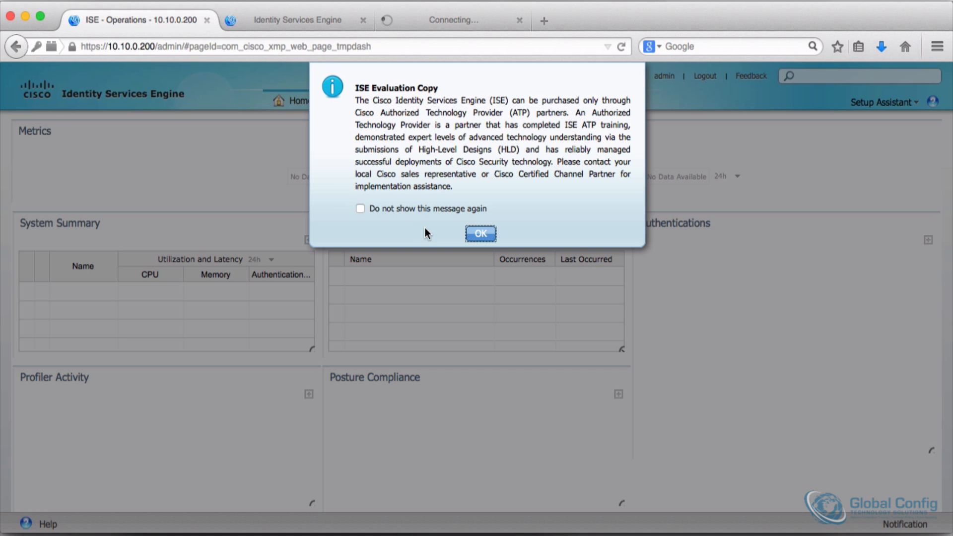
click(384, 213)
click(365, 206)
click(480, 233)
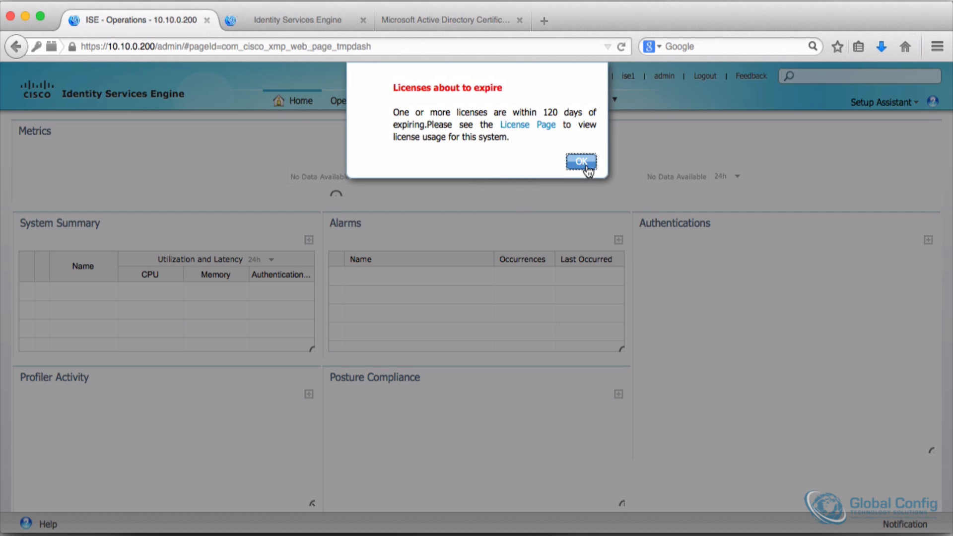
click(583, 159)
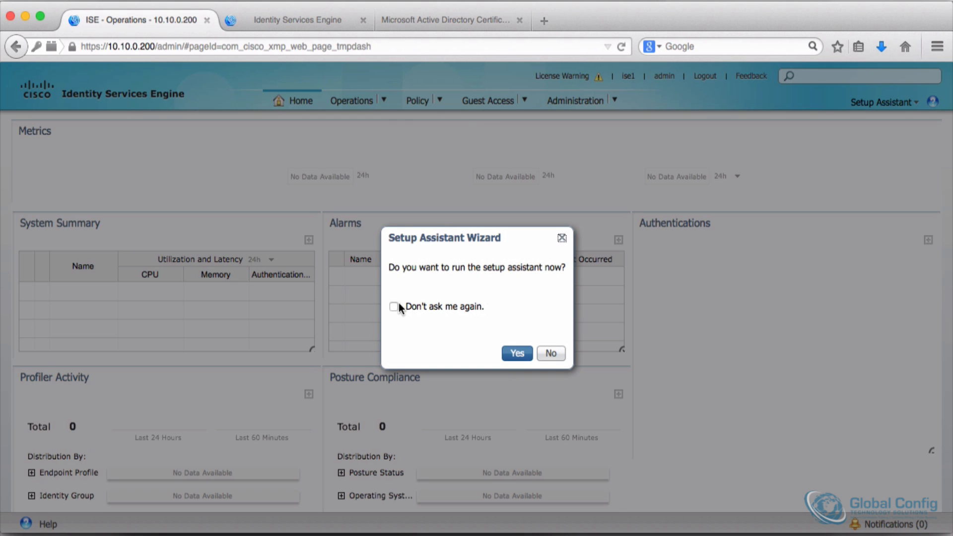
click(394, 307)
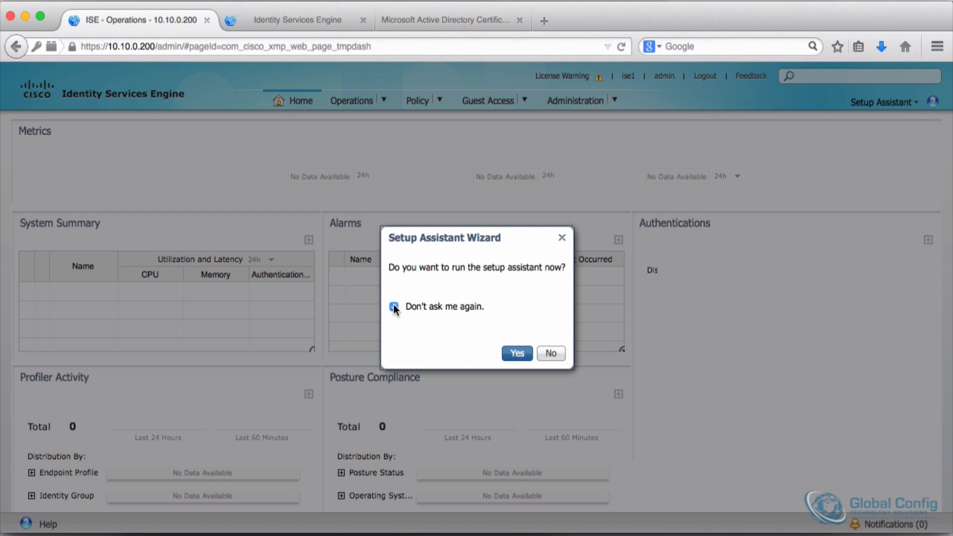
click(551, 353)
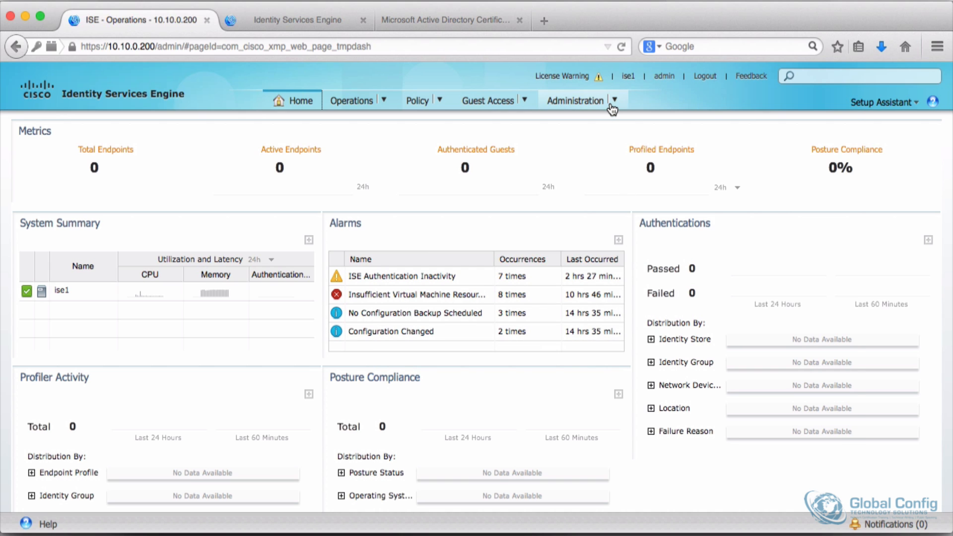
Step: Open the System Certificates administration page
mouse_move(613, 106)
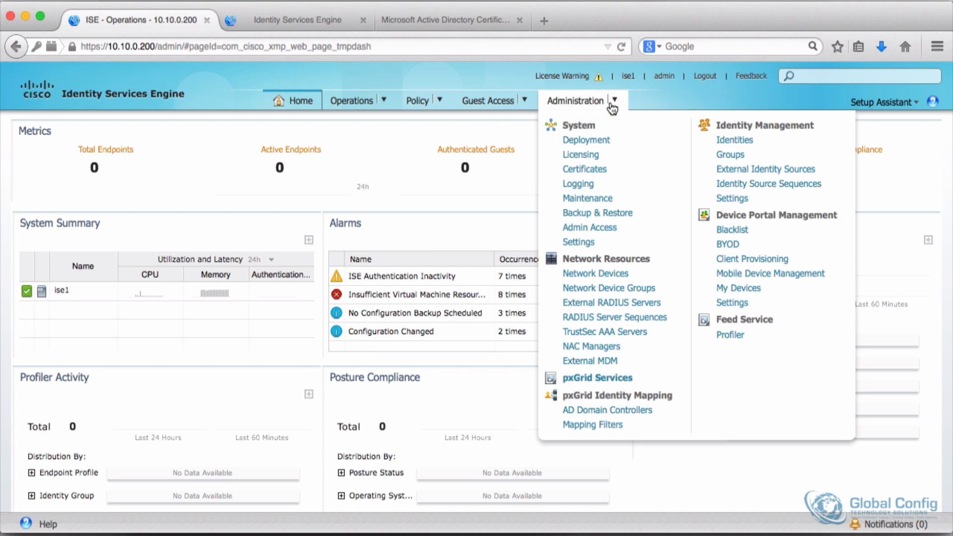
click(572, 171)
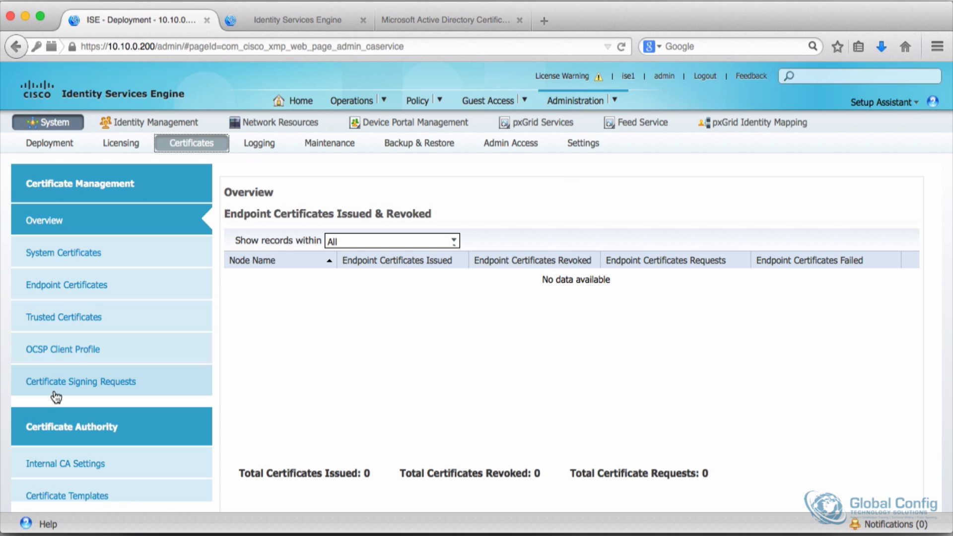
Step: Download the current CA certificate with DER encoding and save the file
click(443, 24)
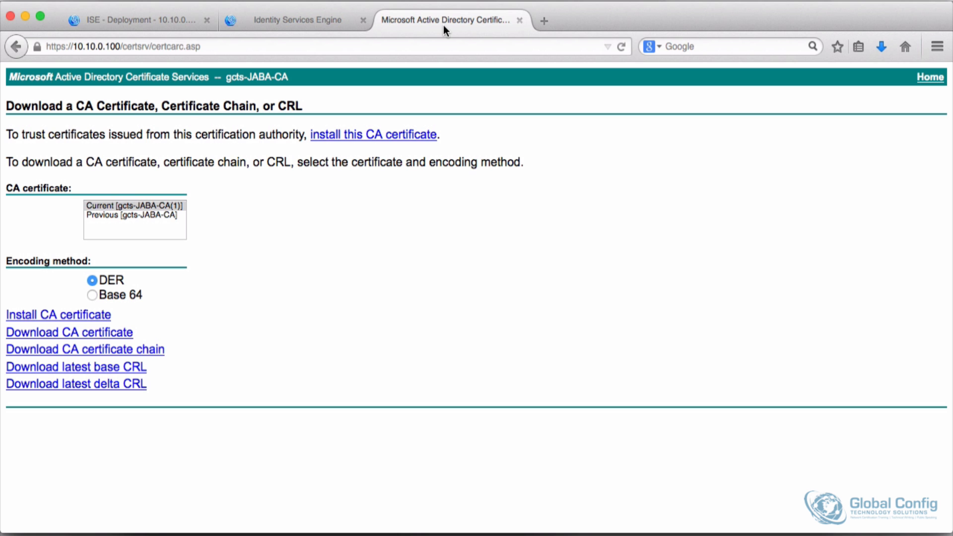
click(56, 337)
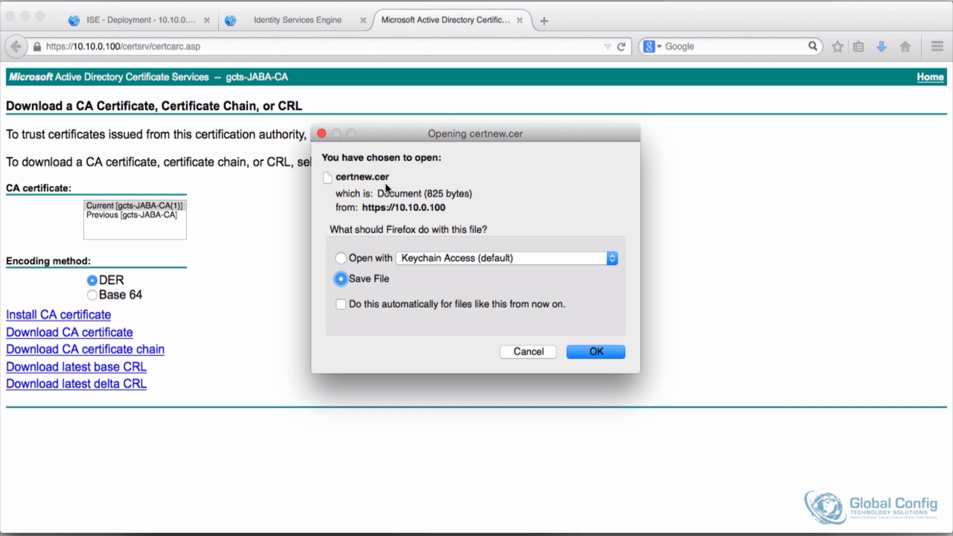
click(593, 352)
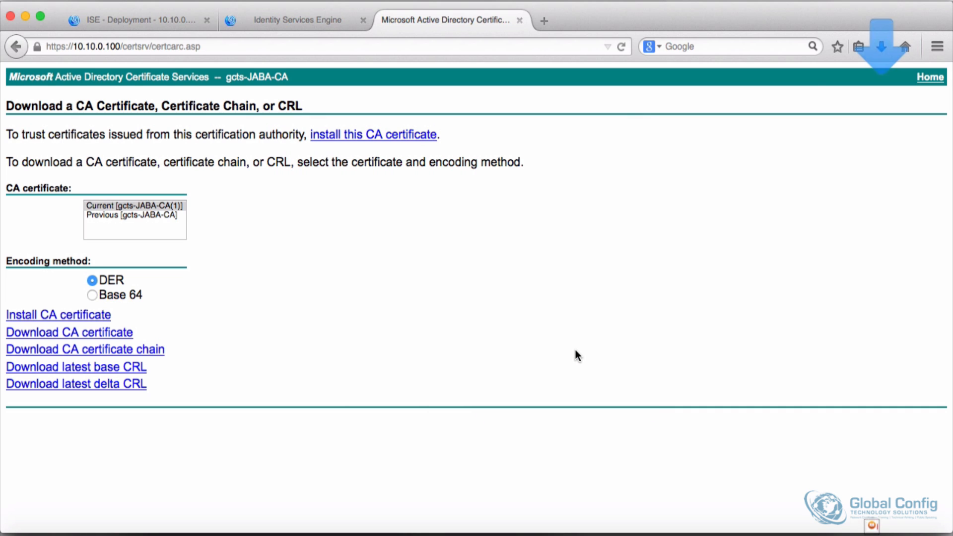
Step: Start importing a trusted certificate in ISE and choose certnew.cer from Downloads as the file
click(102, 23)
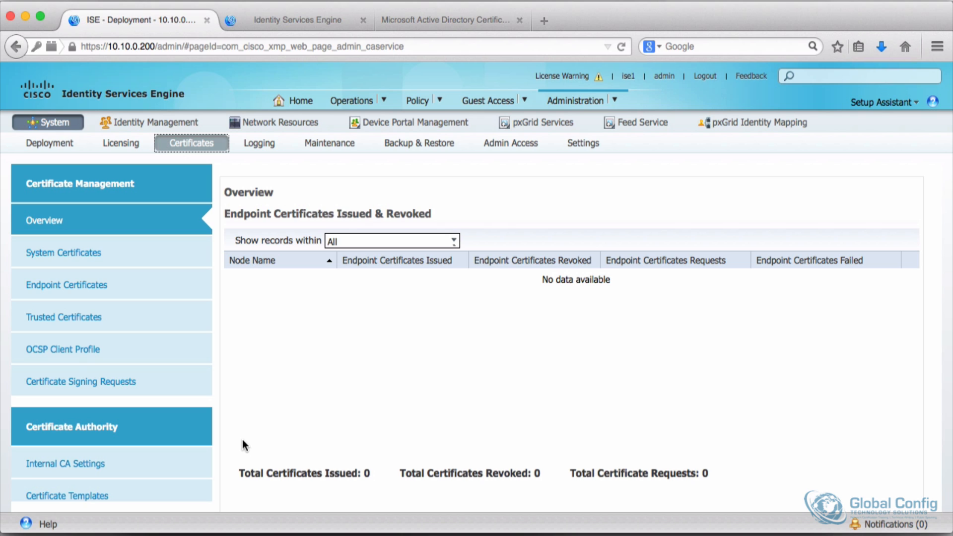
click(82, 320)
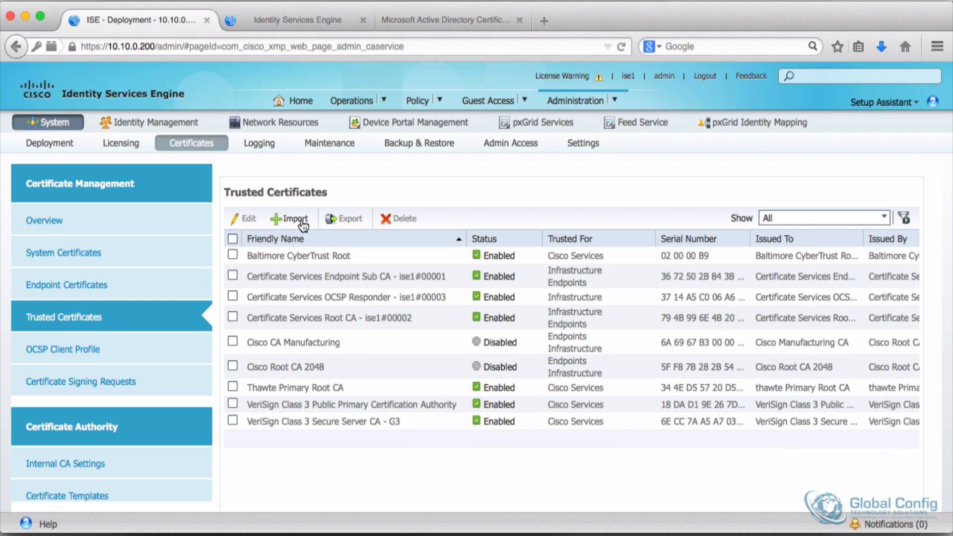
click(297, 218)
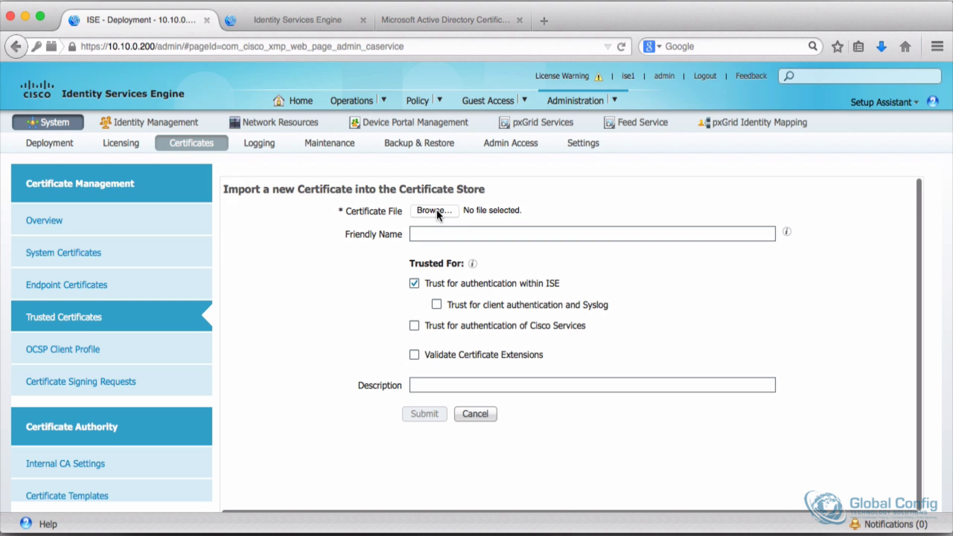
click(436, 209)
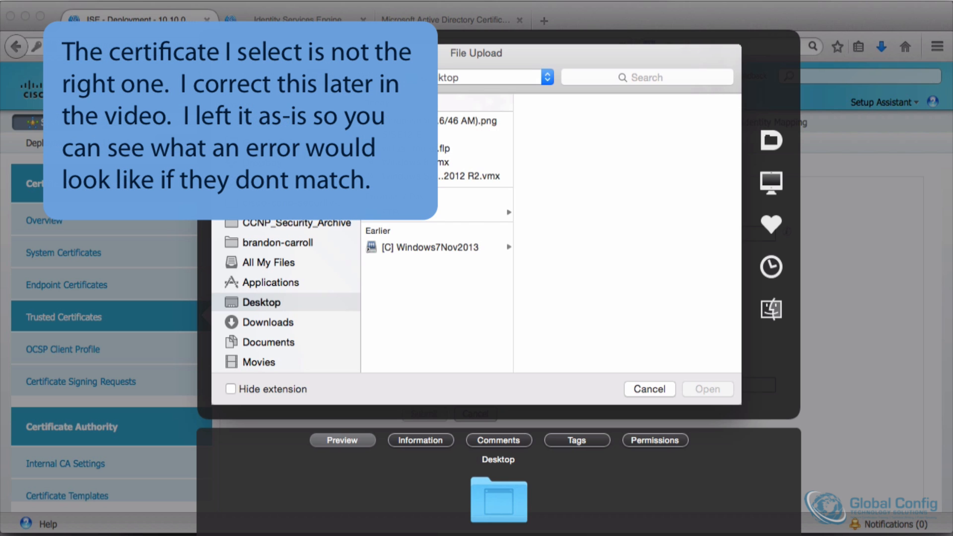
click(261, 322)
click(407, 134)
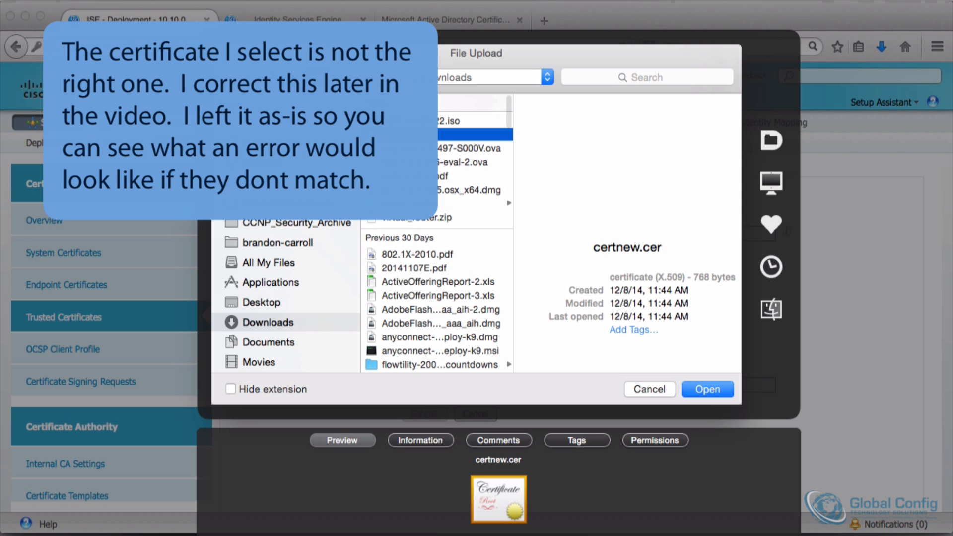
click(707, 389)
Step: Name the certificate AD Cert, enable trust for client authentication and Syslog, and submit the import
click(440, 236)
text(AD Cert)
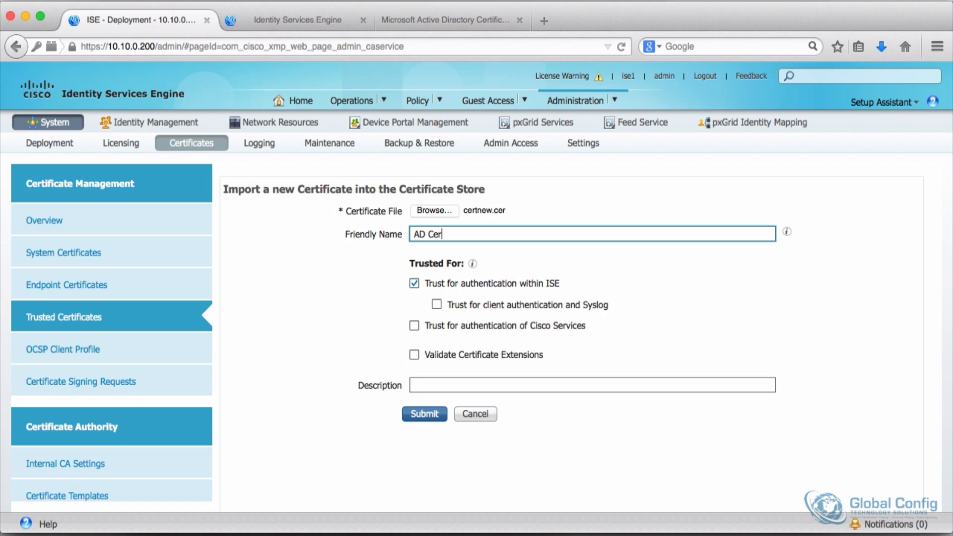
click(434, 304)
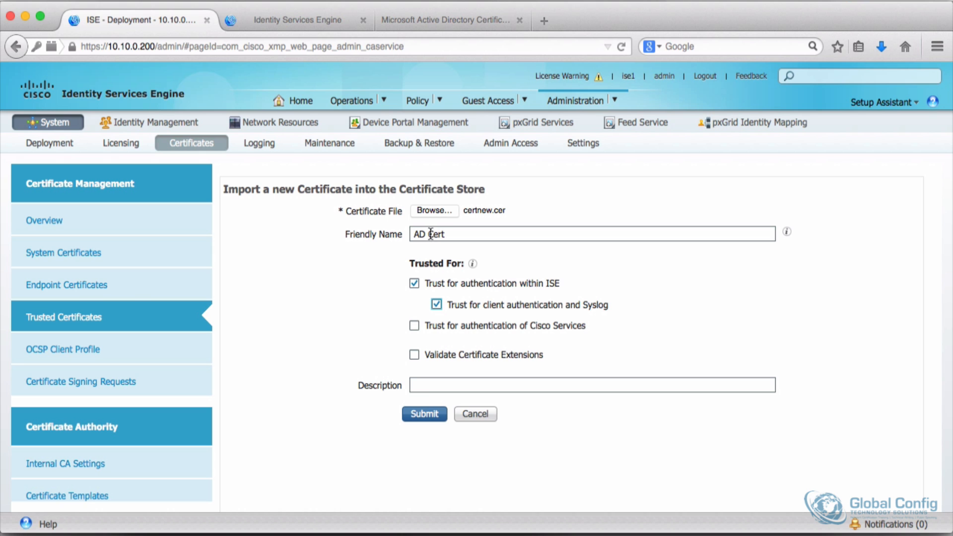
click(416, 411)
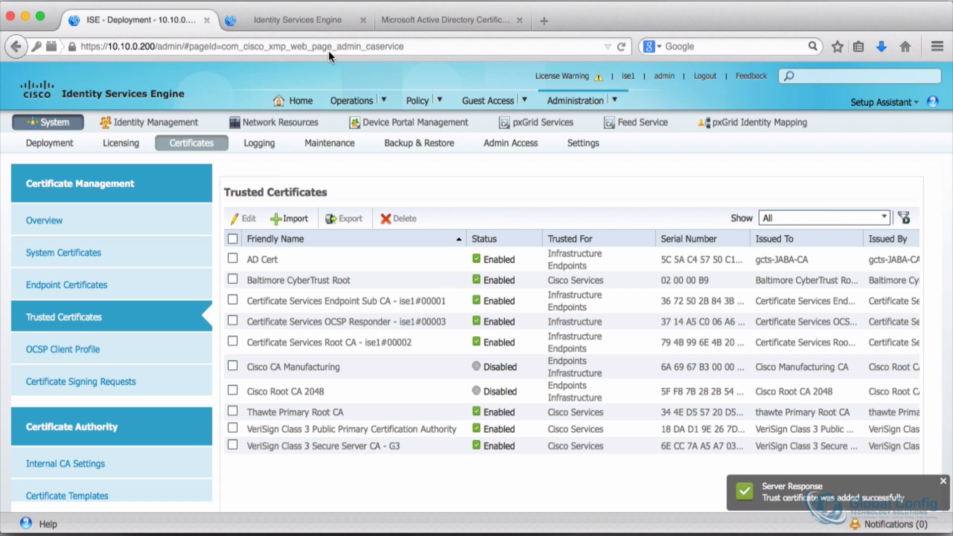
Step: Log in to the ISE node at 10.10.0.201 as admin with the account password
click(300, 19)
click(561, 292)
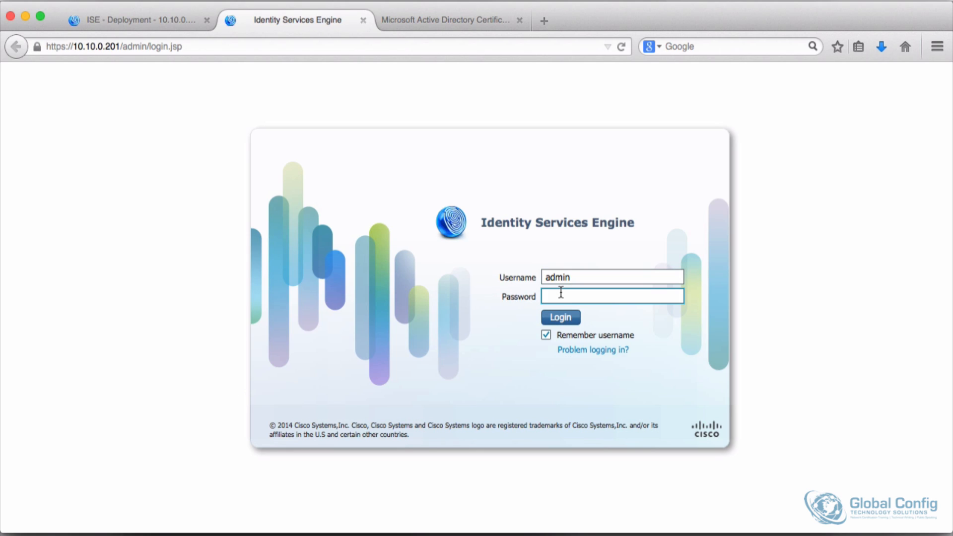
text(•••••••••••)
key(Return)
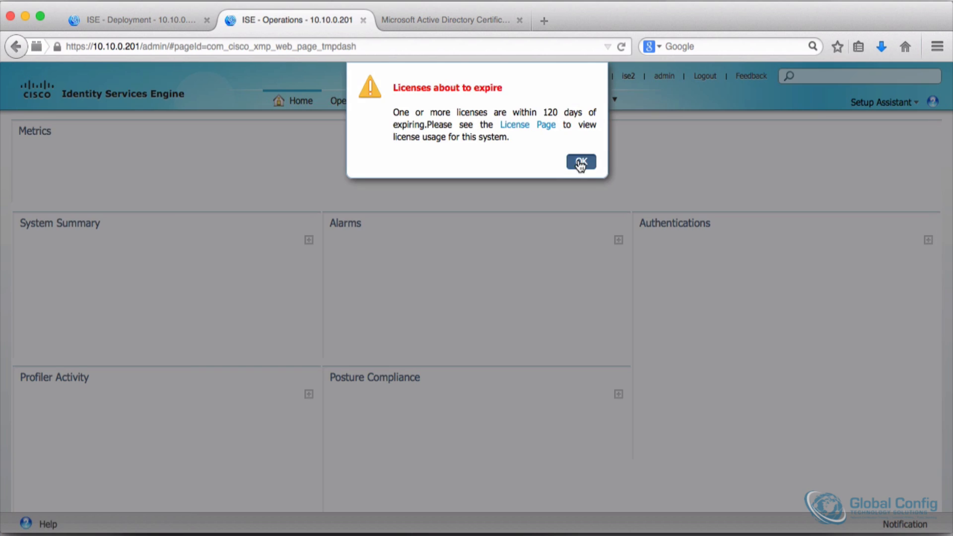
Step: Dismiss the license warning, start a trusted certificate import on the 10.10.0.201 node, and select certnew.cer from Downloads
click(580, 162)
click(615, 100)
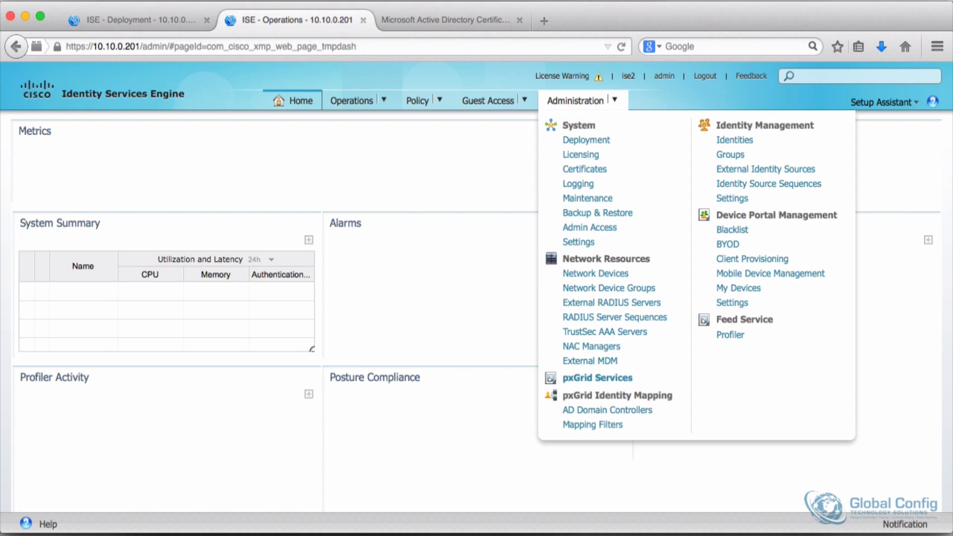
click(590, 170)
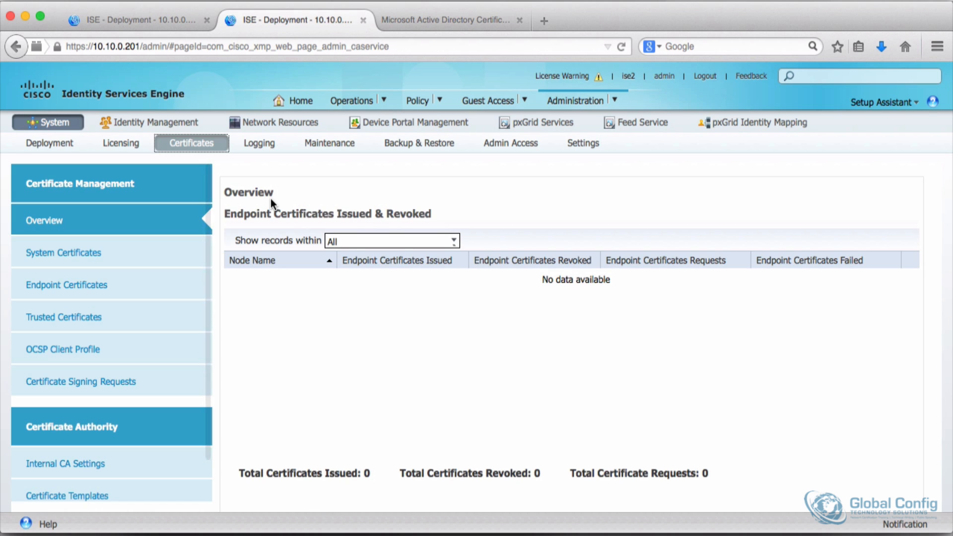
click(82, 319)
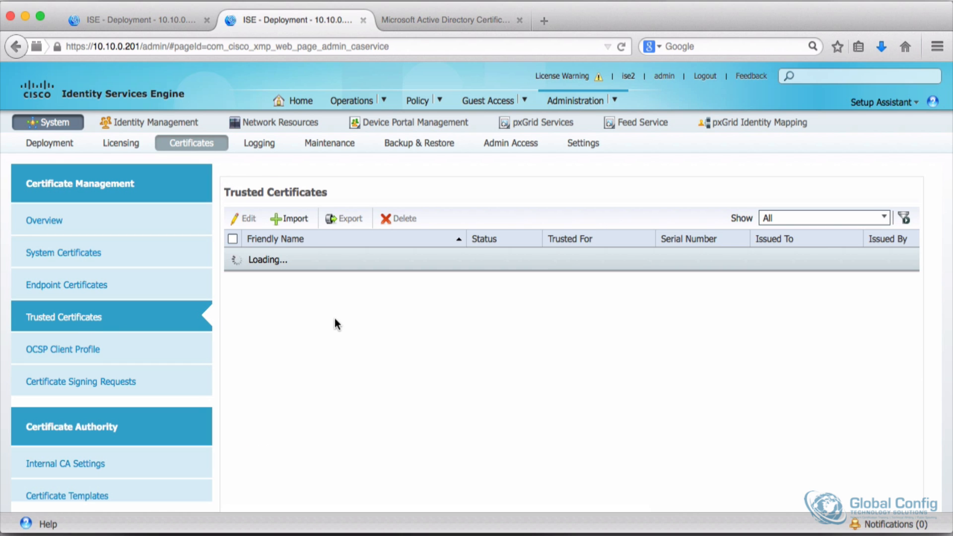
click(288, 218)
click(436, 209)
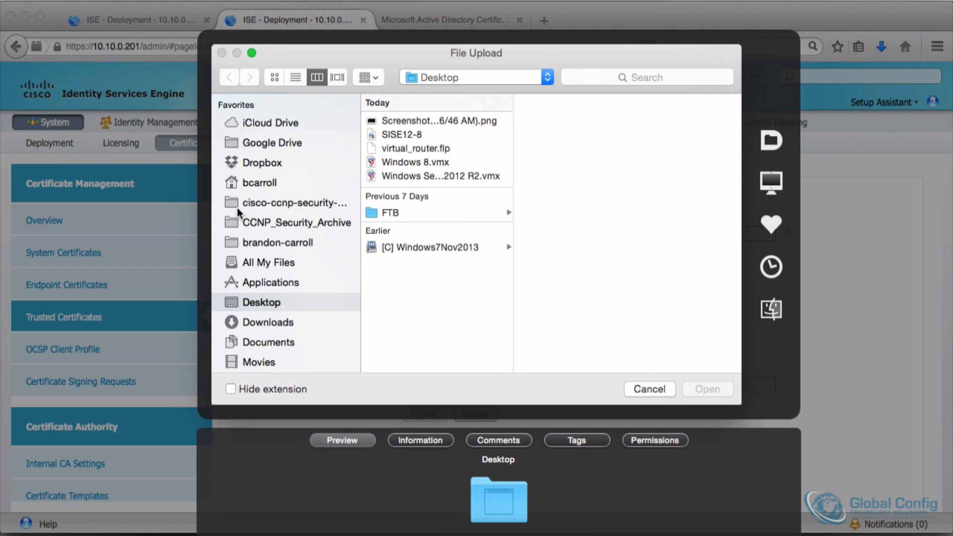
click(255, 320)
click(407, 136)
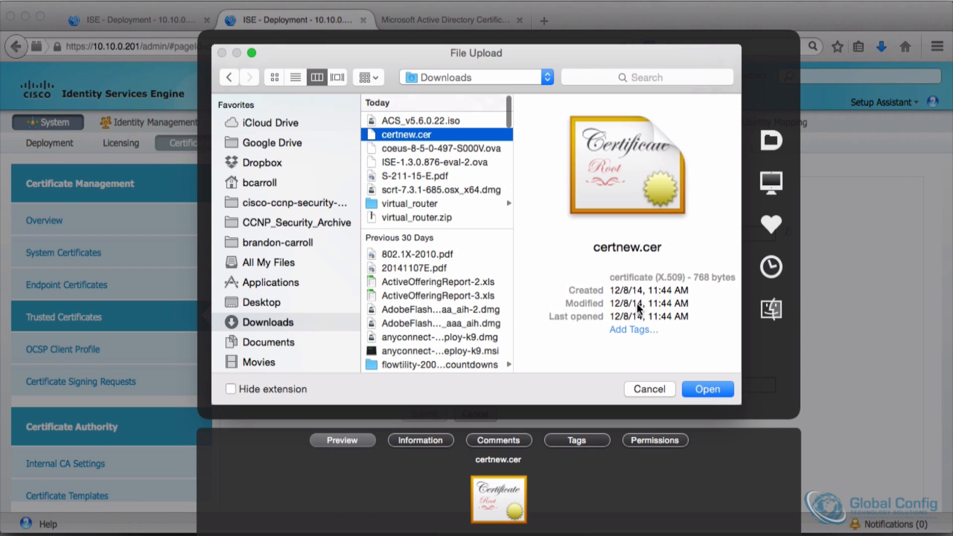
click(714, 390)
Step: Set the friendly name to AD Cert, enable trust for client authentication and Syslog, and submit
click(436, 234)
text(AD Cert)
click(436, 304)
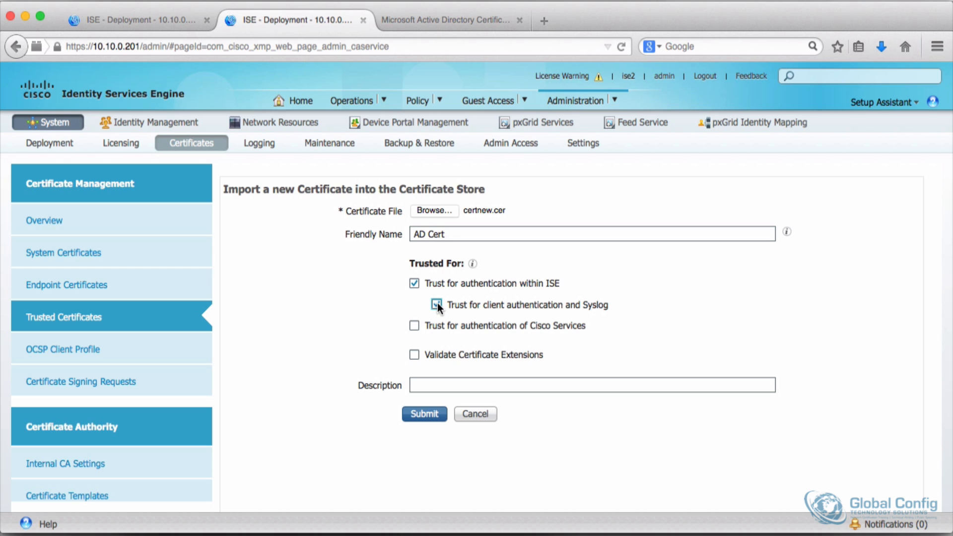
click(417, 415)
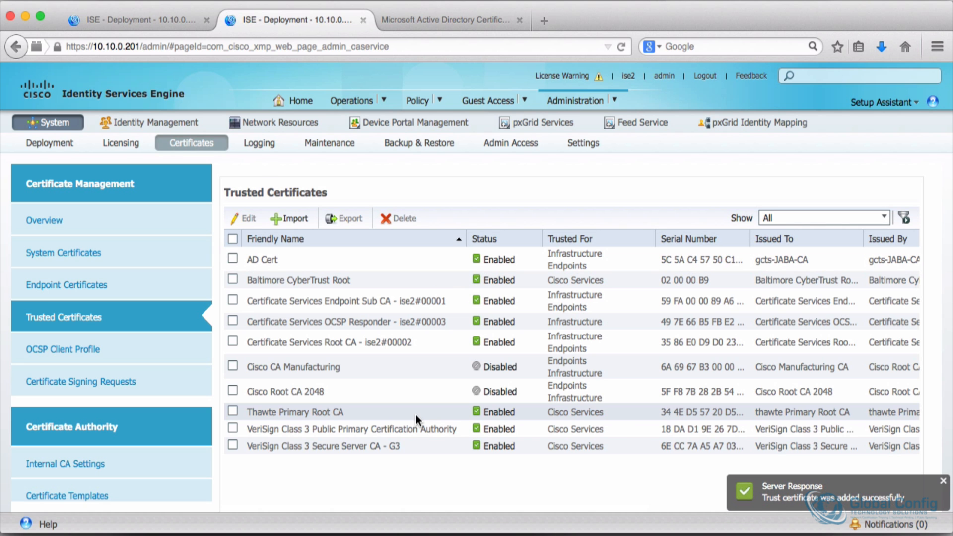
Step: On the 10.10.0.200 node, start generating an Admin certificate signing request for node ise1
click(159, 20)
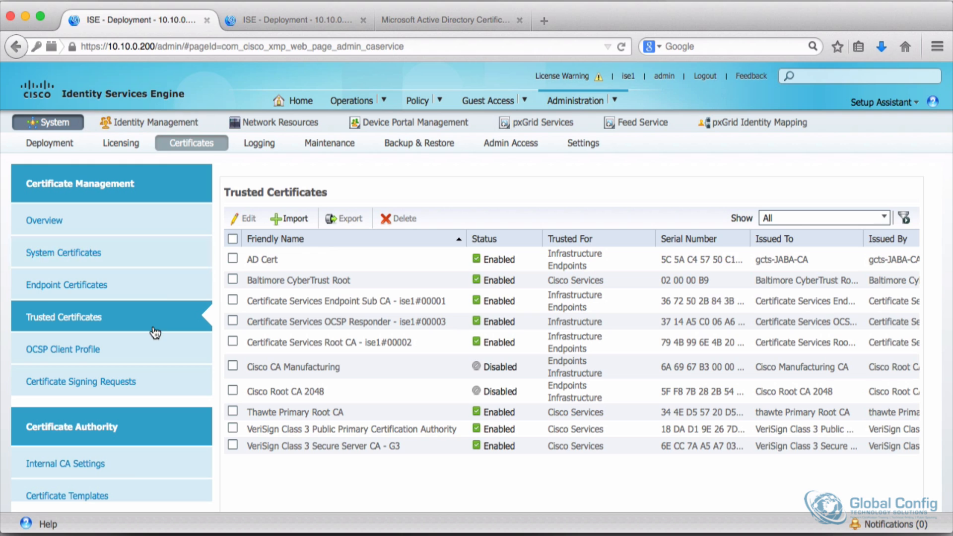
click(113, 383)
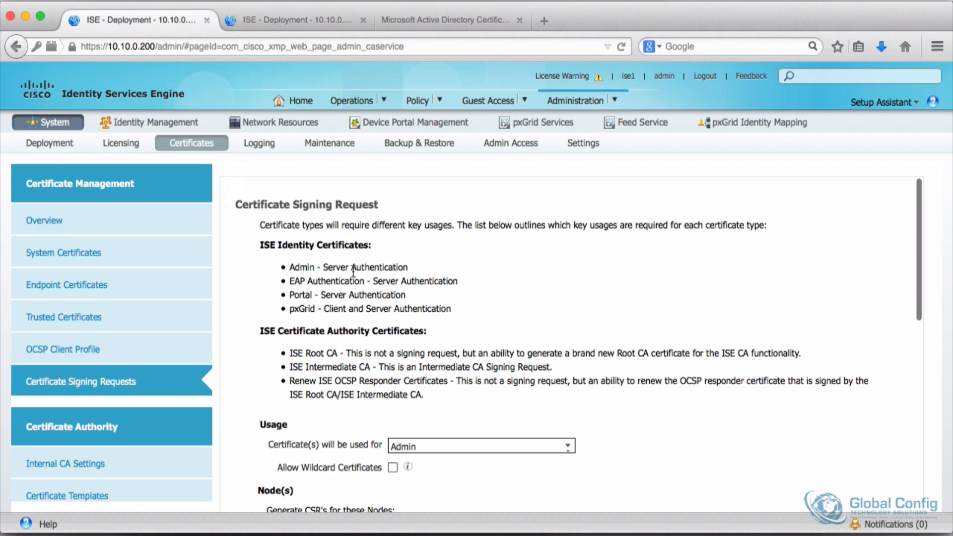
scroll(363, 321, down, 5)
scroll(364, 322, down, 2)
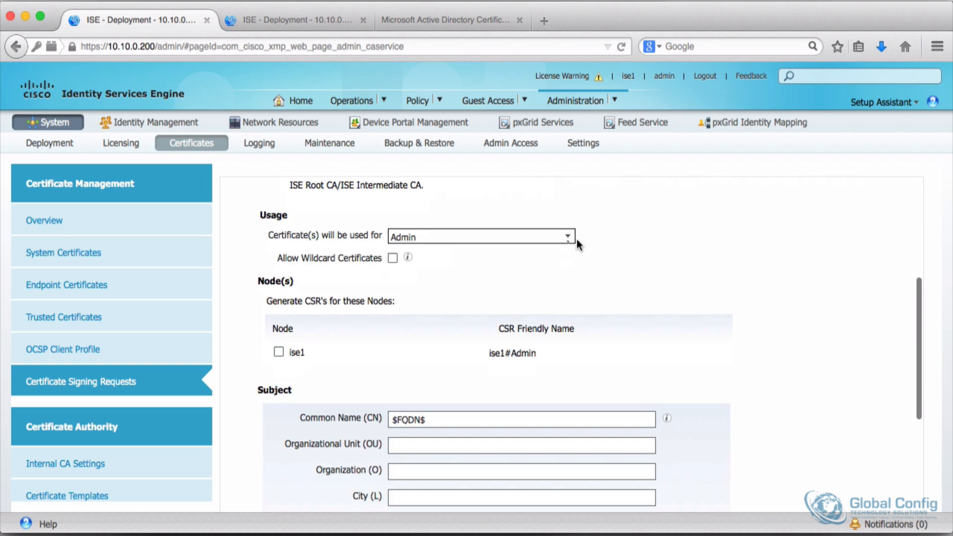
click(567, 238)
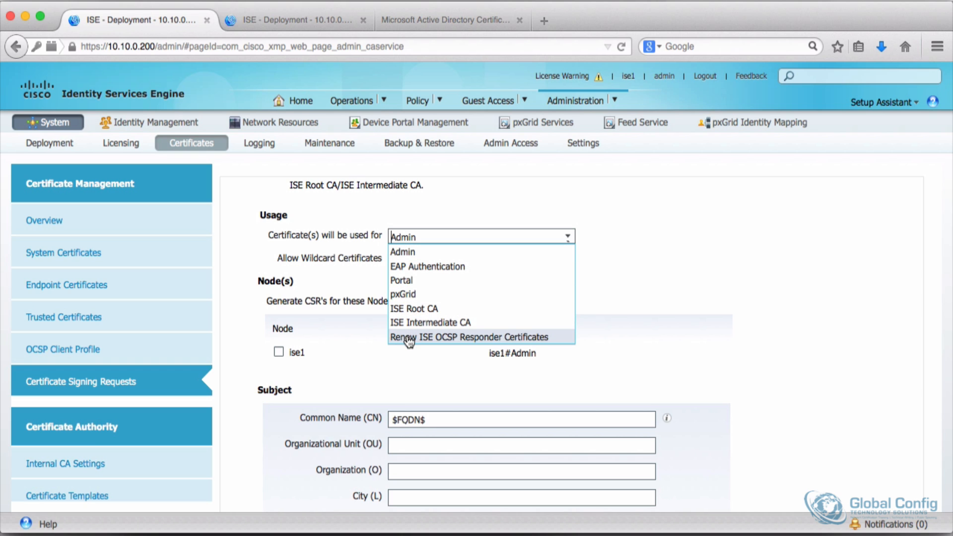
click(402, 254)
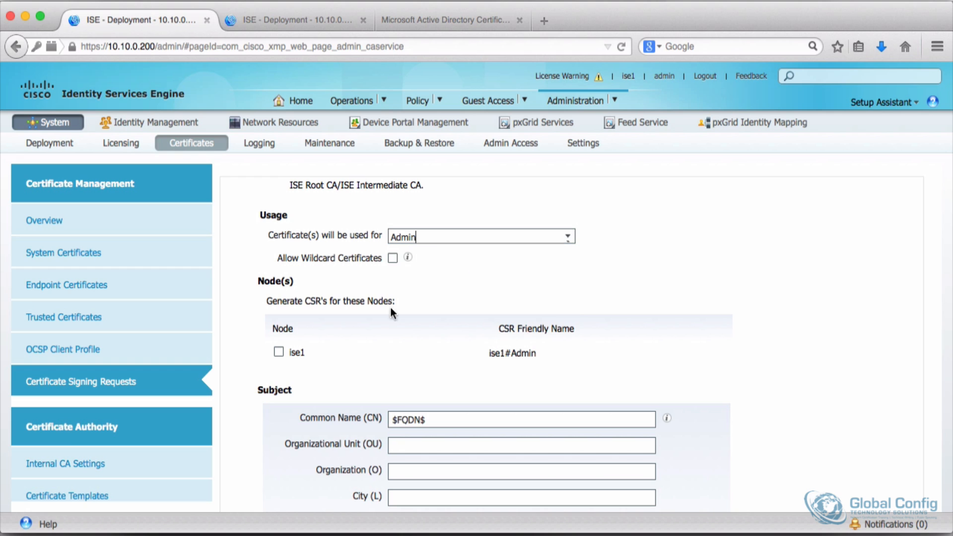
scroll(364, 373, down, 2)
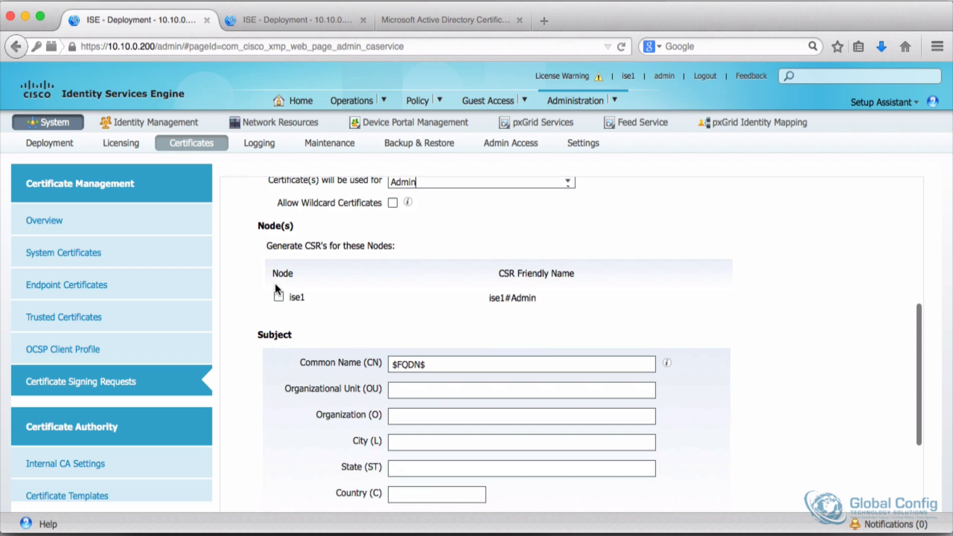
click(278, 297)
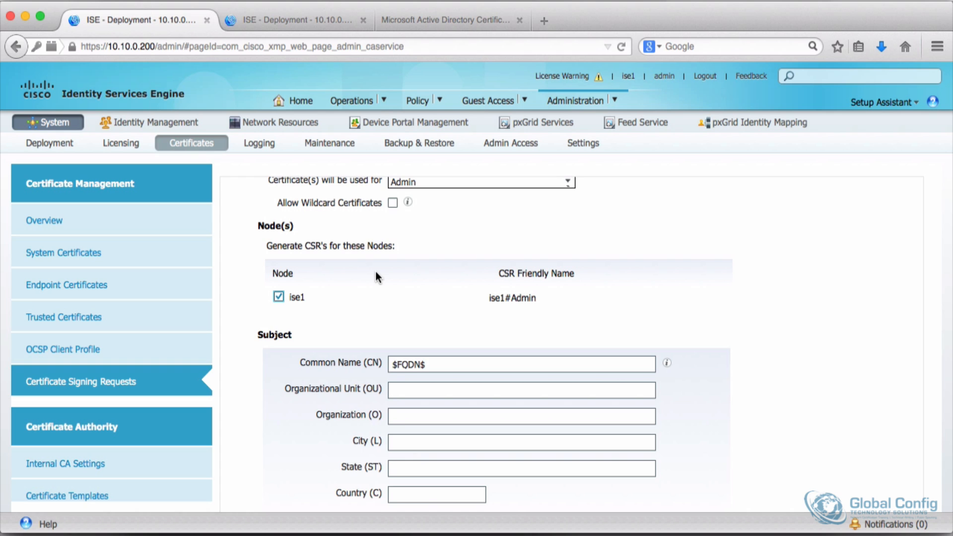
Step: Fill in the CSR subject: OU Training, Organization Global Config Technology Solutions, Inc., State CA, Country US
scroll(365, 312, down, 2)
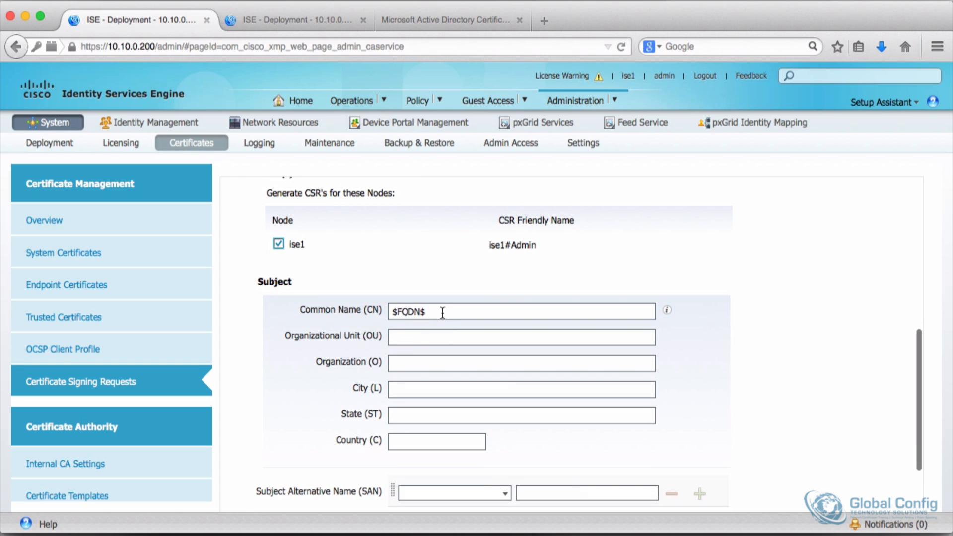
scroll(408, 321, down, 1)
click(408, 310)
text(Training)
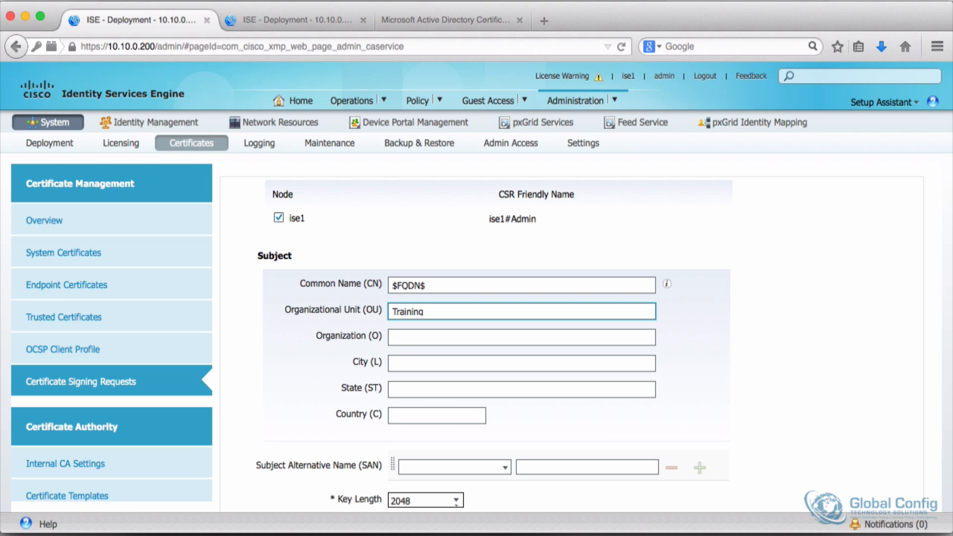
click(417, 336)
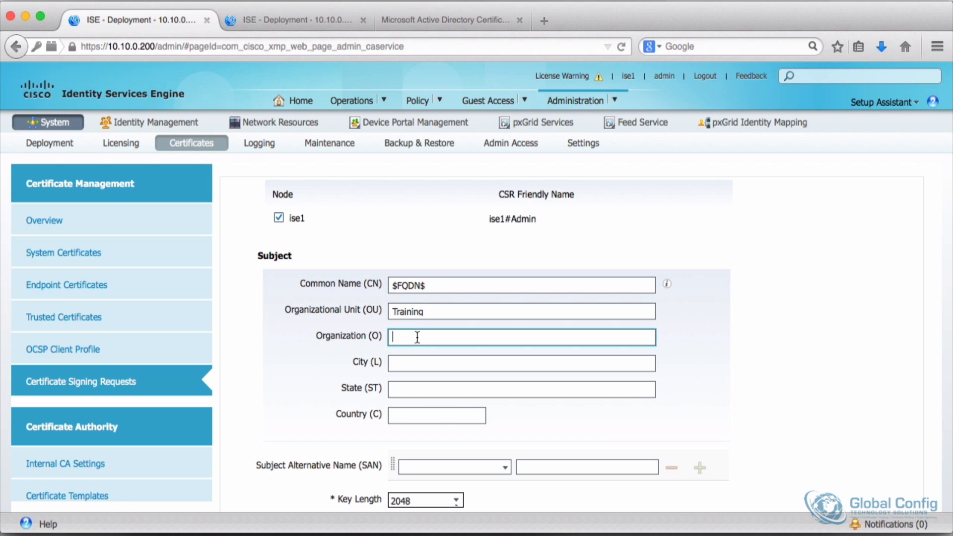
text(Global Config Technology Solutions, Inc.)
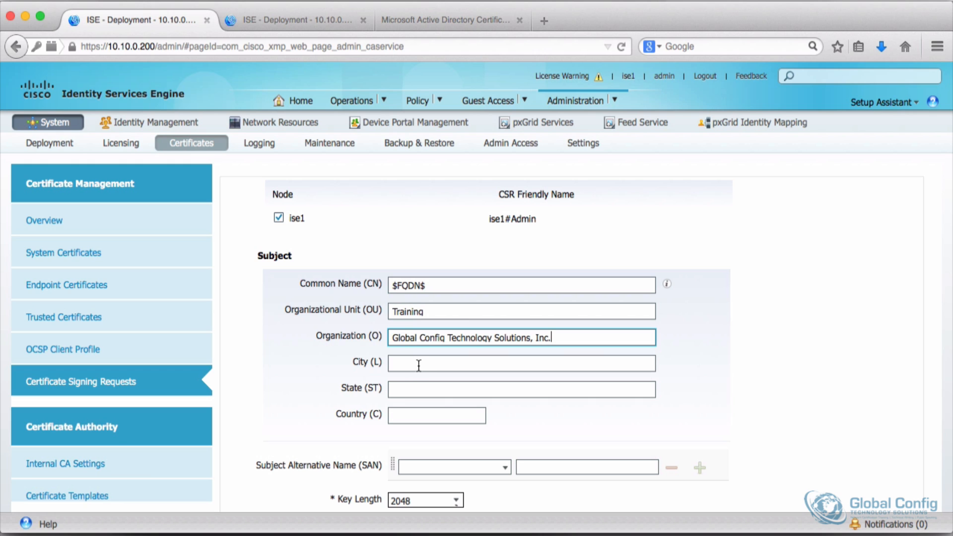
click(411, 388)
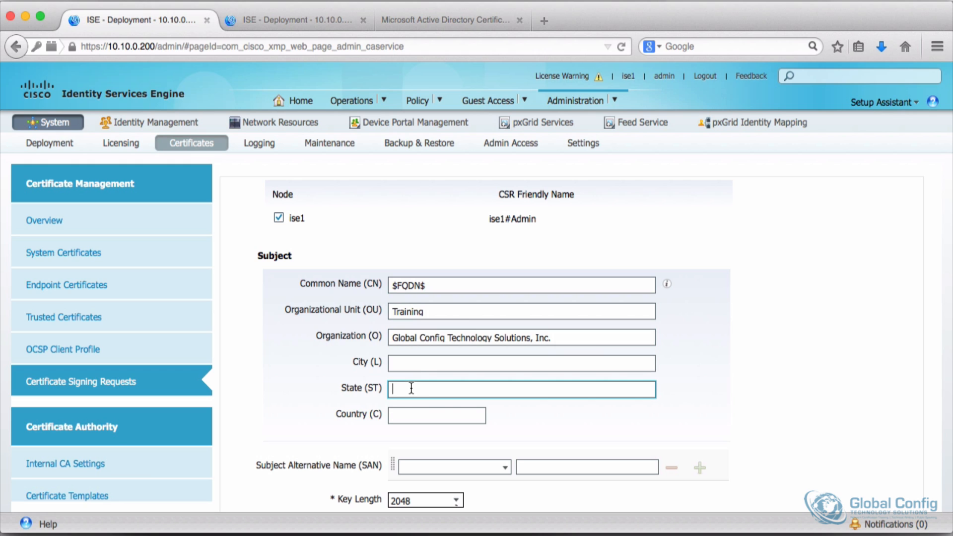
text(CA)
key(Tab)
text(US)
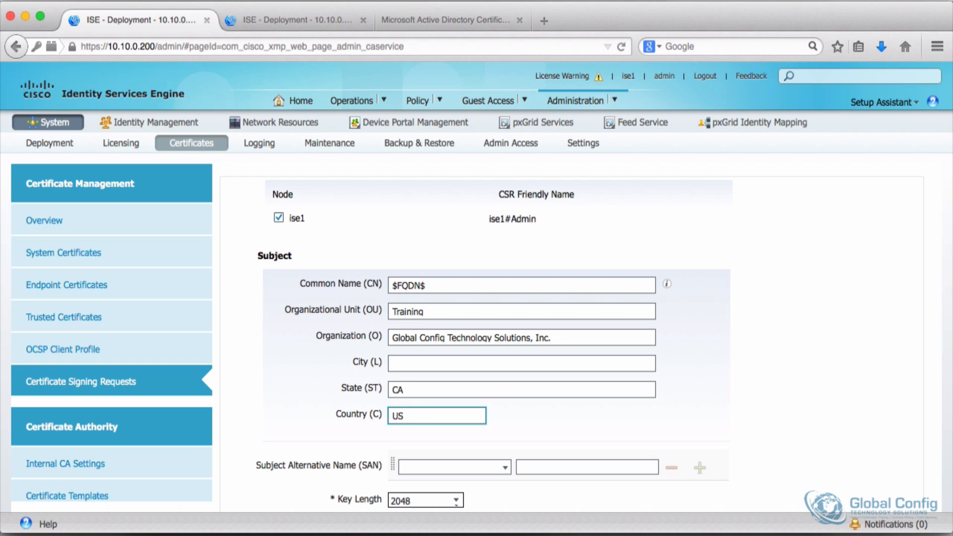
Step: Generate the ise1 certificate signing request and choose to export it
scroll(401, 418, down, 3)
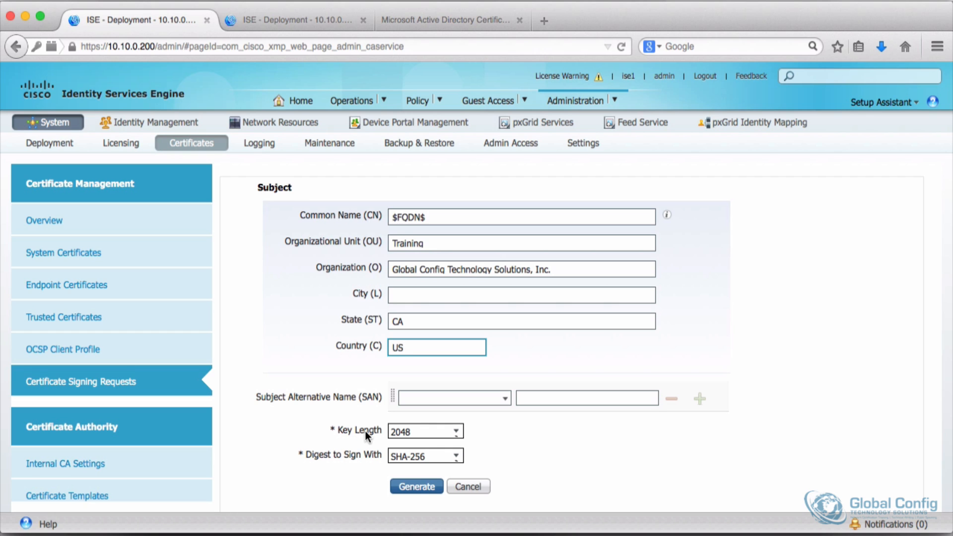
click(416, 487)
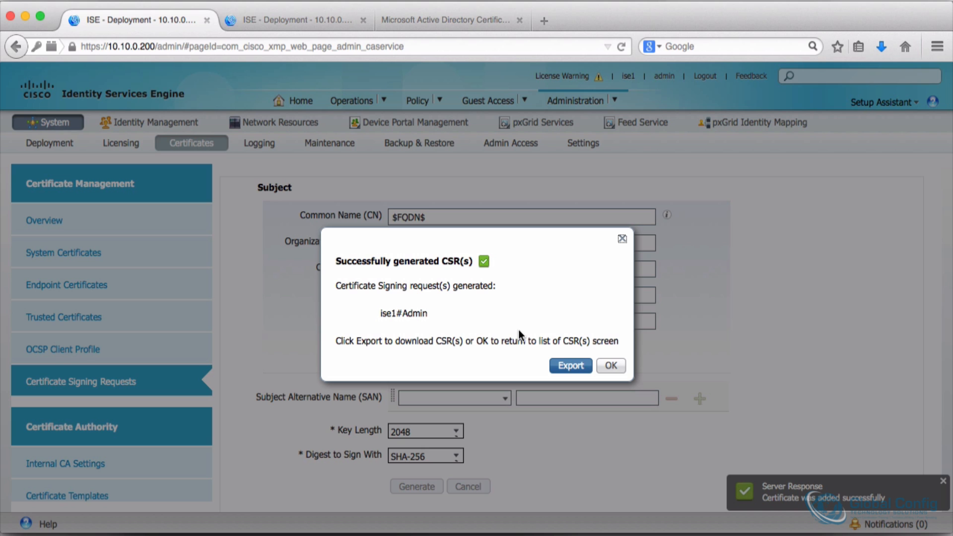
click(569, 366)
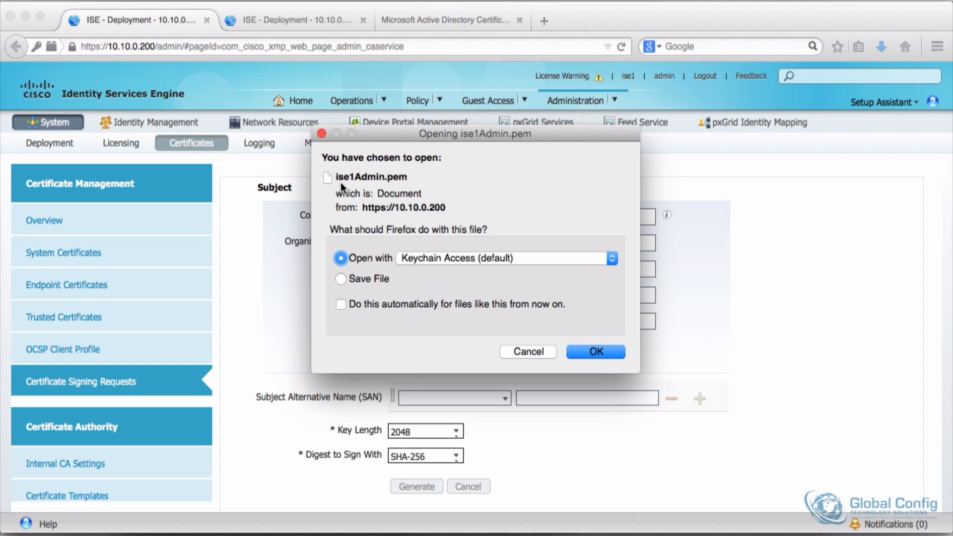
Step: Try opening the exported ise1Admin.pem with Keychain Access, then dismiss the alert and quit Keychain Access
click(596, 352)
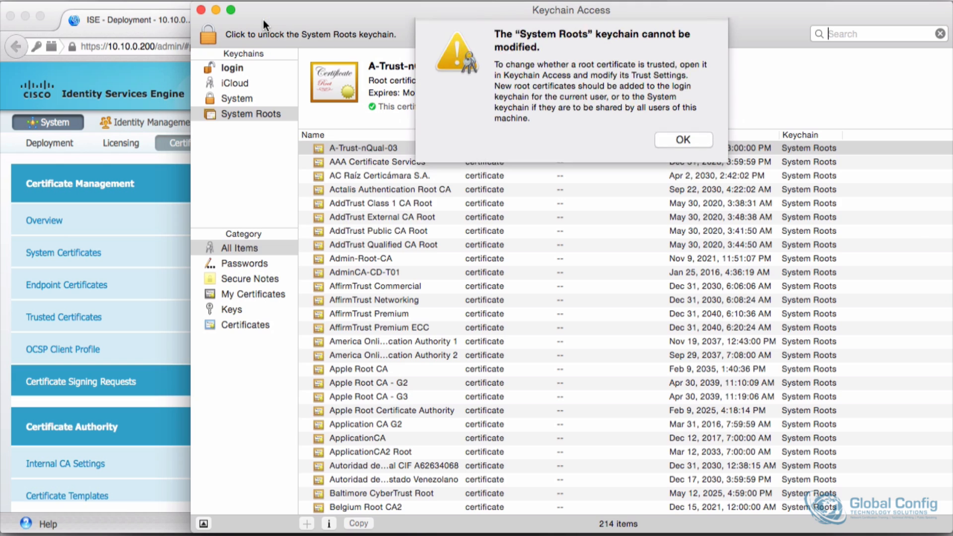
click(693, 145)
key(super+q)
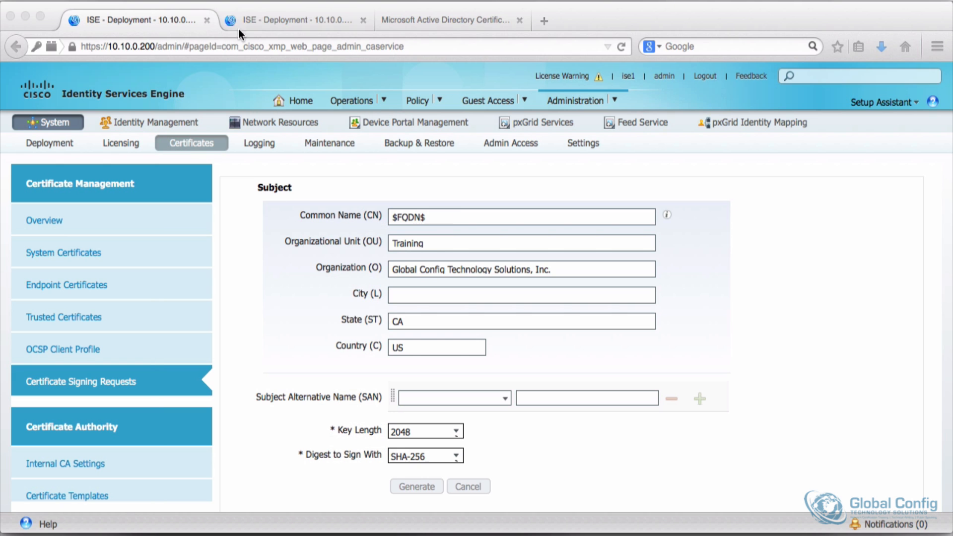
Step: On the 10.10.0.201 node, start generating an Admin certificate signing request for node ise2
click(293, 19)
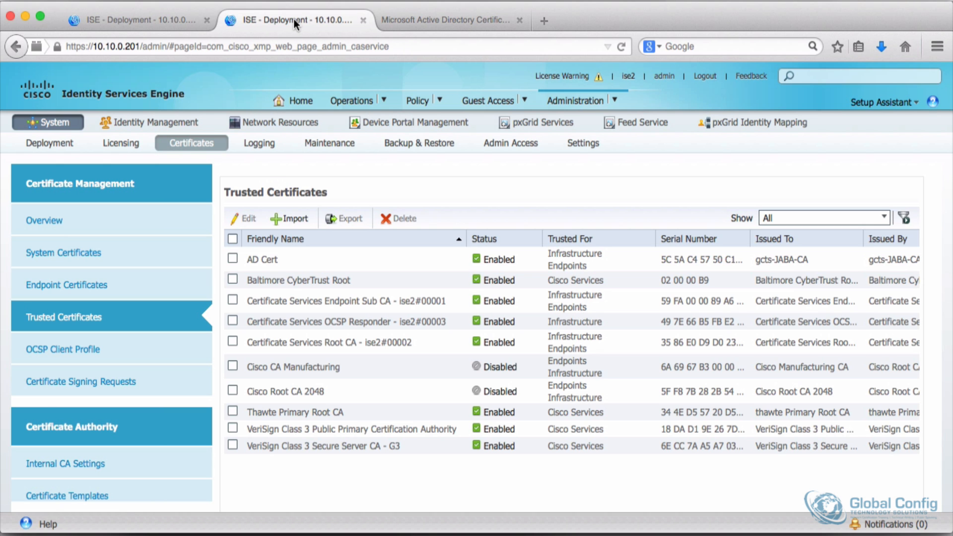
click(69, 382)
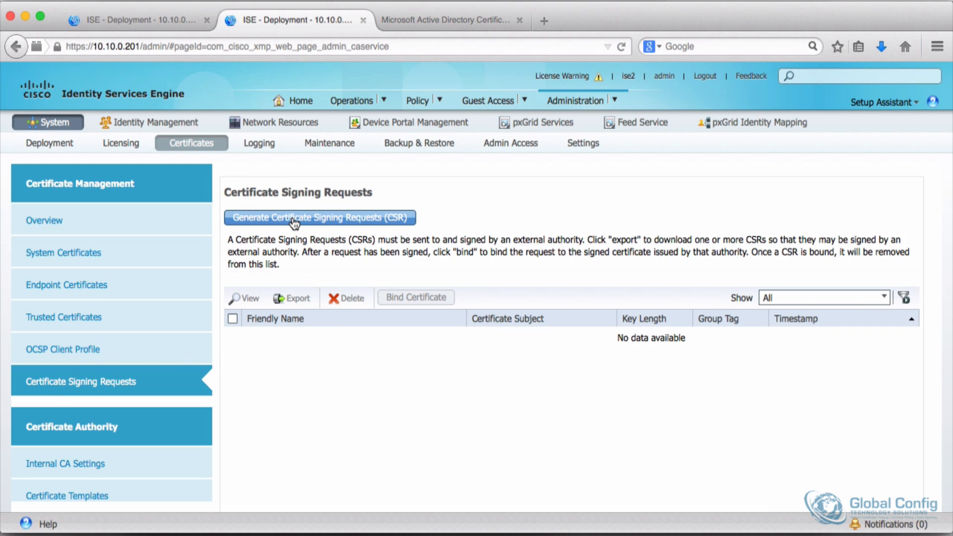
click(294, 218)
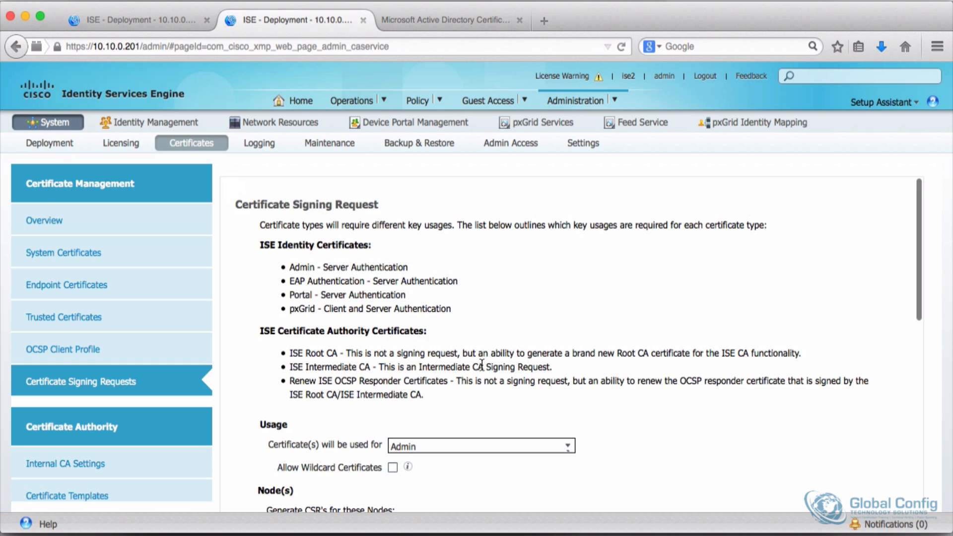
scroll(485, 365, down, 5)
click(407, 253)
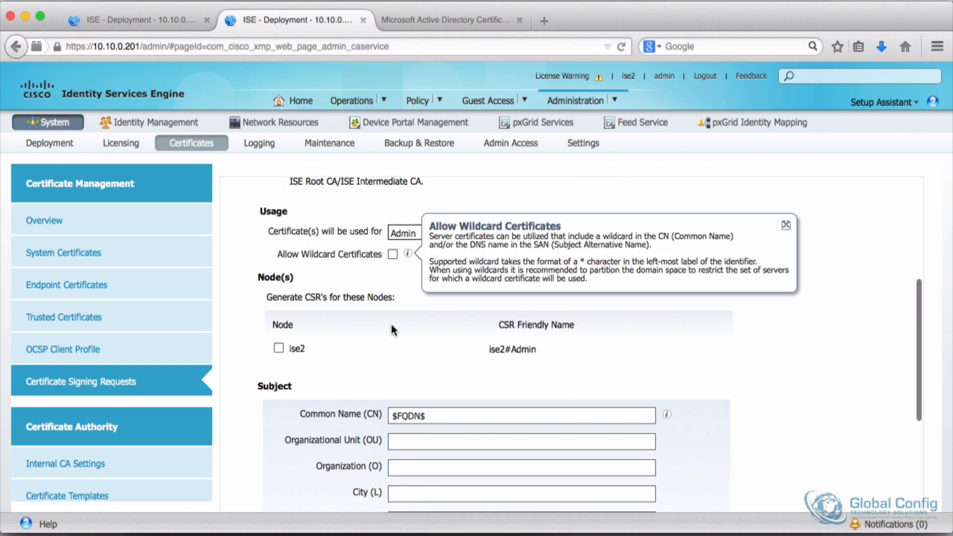
click(284, 346)
click(278, 348)
scroll(377, 347, down, 3)
Step: Enter the ise2 CSR subject: OU Training, Organization Global Config Technology Solutions, Inc., State CA, Country US
click(421, 290)
text(Training)
key(Tab)
text(Global Config Technology Solutions, Inc.)
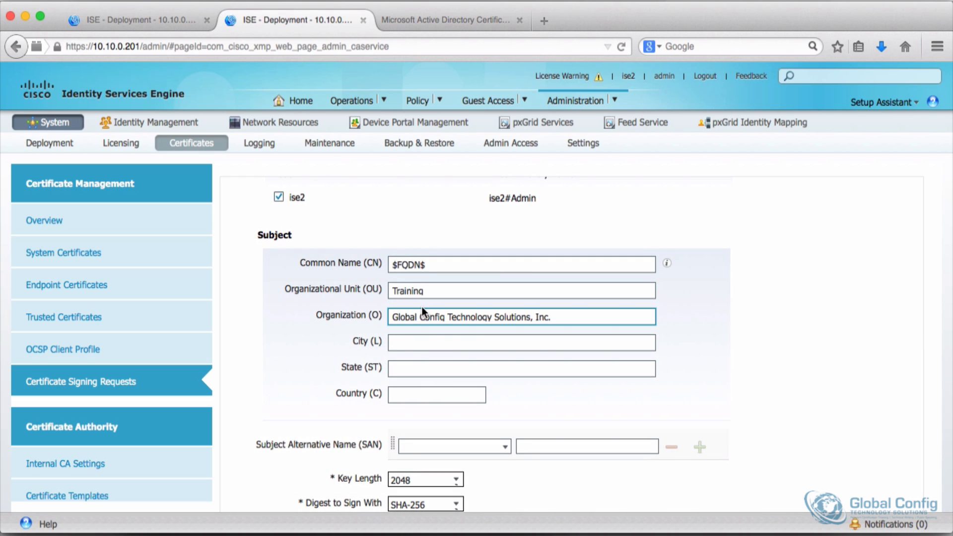
click(425, 369)
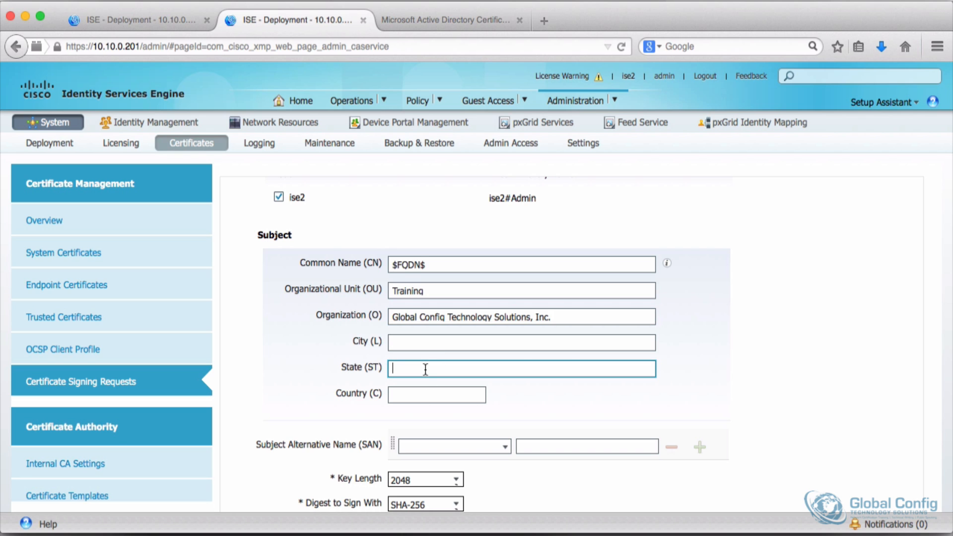
text(CA)
key(Tab)
text(US)
scroll(414, 421, down, 2)
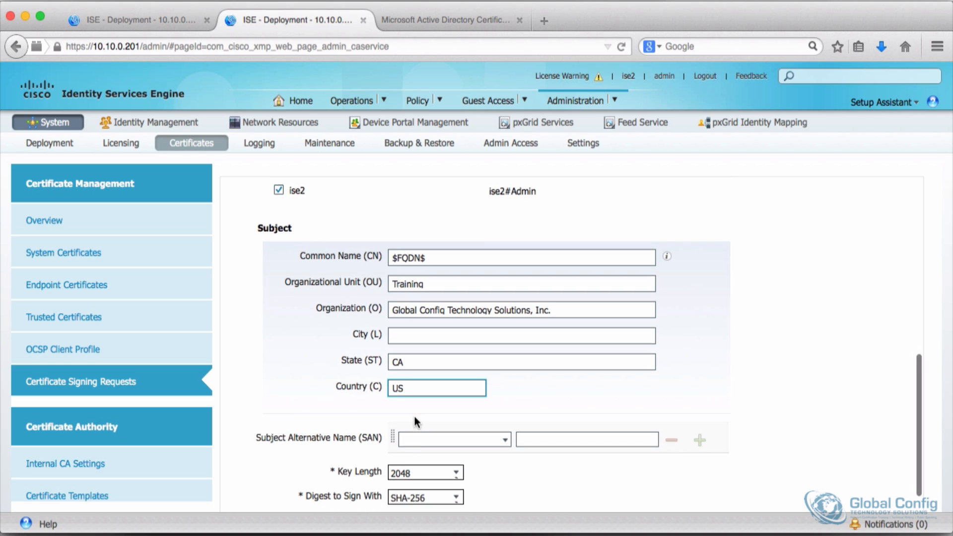
Step: Generate the ise2 Admin certificate signing request and save the exported ise2Admin.pem file
click(414, 487)
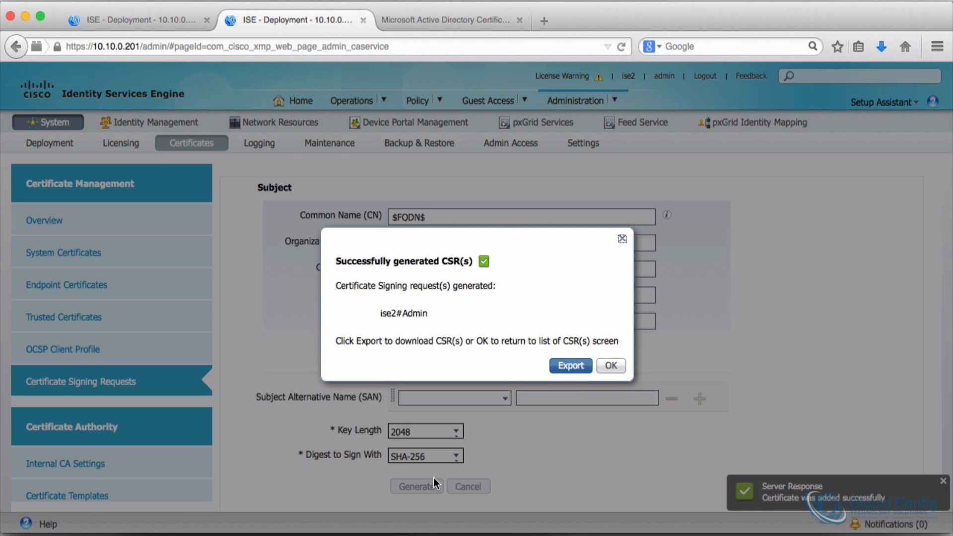
click(570, 365)
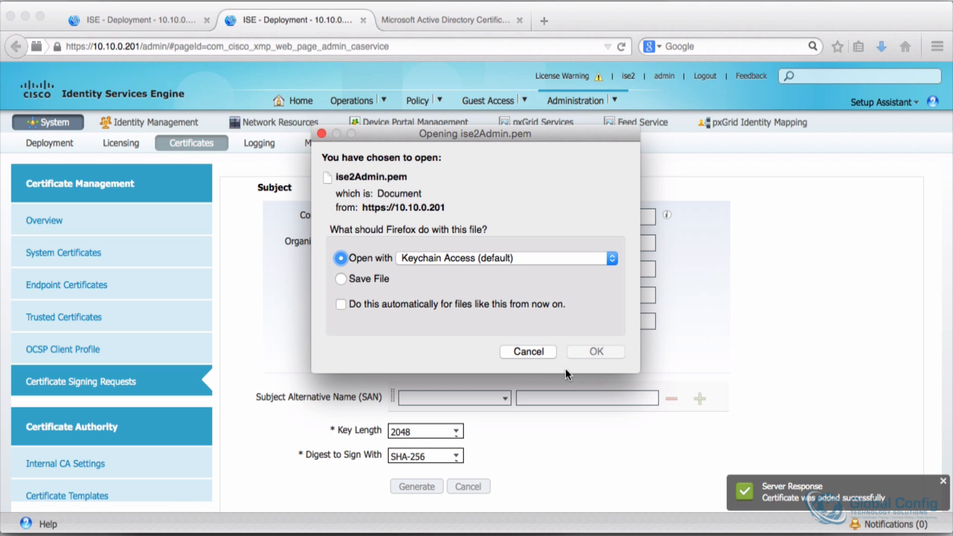
click(365, 279)
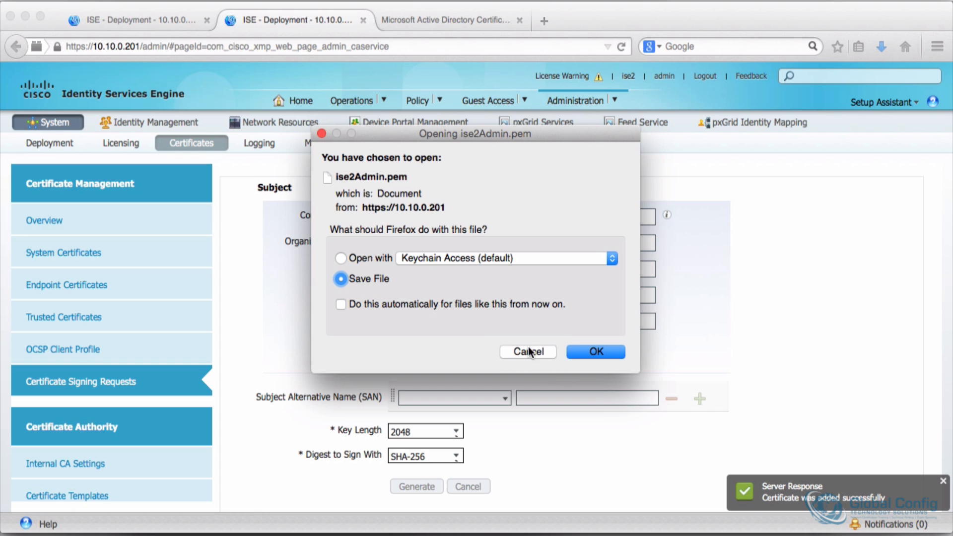
click(603, 350)
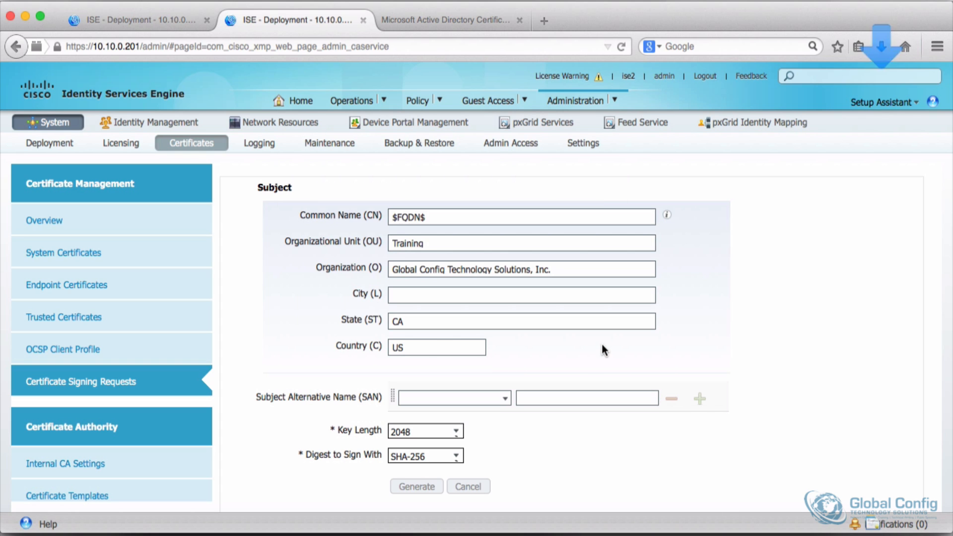
Step: Switch to the Active Directory Certificate Services tab and return to its Home page
mouse_move(888, 531)
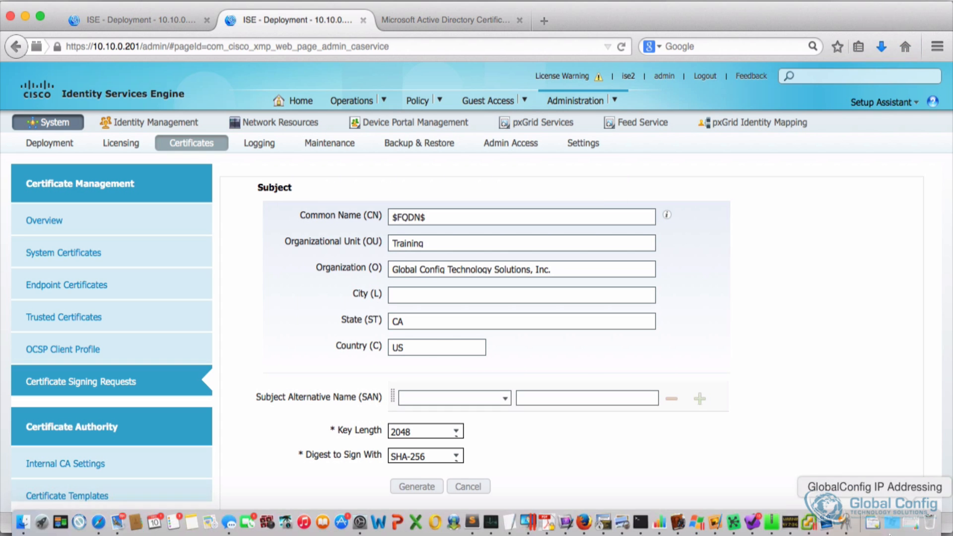
click(872, 522)
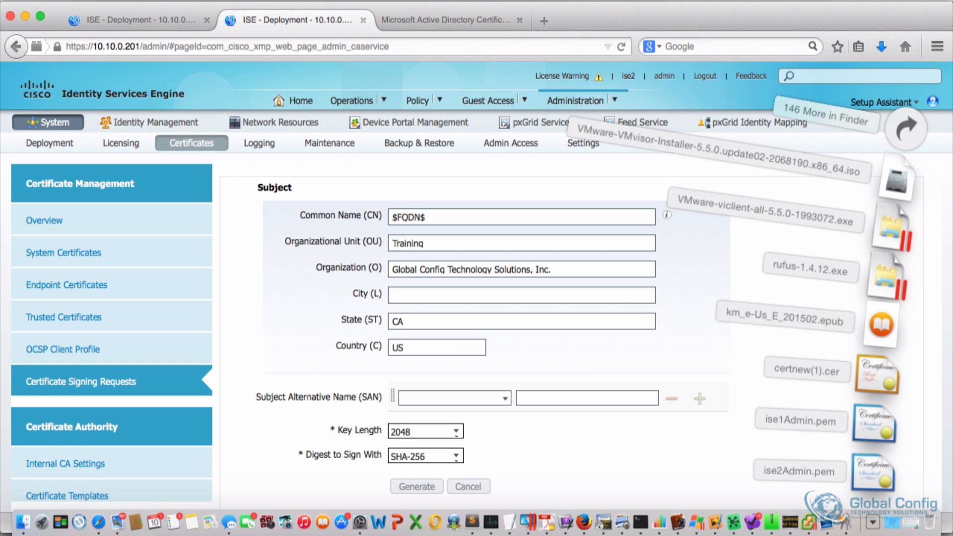
click(454, 17)
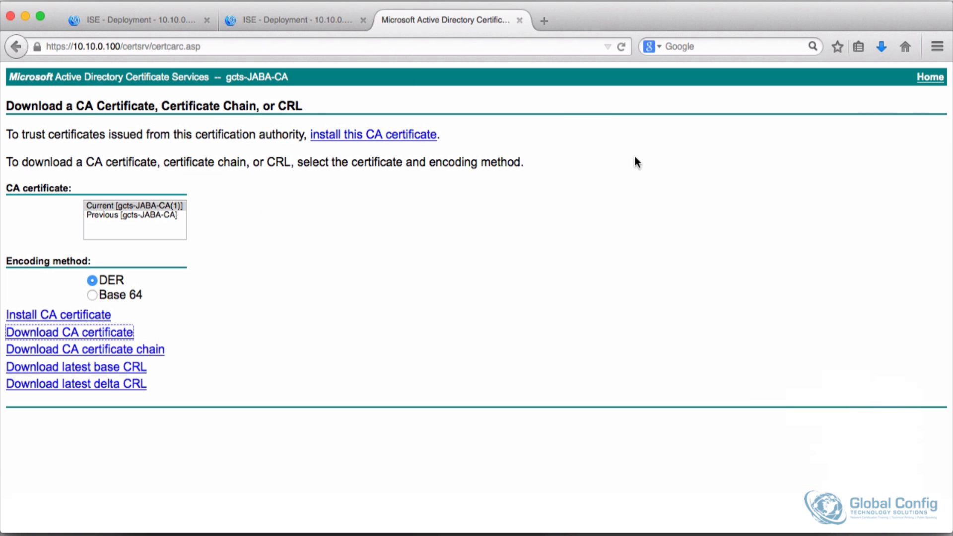
click(931, 78)
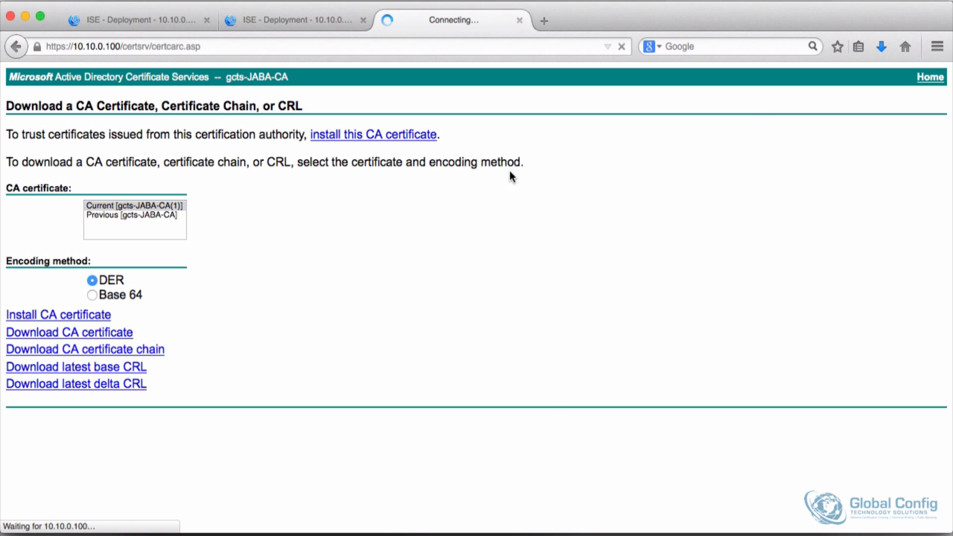
Step: Open ise1Admin.pem from the Downloads folder with Sublime Text 2
mouse_move(806, 535)
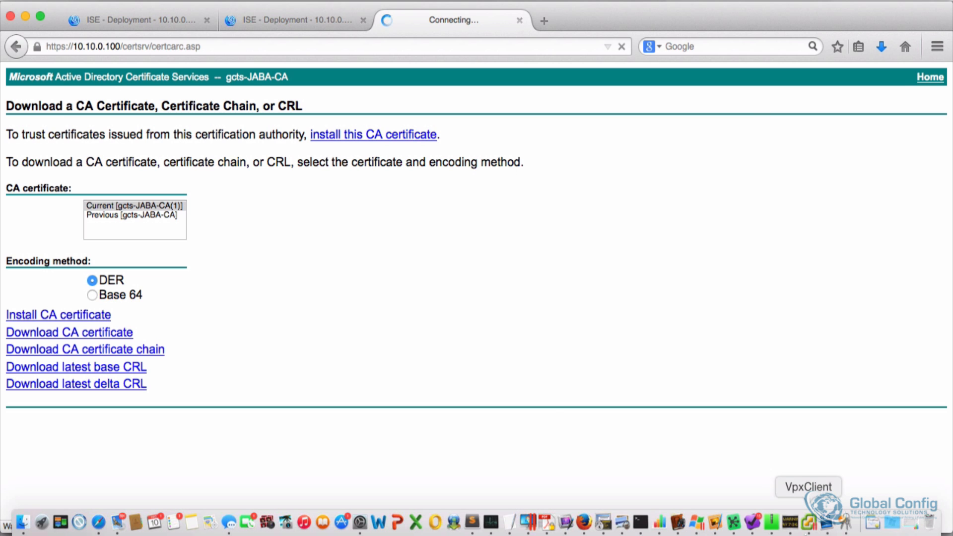
click(873, 521)
click(904, 138)
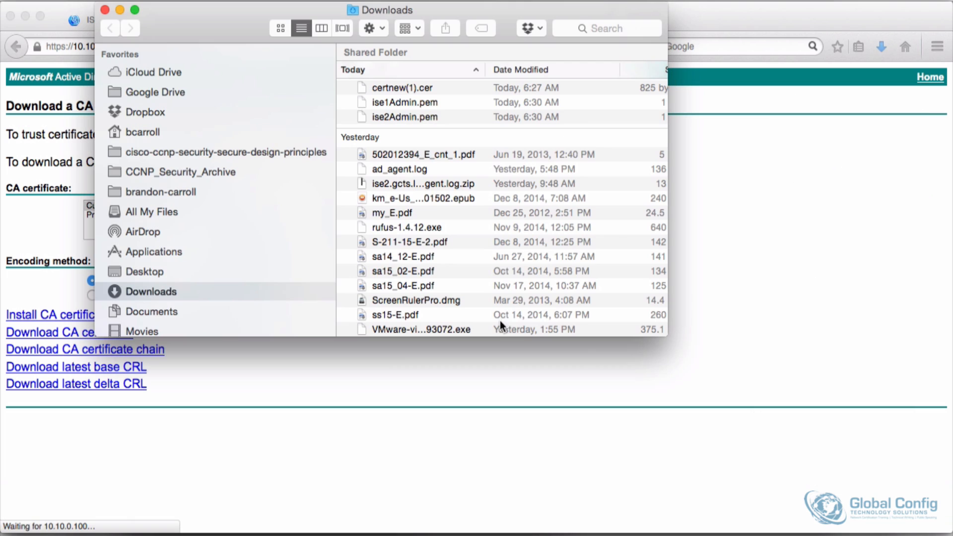
right_click(390, 102)
mouse_move(479, 125)
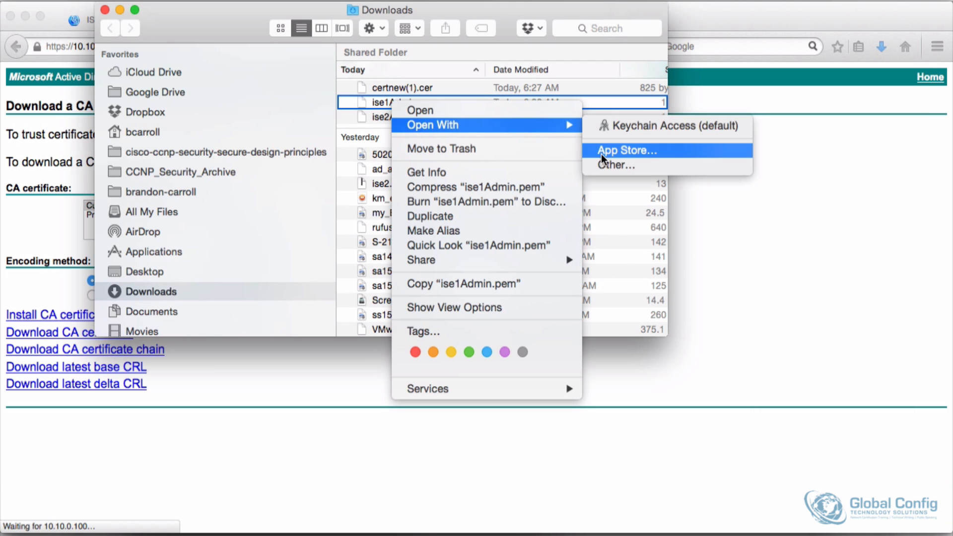
click(610, 164)
key(super+f)
text(sublime)
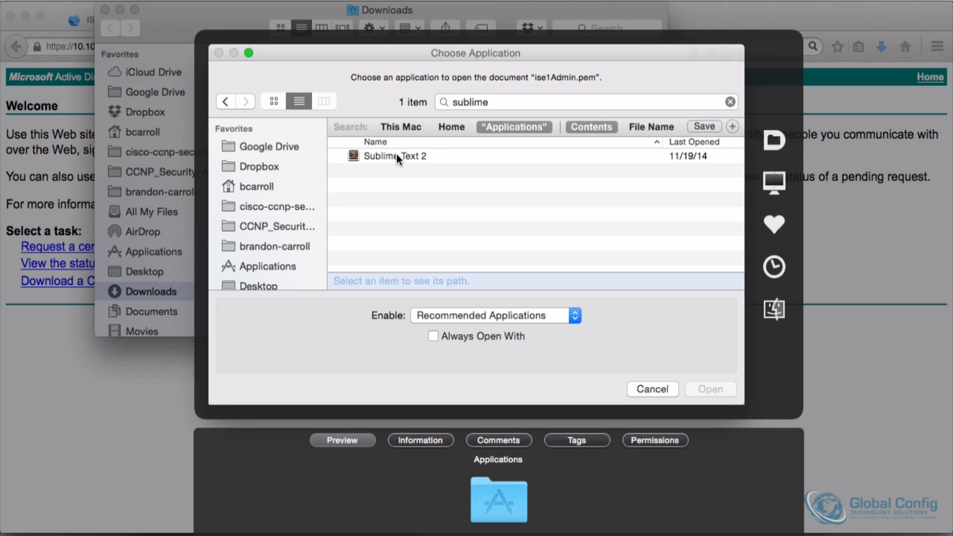
click(396, 156)
click(704, 392)
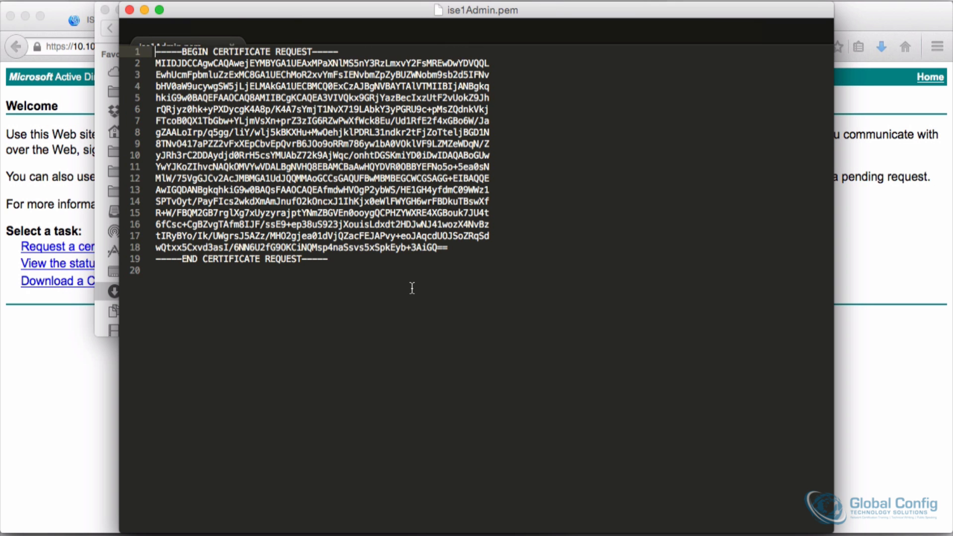
Step: Copy the whole ise1 CSR text and paste it into a new advanced certificate request on the CA site
drag(339, 283, 124, 50)
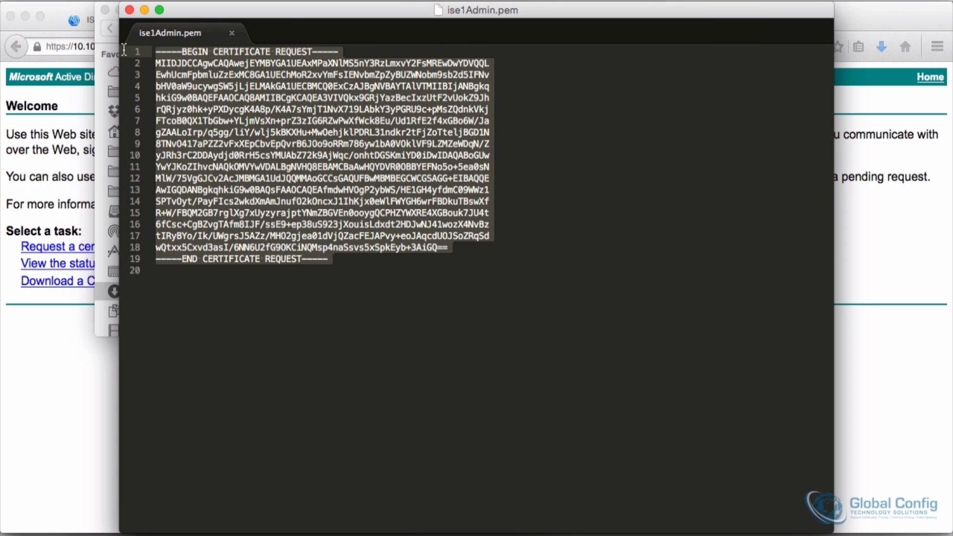
click(60, 360)
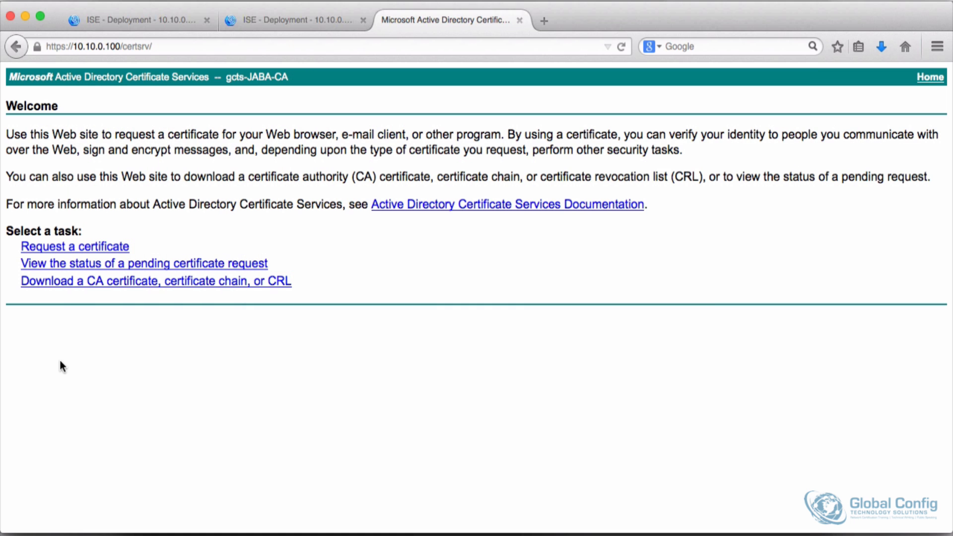
click(64, 247)
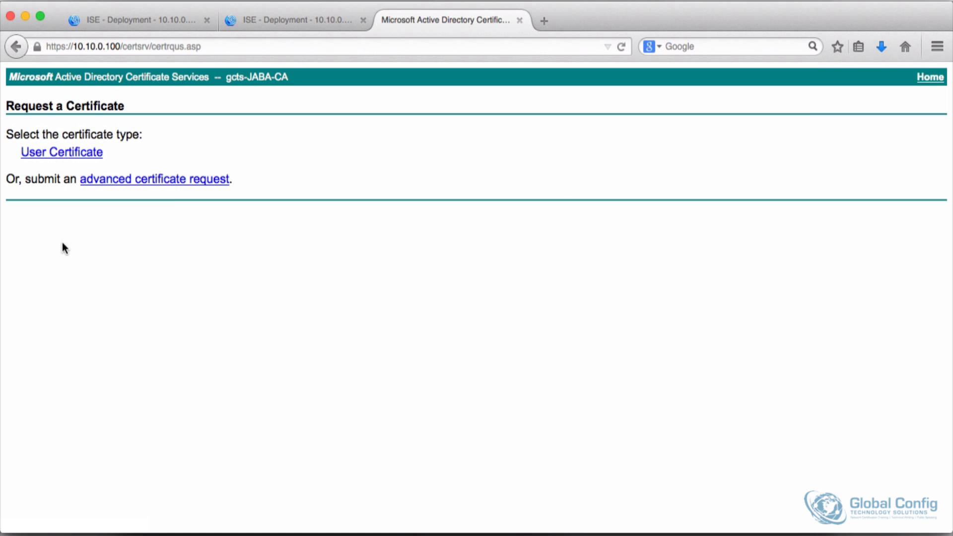
click(165, 178)
right_click(139, 216)
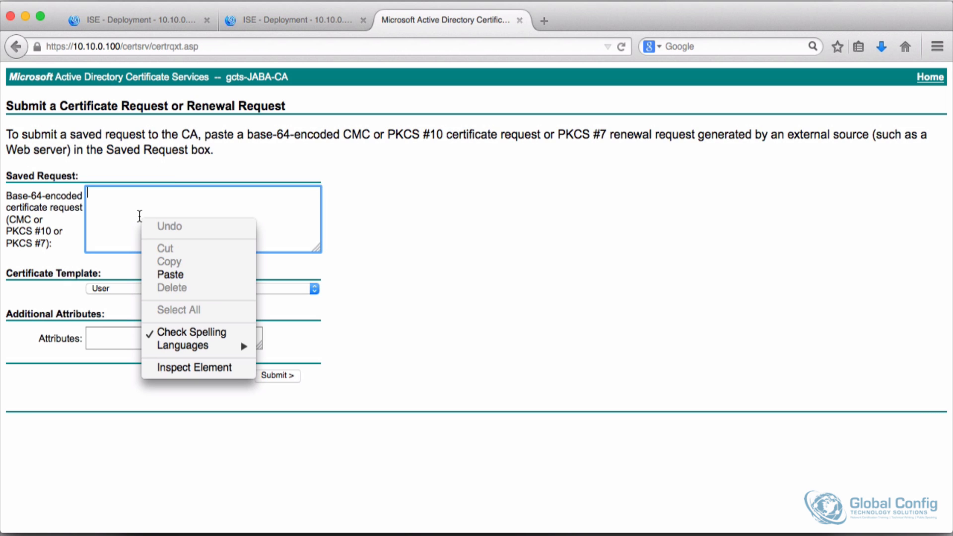
click(172, 274)
Step: Choose the Web Server certificate template and submit the request
click(127, 288)
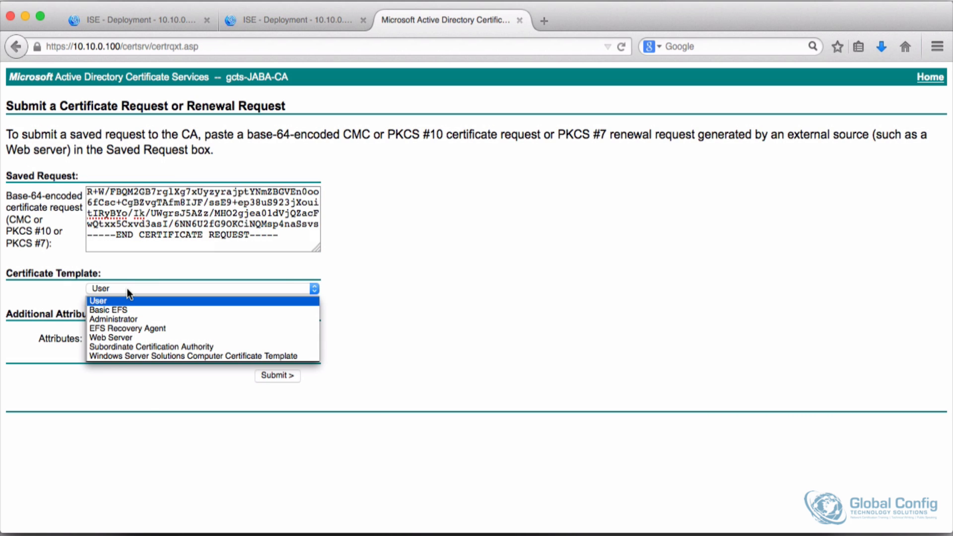
click(118, 338)
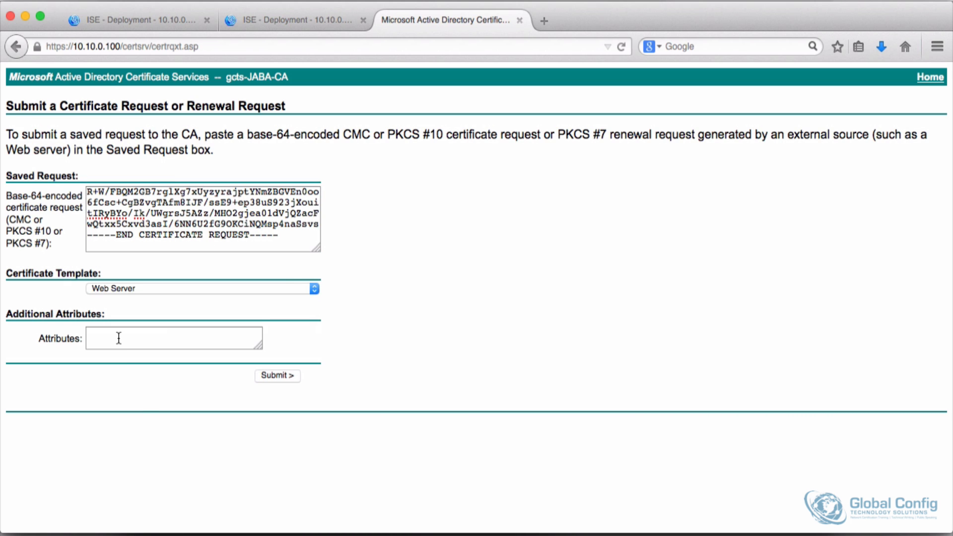
click(263, 377)
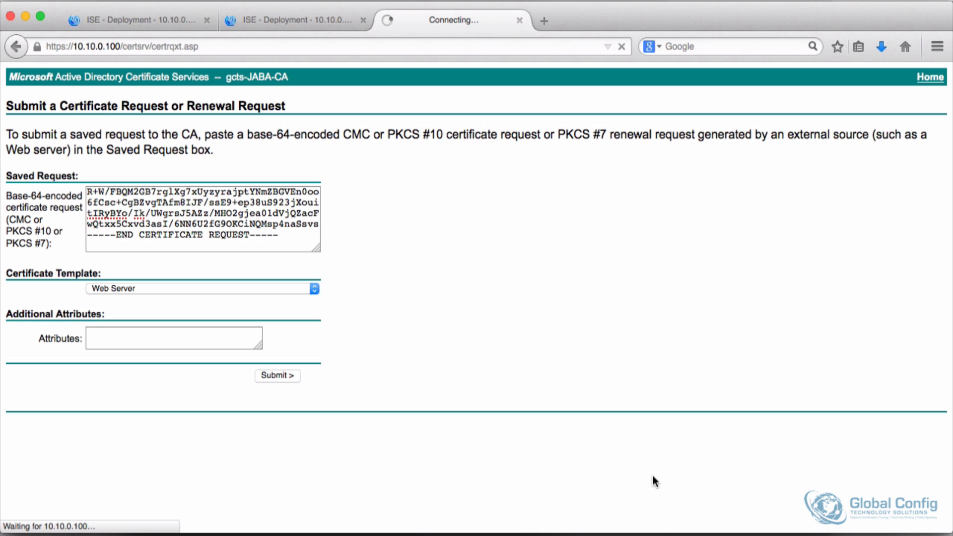
Step: Open ise2Admin.pem with Sublime Text 2 and select all of its CSR text
key(super+Tab)
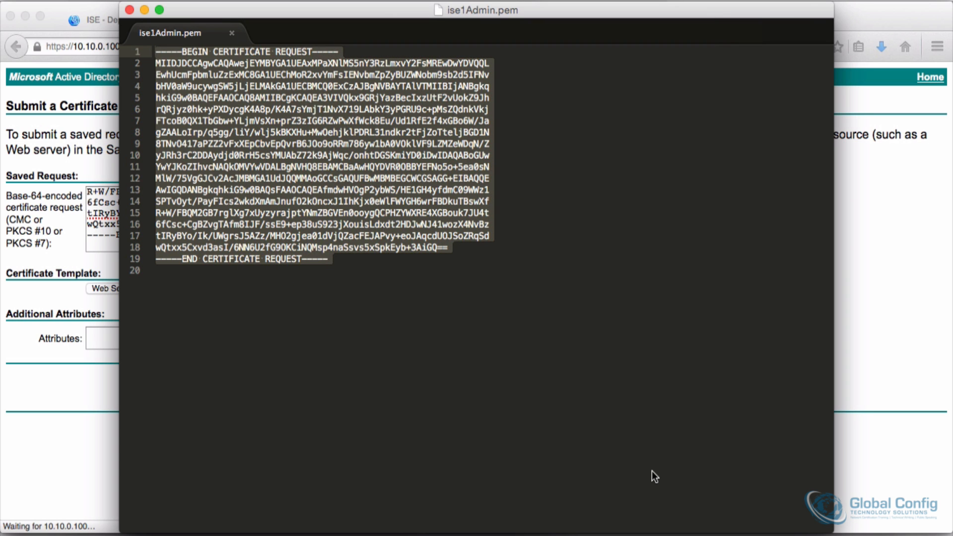
key(super+Tab)
key(super+Tab)
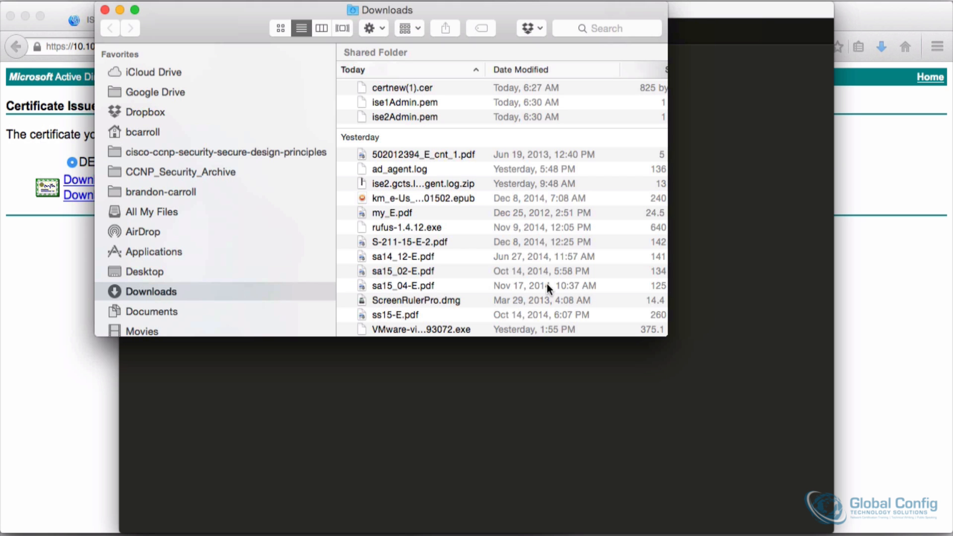
right_click(389, 116)
mouse_move(445, 134)
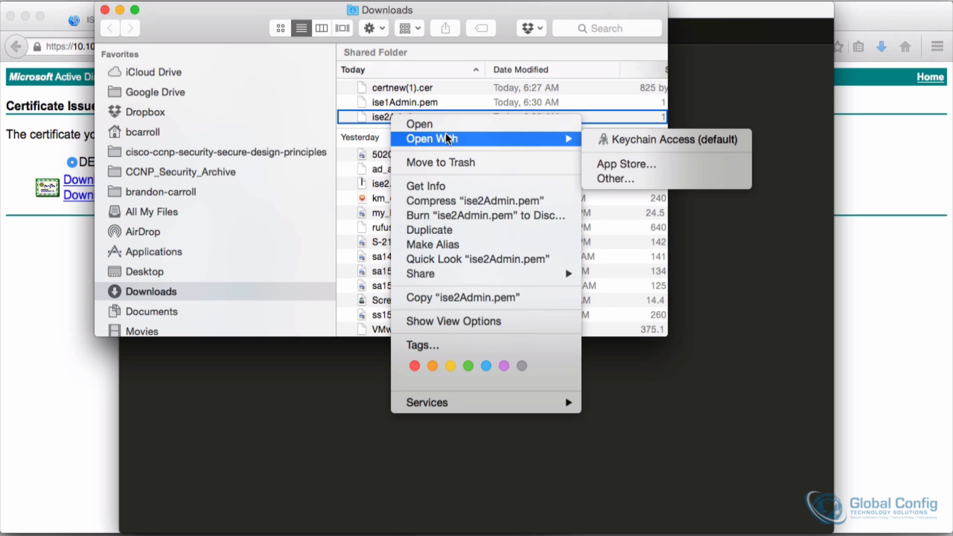
click(620, 178)
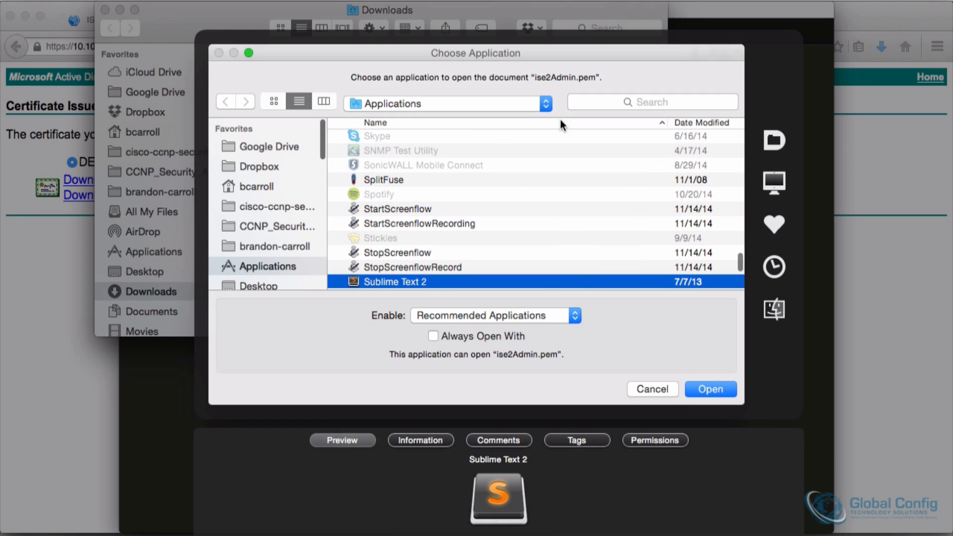
key(Return)
drag(330, 258, 151, 53)
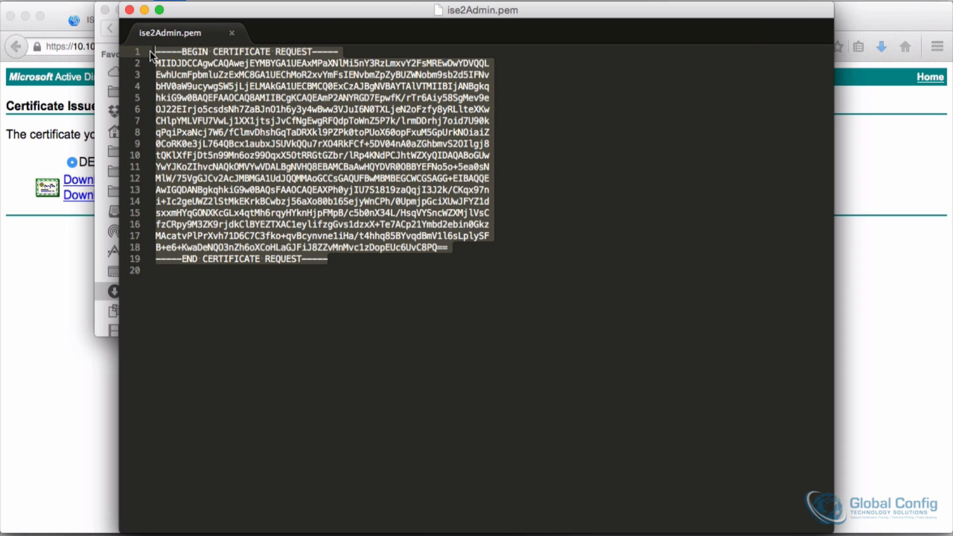
Step: Download the issued certificate DER encoded and save the file
click(66, 246)
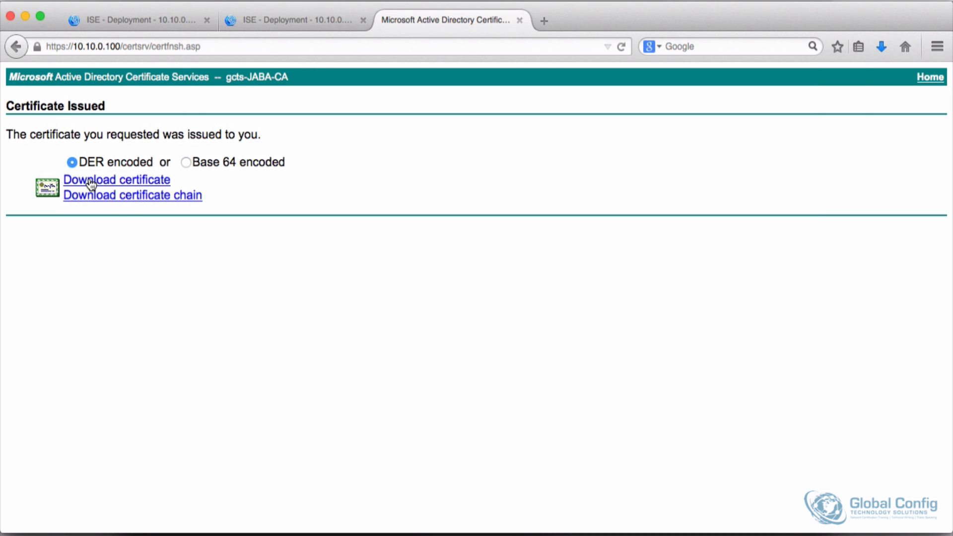
click(132, 182)
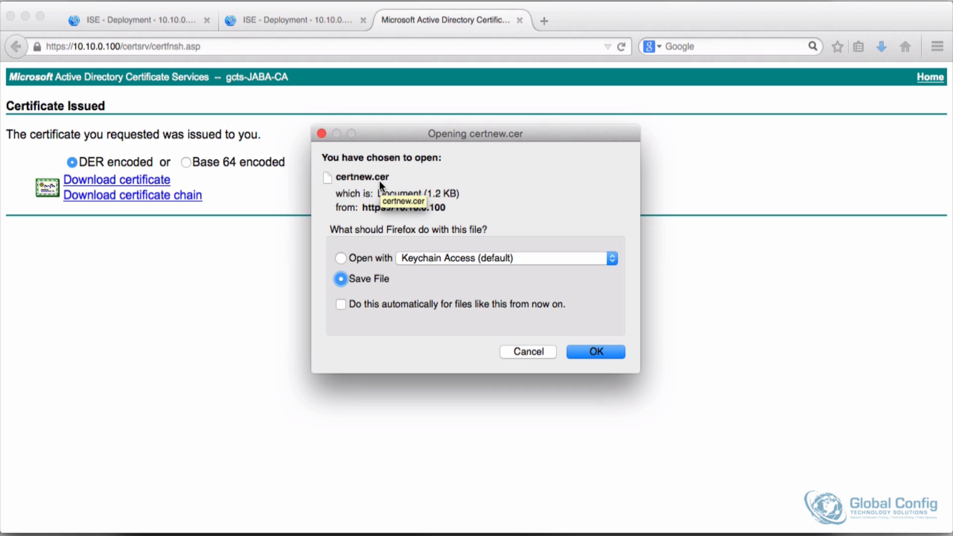
click(600, 350)
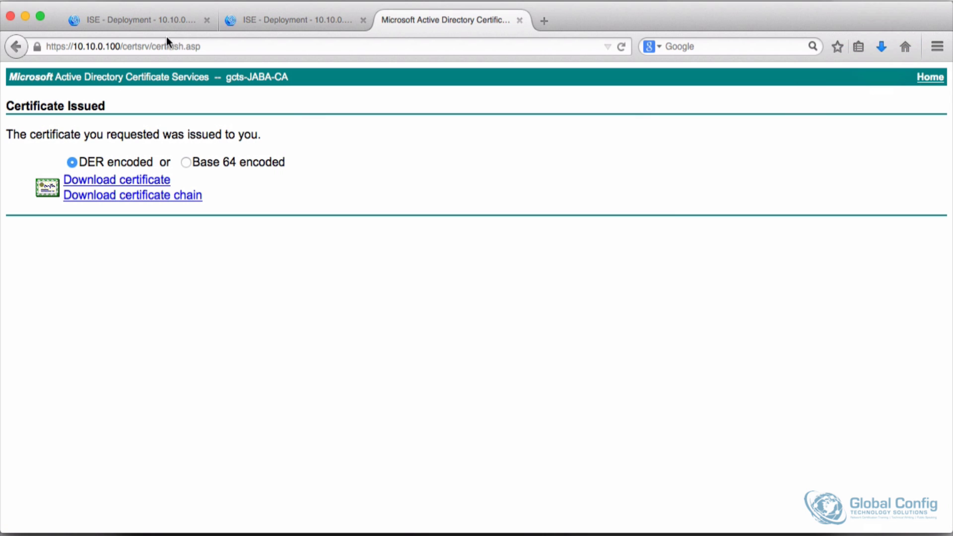
Step: On the ise1 node, select the ise1#Admin certificate signing request and start binding a certificate to it
click(133, 20)
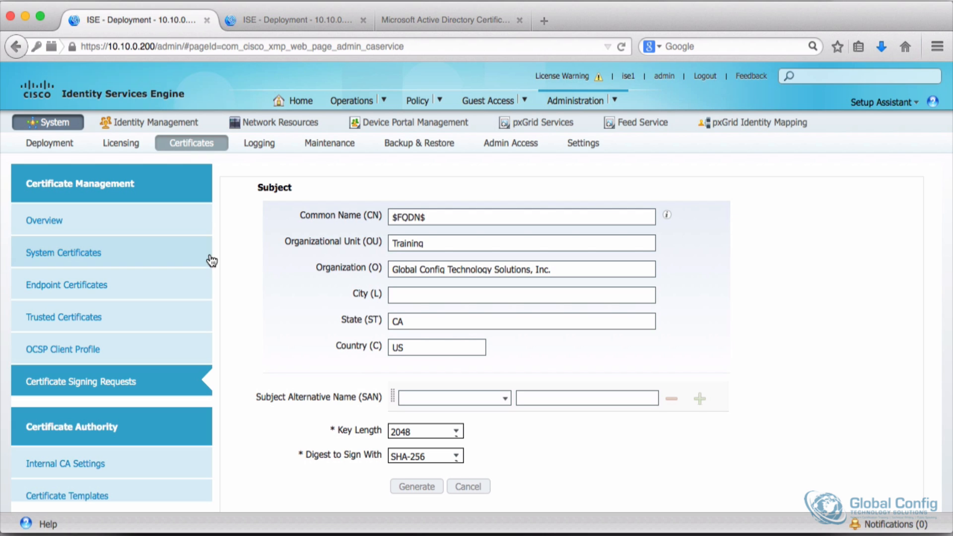
click(80, 255)
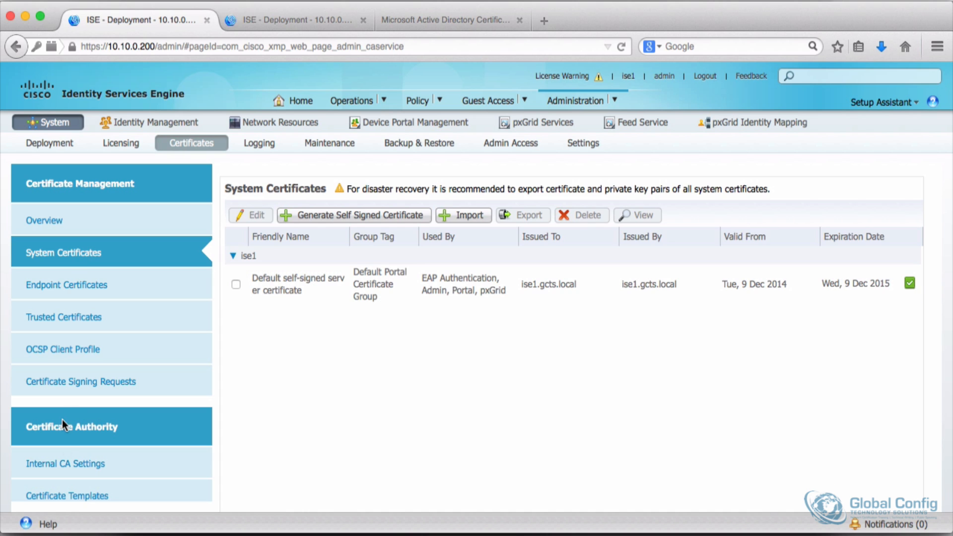
click(73, 383)
click(232, 333)
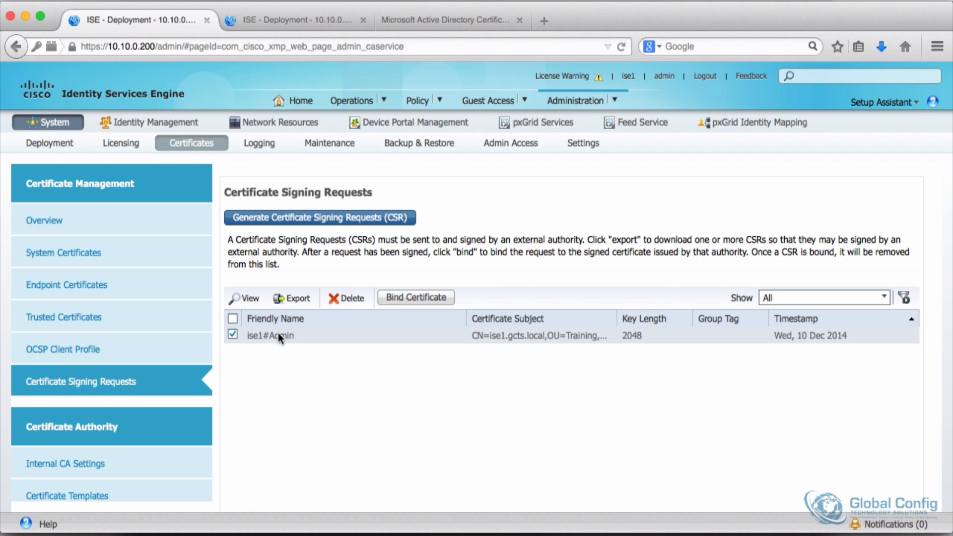
click(429, 298)
Step: Open the certificate file chooser and sort the Downloads folder by date modified in list view
click(415, 243)
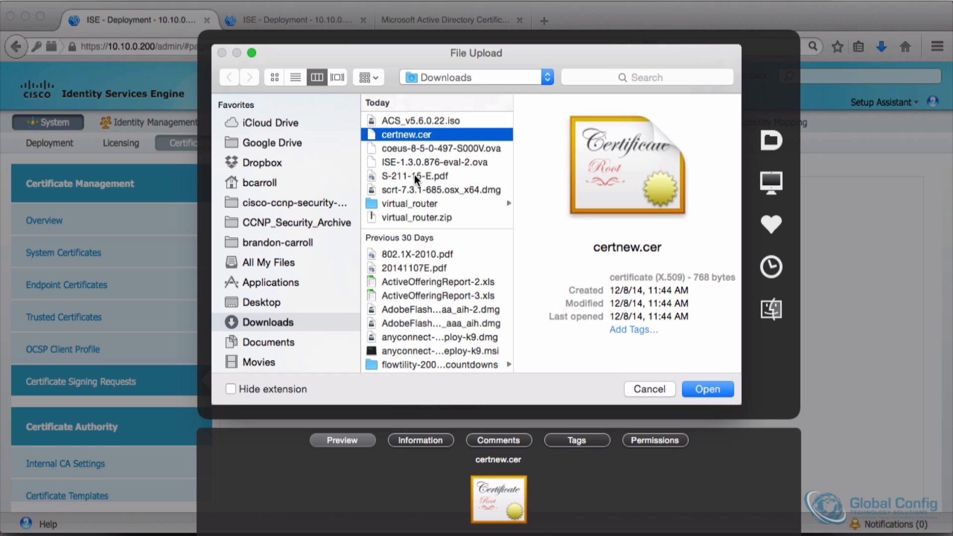
scroll(415, 174, up, 2)
mouse_move(906, 535)
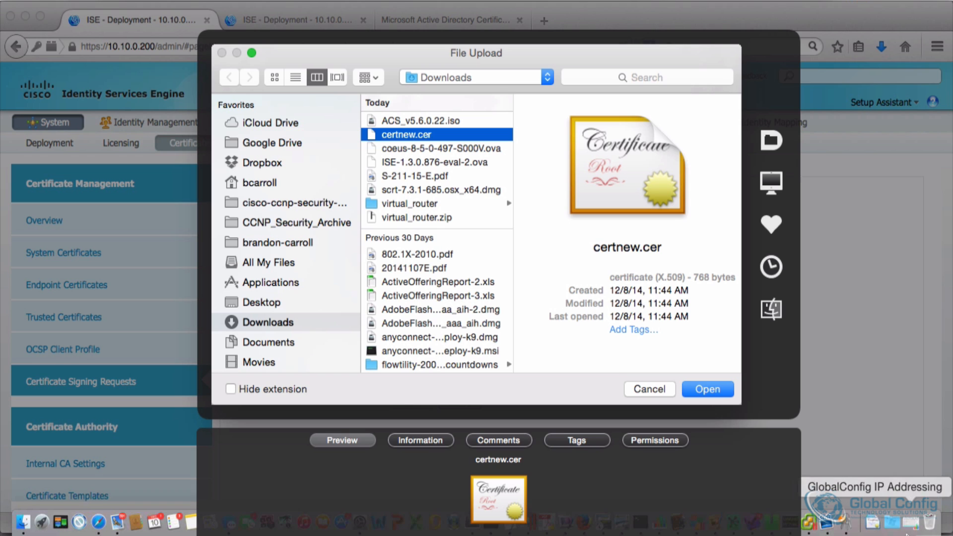
click(873, 525)
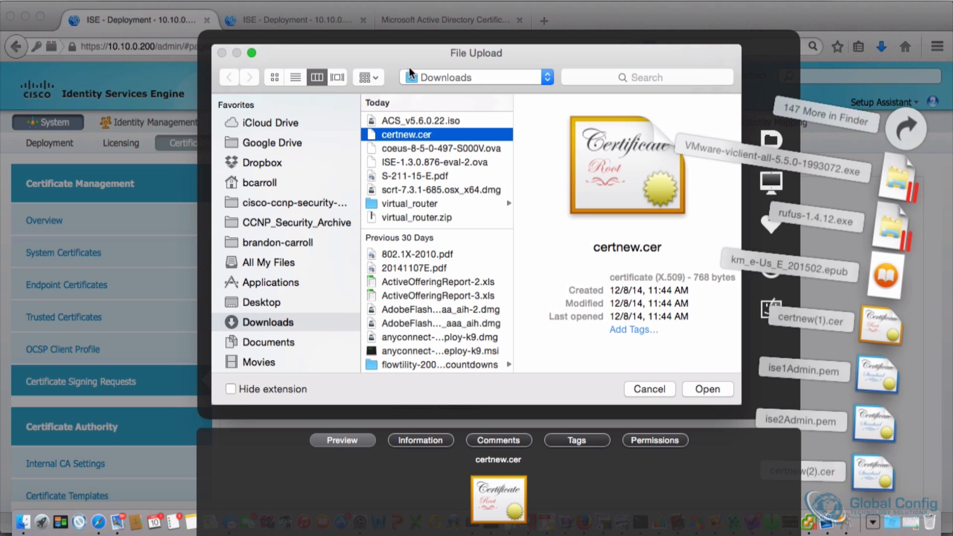
click(389, 50)
scroll(415, 154, down, 5)
scroll(415, 157, up, 5)
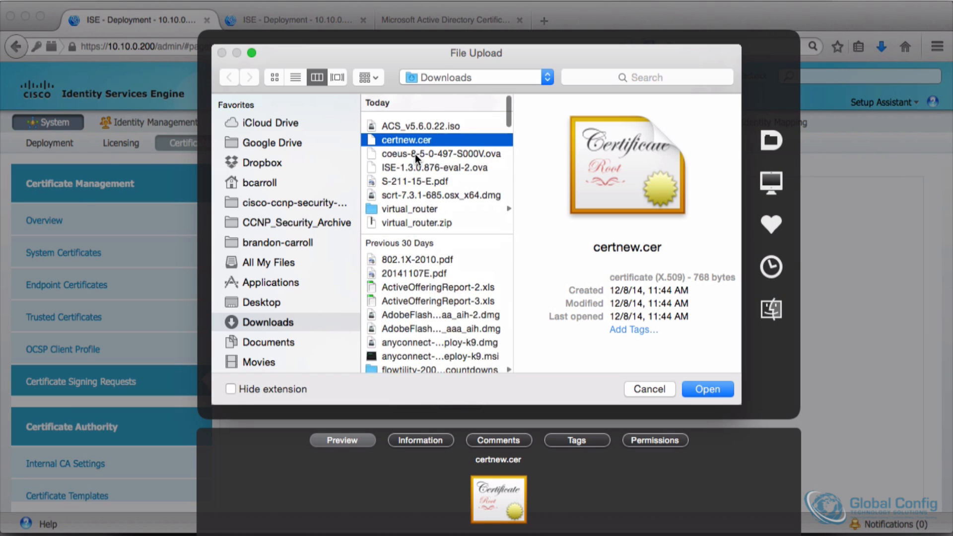
click(260, 321)
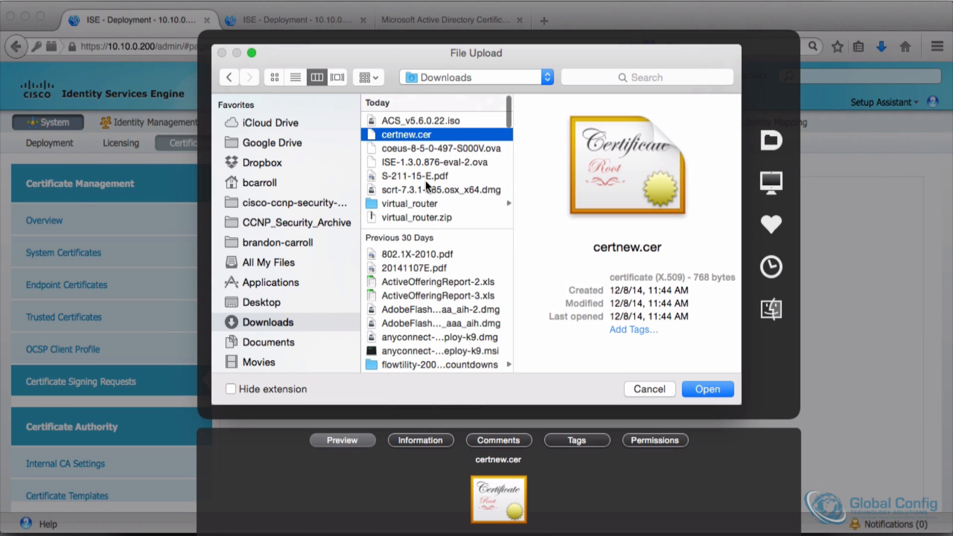
click(367, 77)
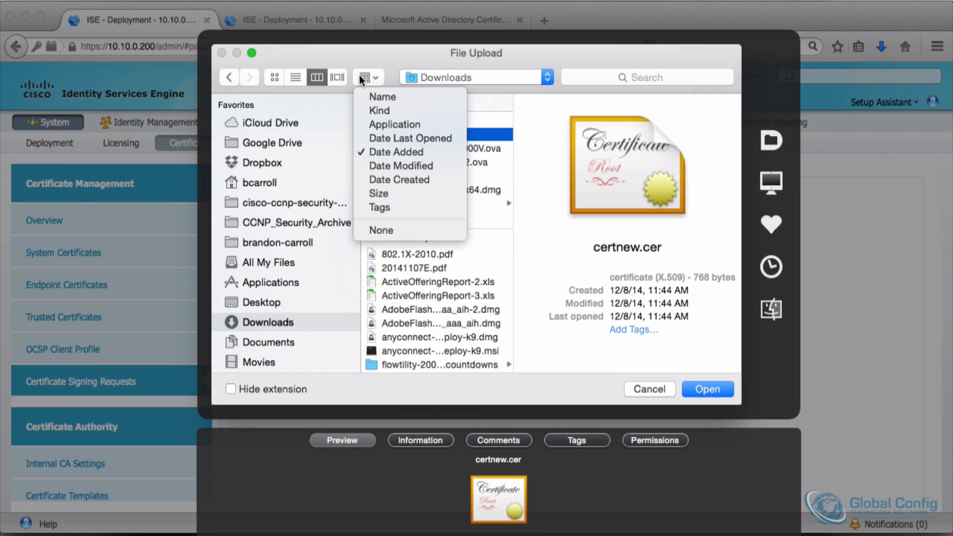
click(392, 165)
click(295, 77)
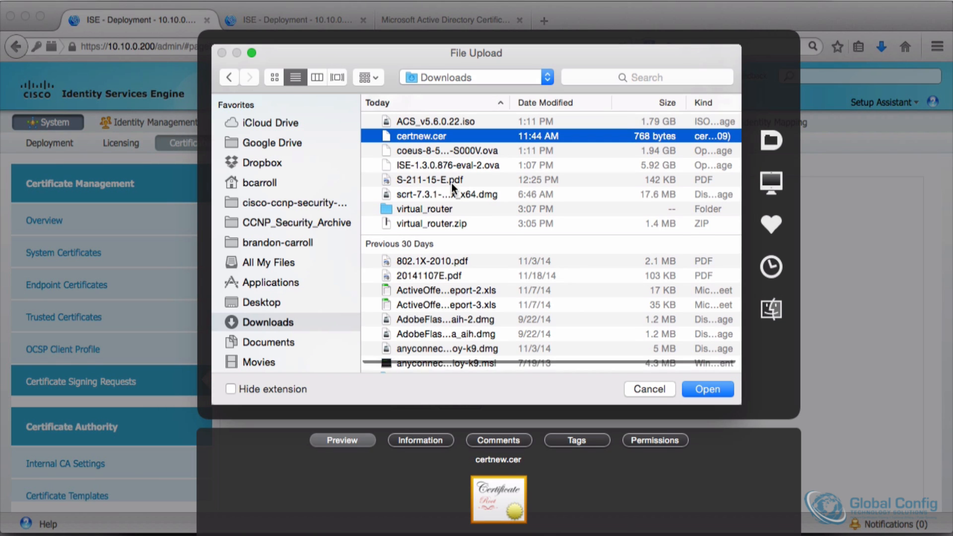
Step: Choose certnew(2).cer from Downloads as the signed certificate file for ise1
scroll(524, 144, down, 5)
scroll(523, 142, up, 5)
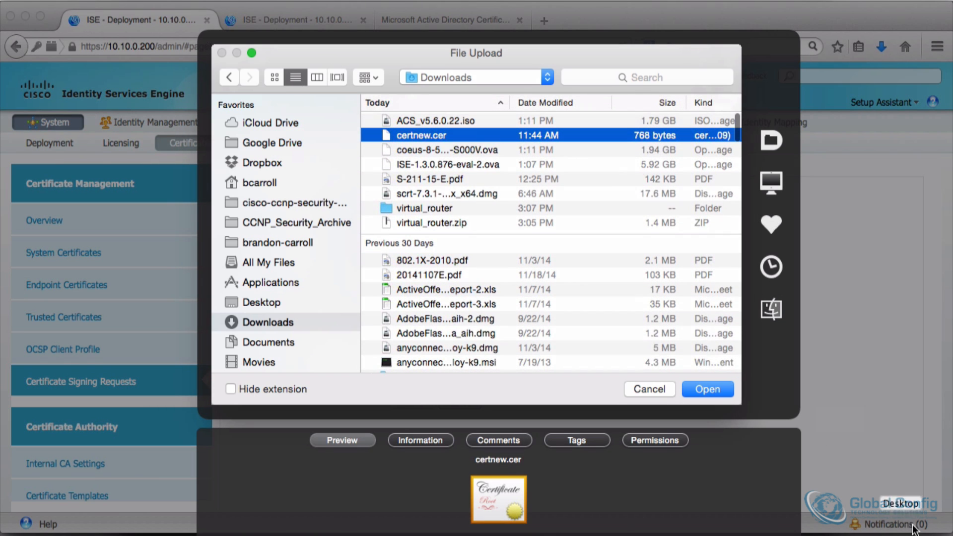
click(886, 523)
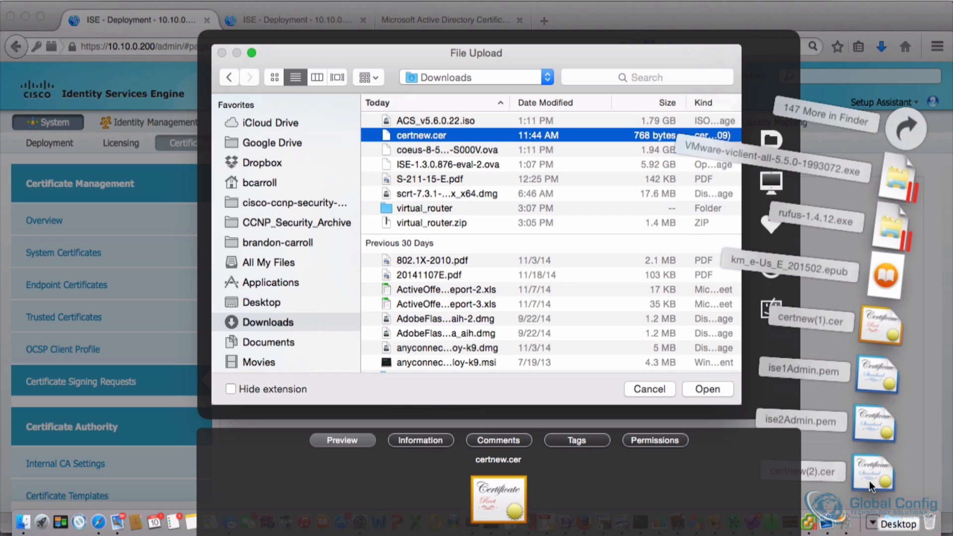
drag(868, 469, 519, 174)
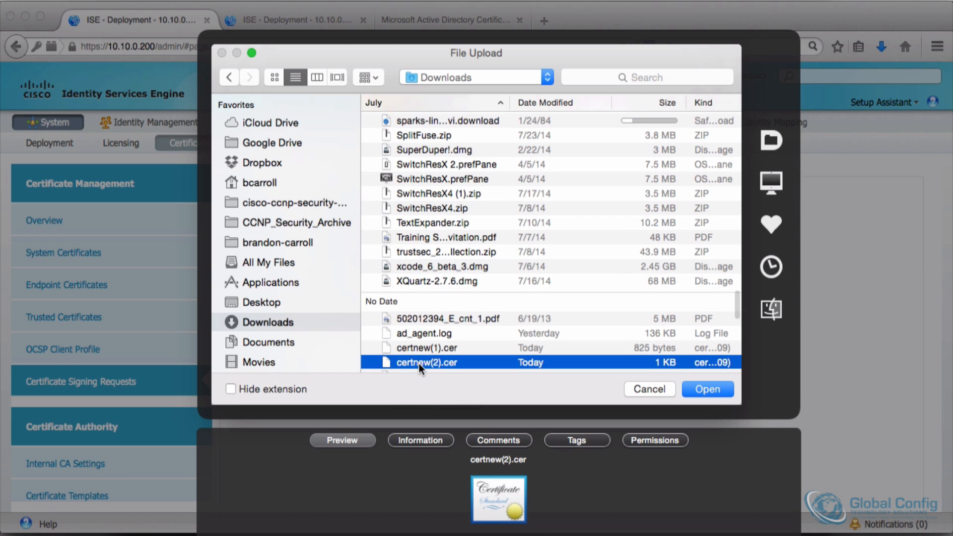
scroll(418, 363, down, 5)
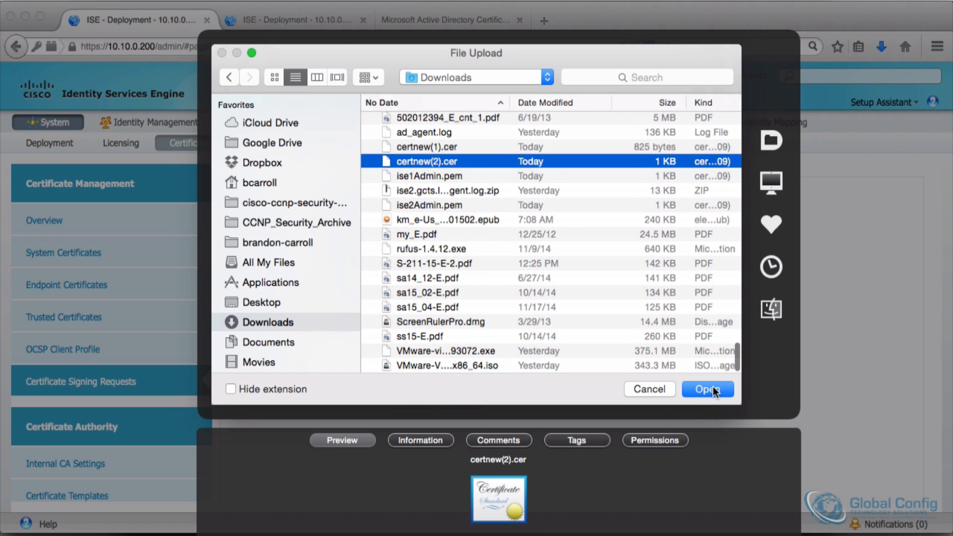
click(713, 387)
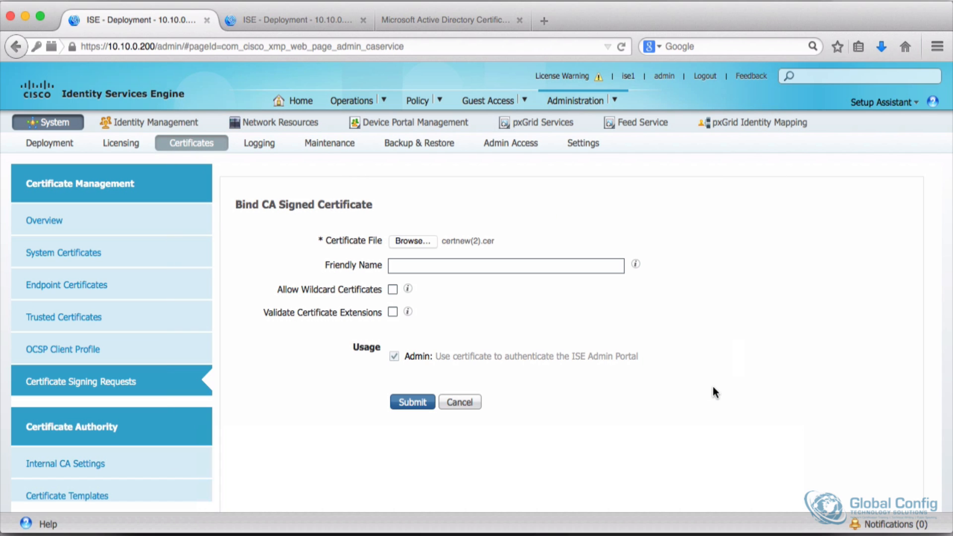
Step: Set the friendly name to ISE1 Cert, submit the binding, and accept the application server restart
click(406, 265)
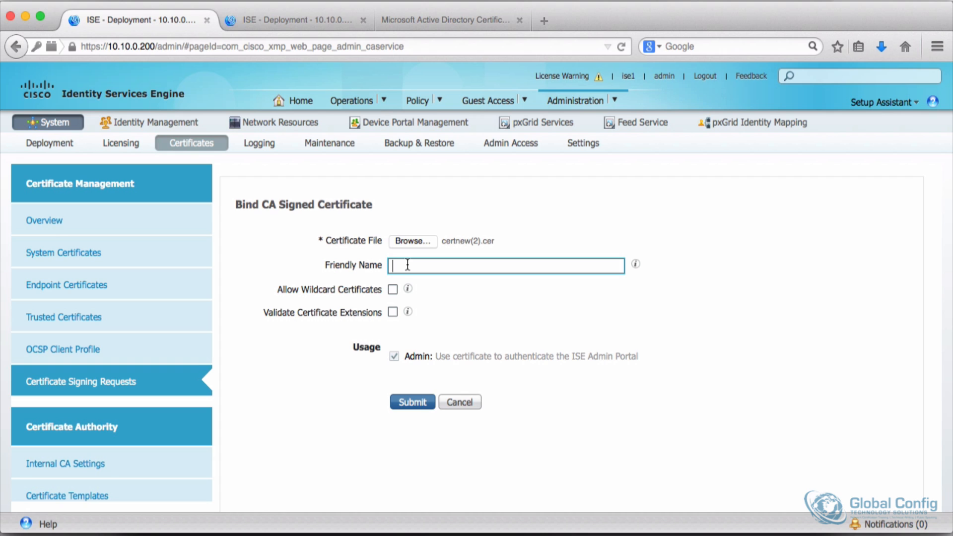
text(ISE1 Ce)
click(275, 364)
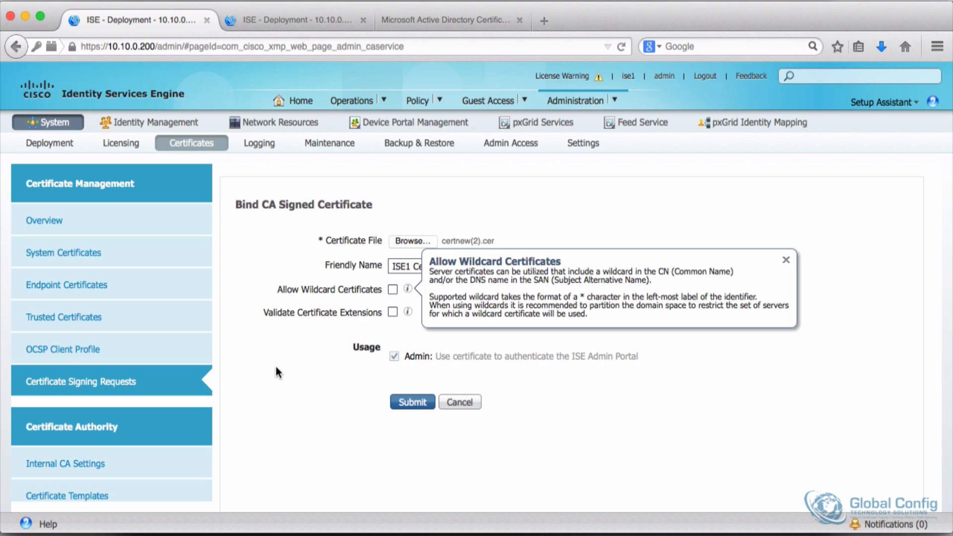
click(404, 409)
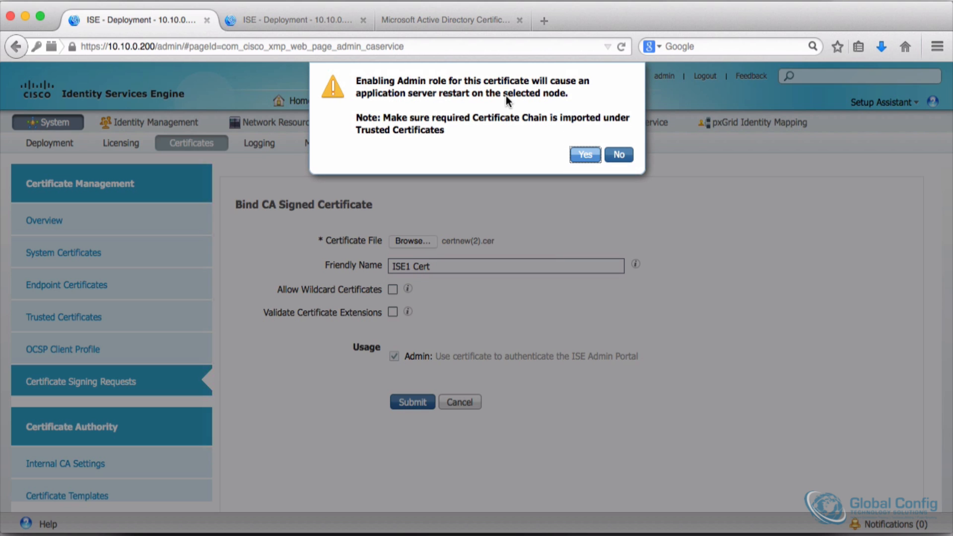
click(578, 156)
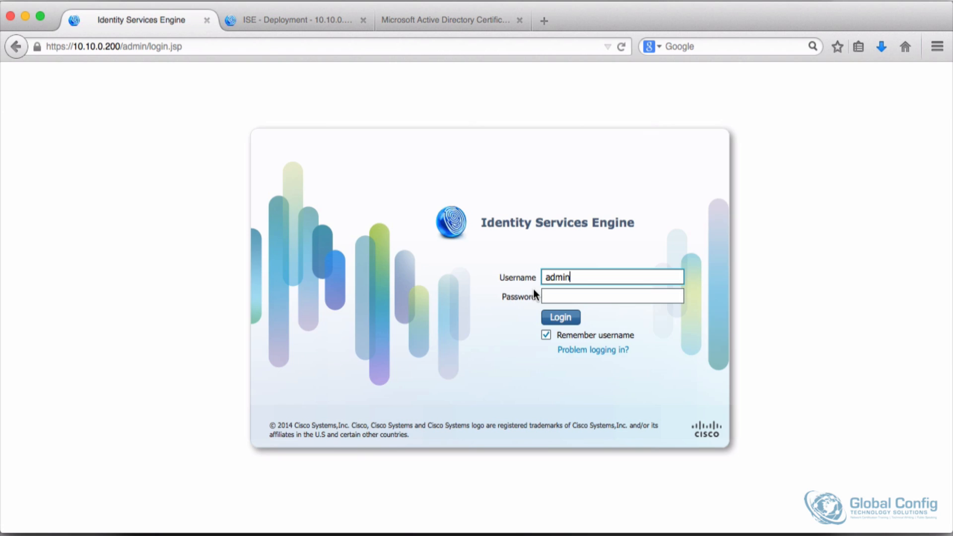
Step: On the AD CA page, start a new advanced certificate request and paste the copied ise2 CSR
click(294, 23)
click(418, 22)
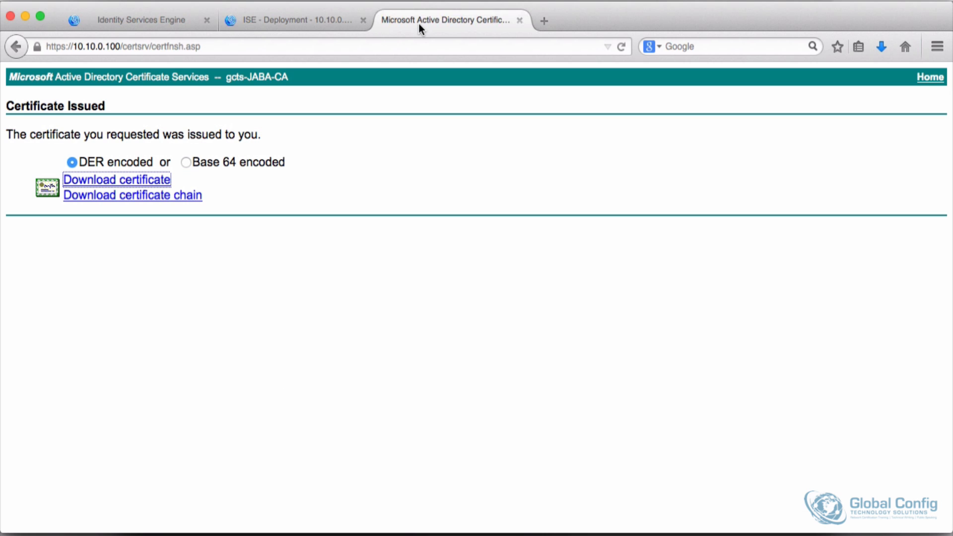
click(930, 78)
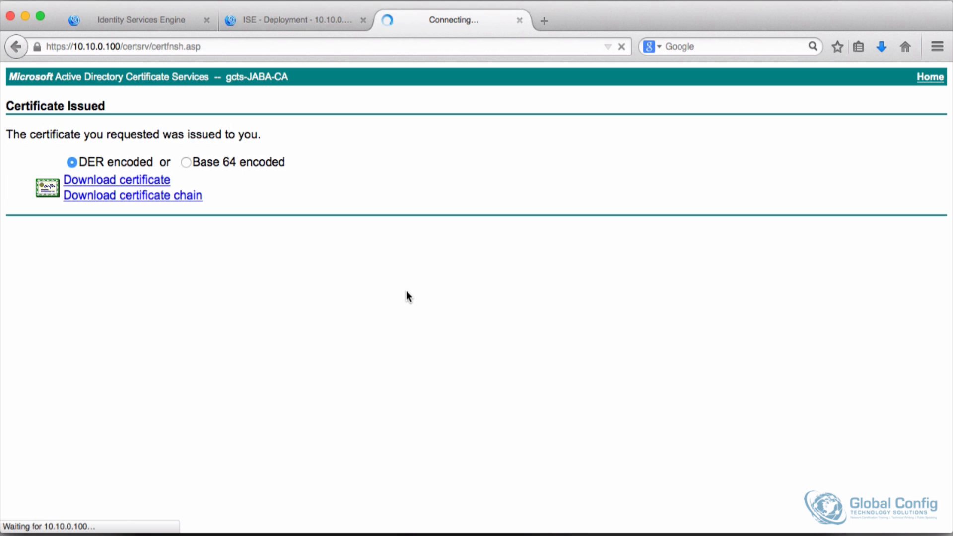
click(51, 248)
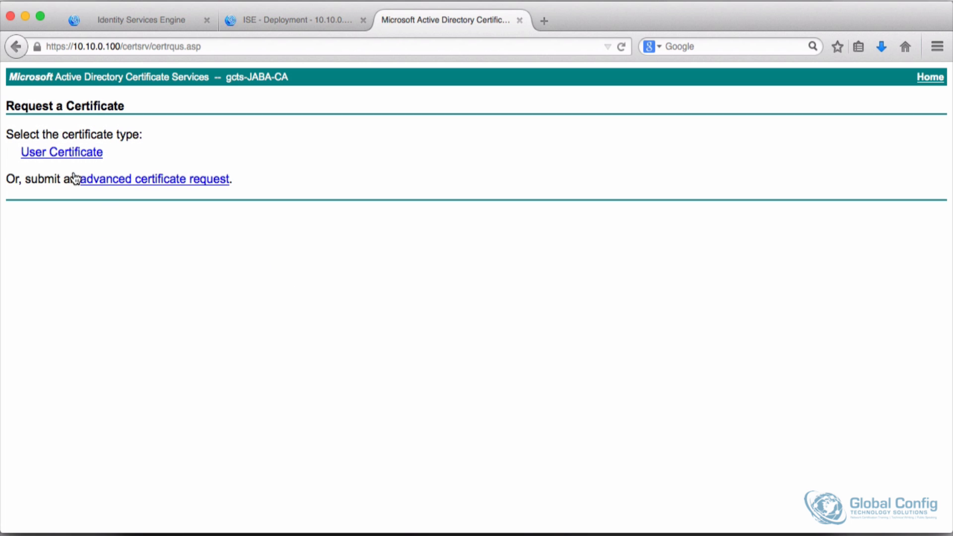
click(115, 179)
right_click(169, 206)
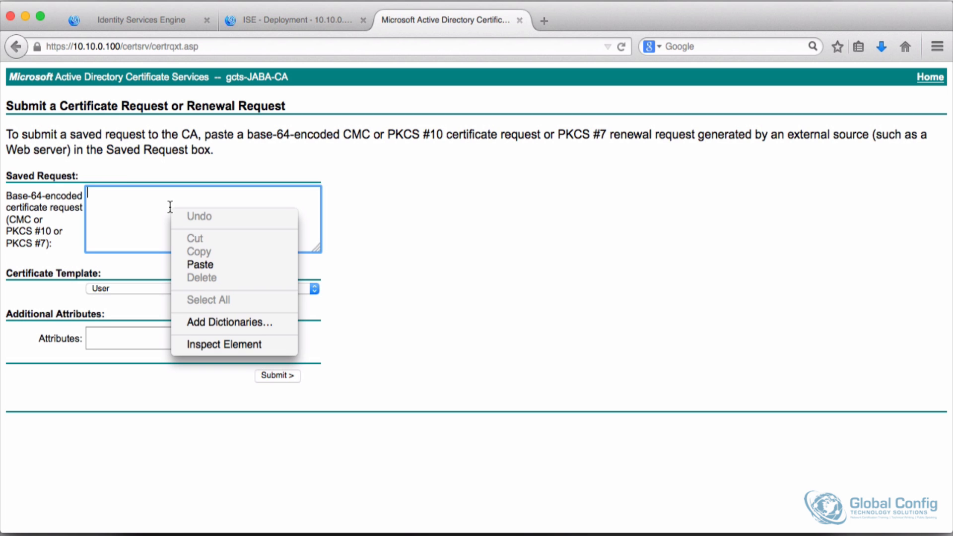
click(195, 263)
Step: Select the Web Server certificate template and submit the ise2 request
click(118, 288)
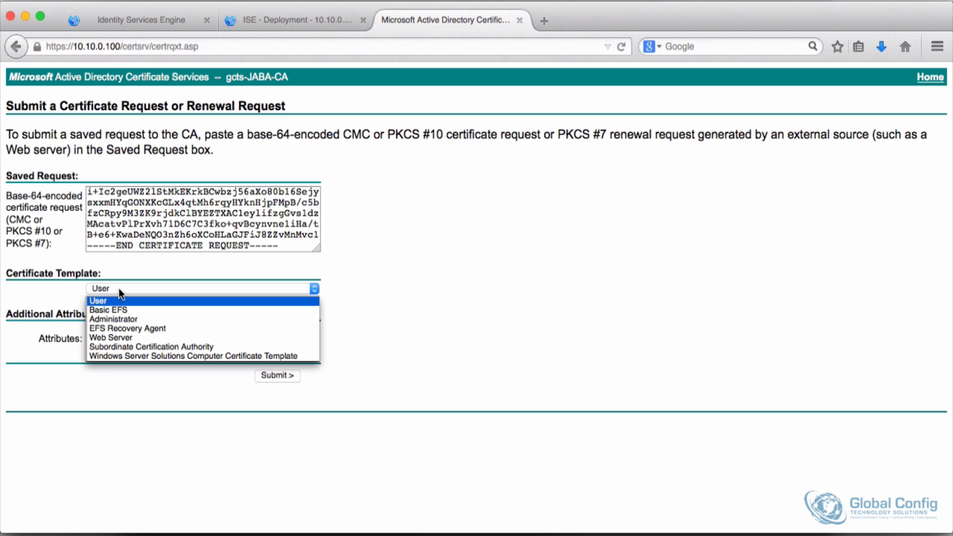
click(113, 337)
click(282, 378)
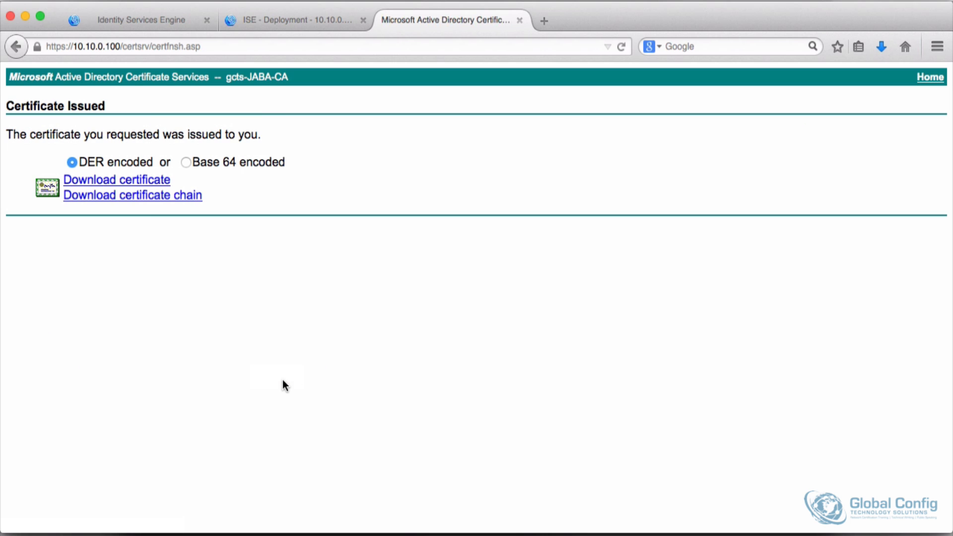
Step: Download the newly issued certificate DER encoded and save the file
click(144, 180)
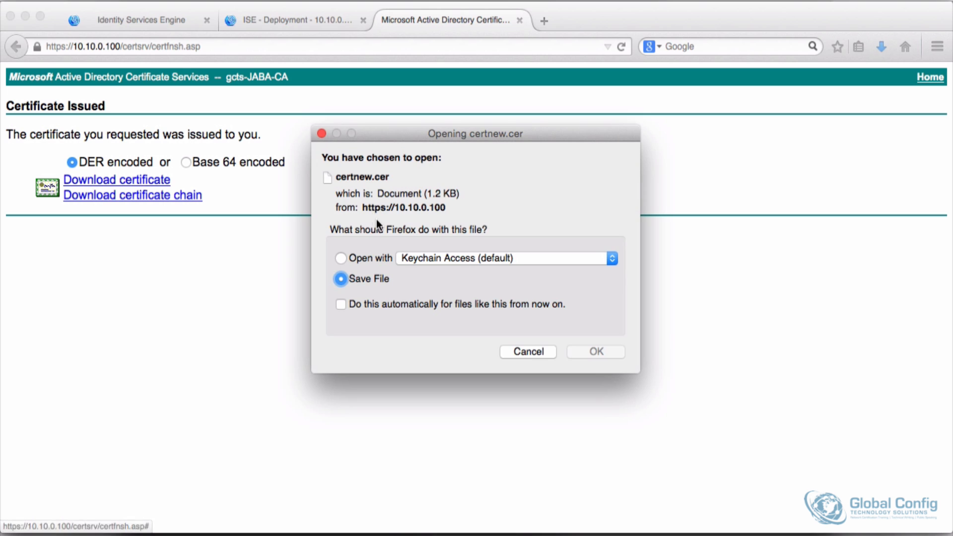
click(602, 351)
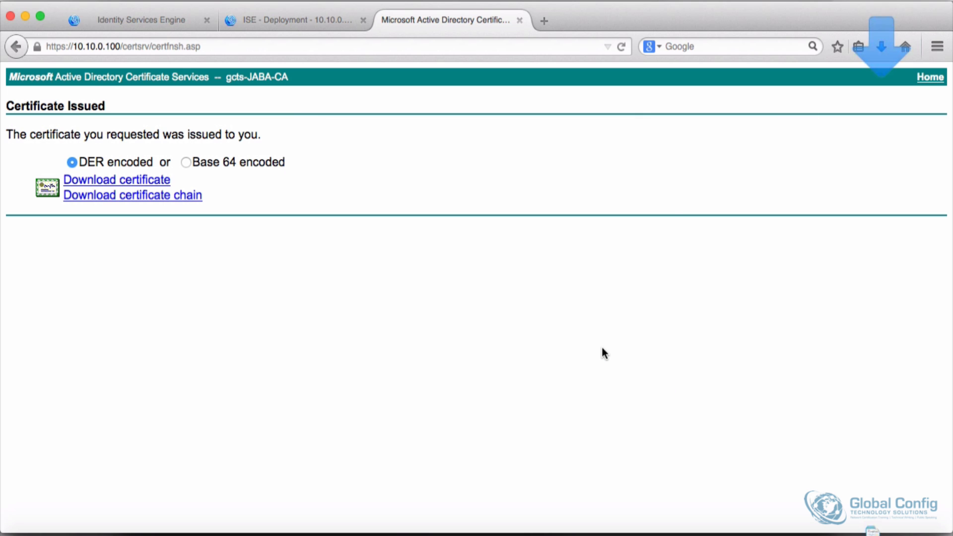
Step: On the ise2 node, select the ise2#Admin certificate signing request and start binding a certificate to it
click(286, 21)
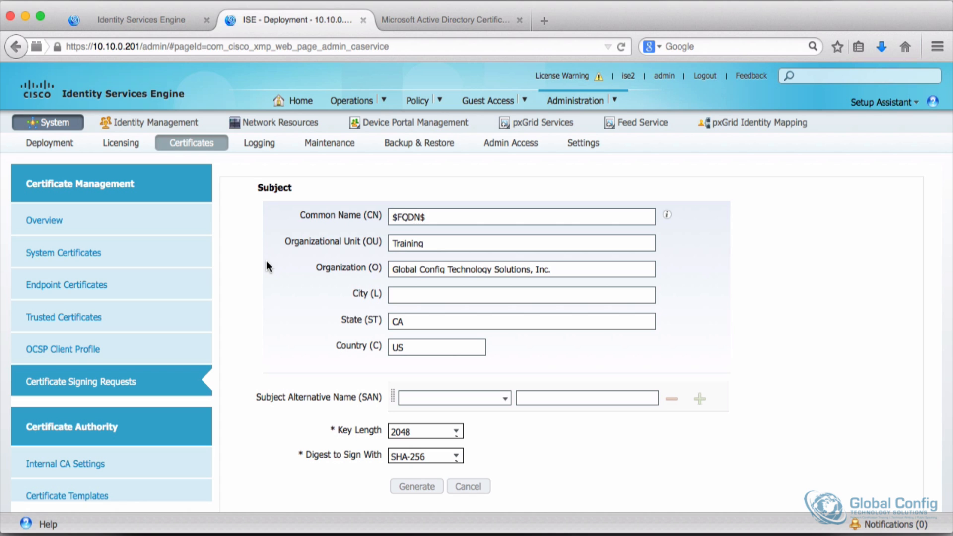
click(65, 383)
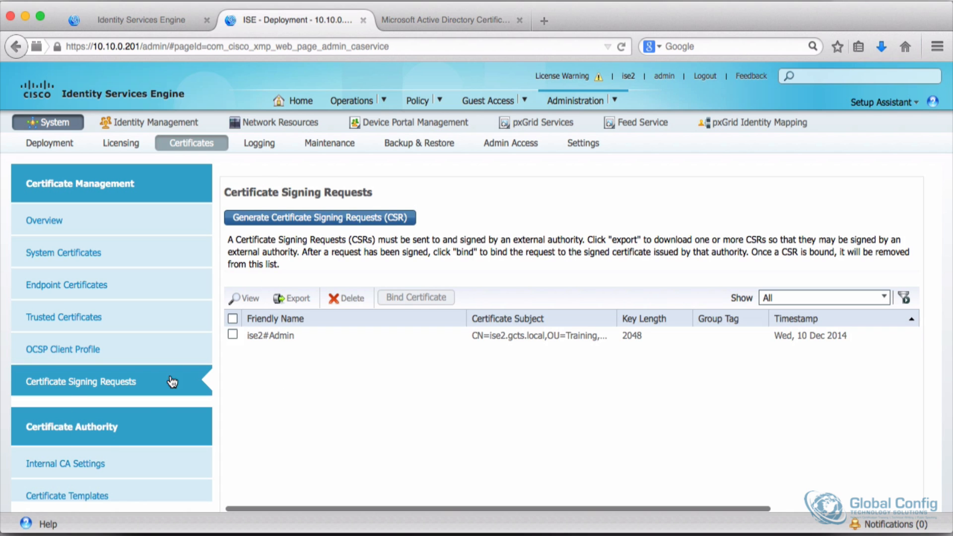
click(232, 334)
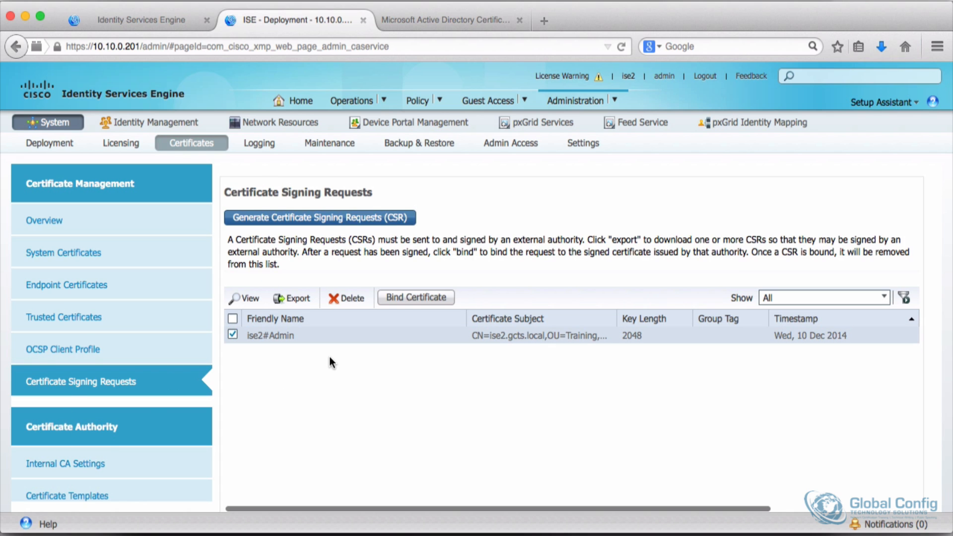
click(407, 296)
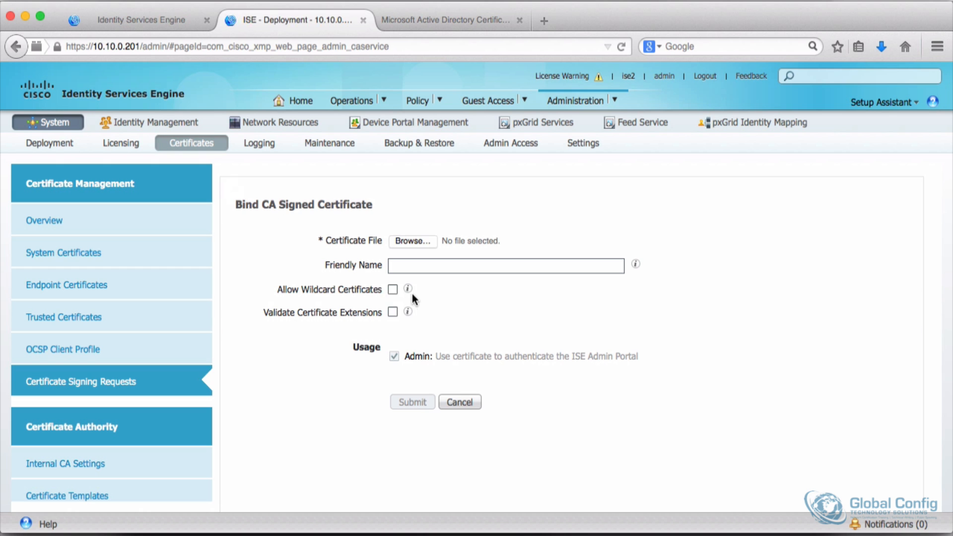
Step: Choose certnew(3).cer from Downloads as the signed certificate file for ise2
click(407, 238)
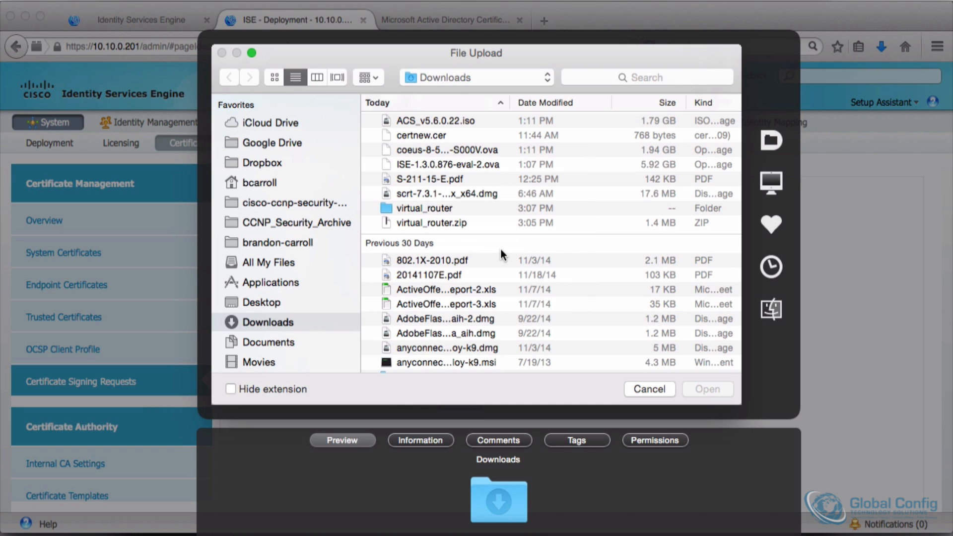
scroll(487, 278, down, 3)
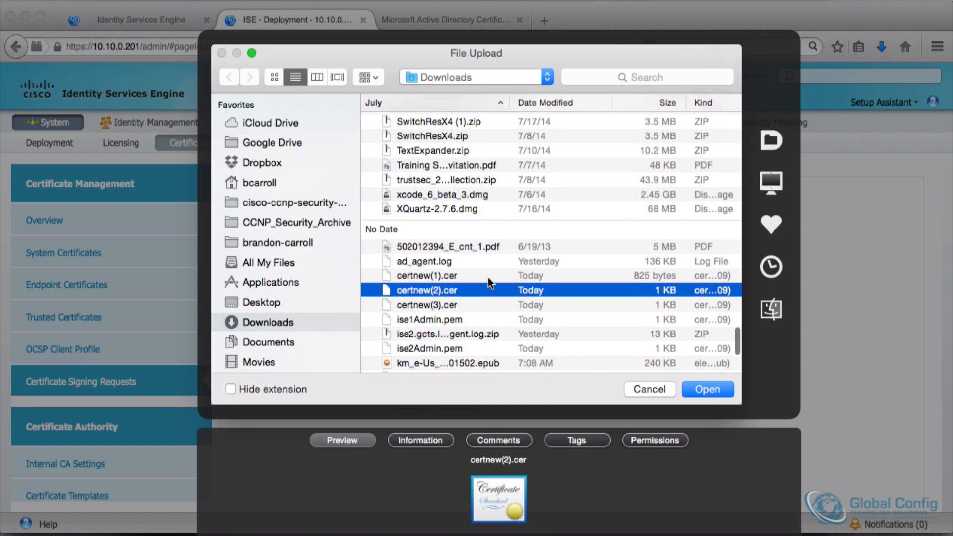
click(422, 299)
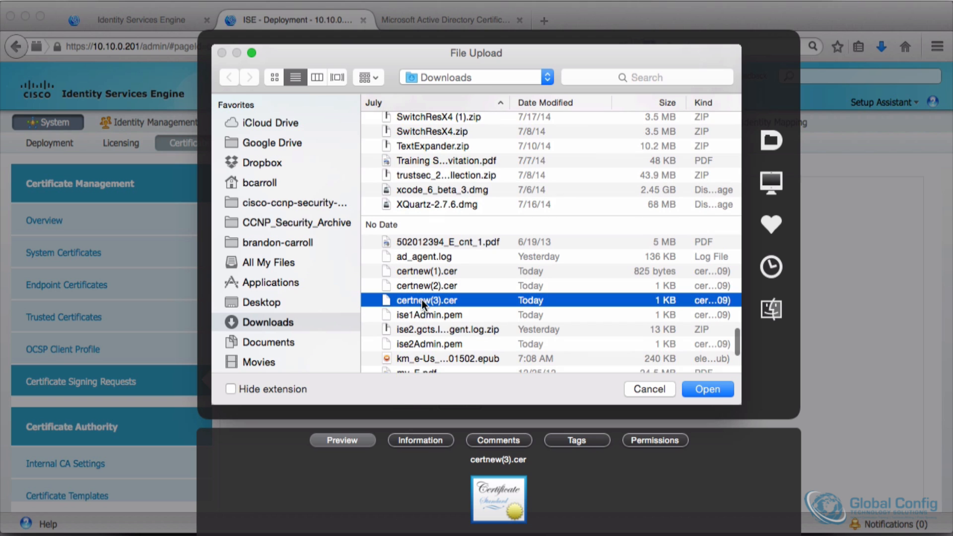
click(707, 389)
Step: Set the friendly name to ISE2 Cert, submit the binding, and accept the application server restart
click(419, 266)
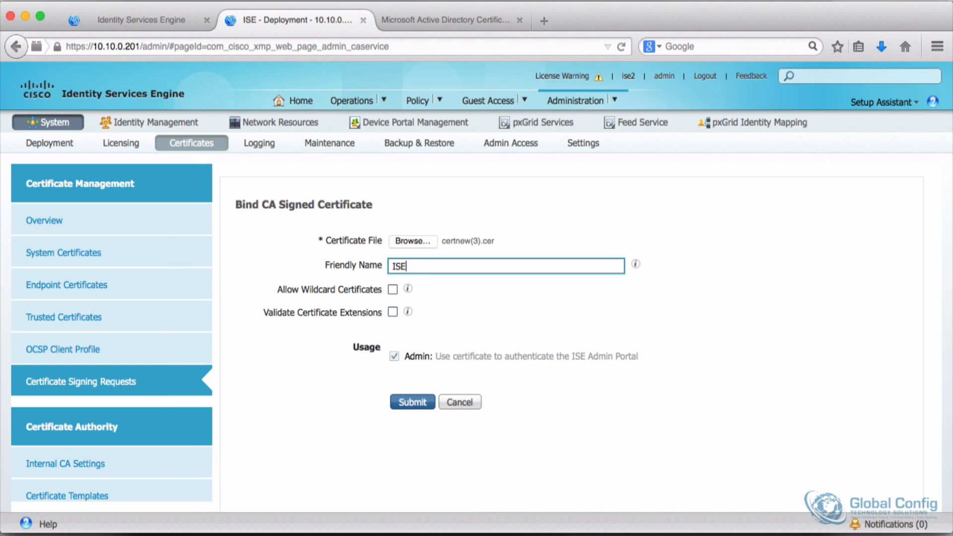
text(ISE2 Cer)
click(426, 401)
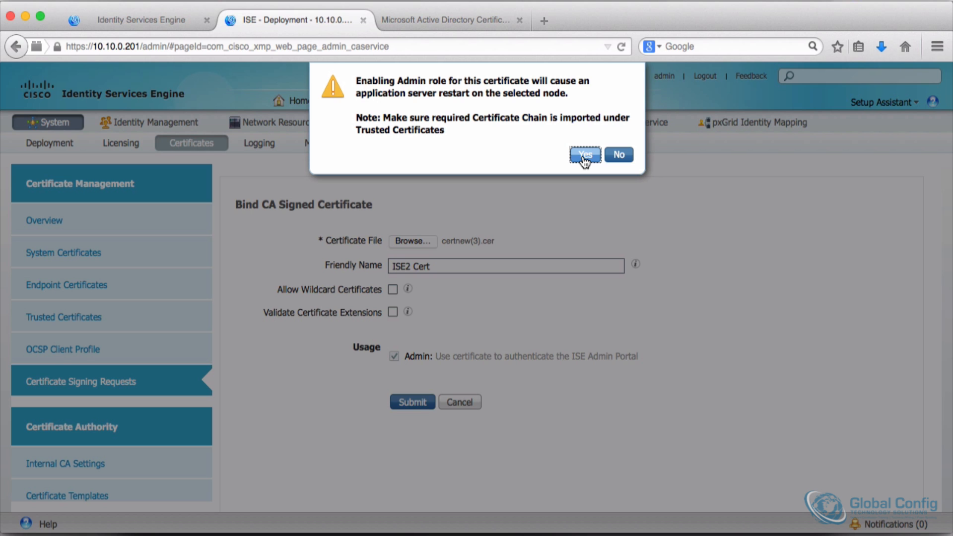
click(584, 157)
click(615, 118)
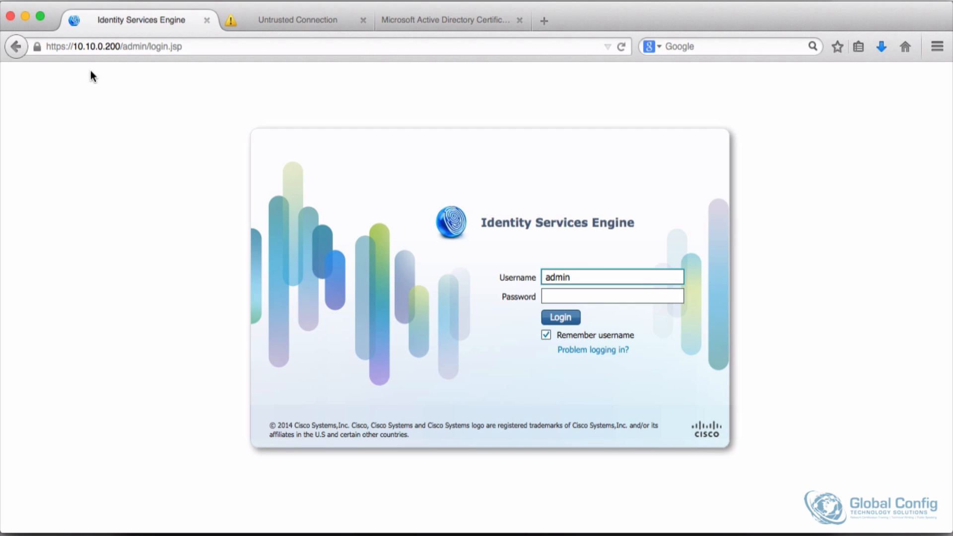
Step: Open the ise1 admin portal by its FQDN, ise1.gcts.local
click(100, 42)
drag(73, 46, 446, 46)
text(ise1.gcts.local/)
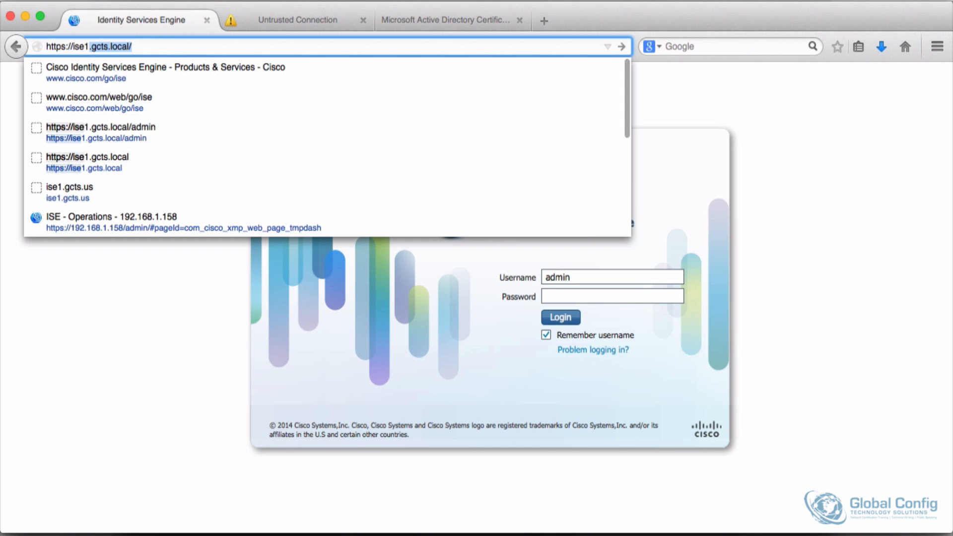
key(Return)
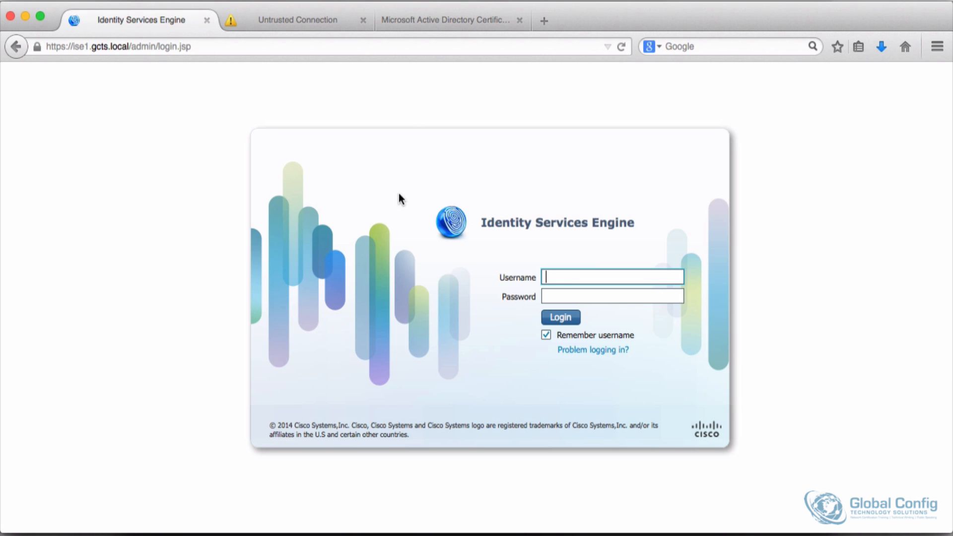
Step: Log in to ise1 as admin with the account password and let the browser remember it
click(551, 277)
click(553, 289)
click(555, 296)
text(•••••••••)
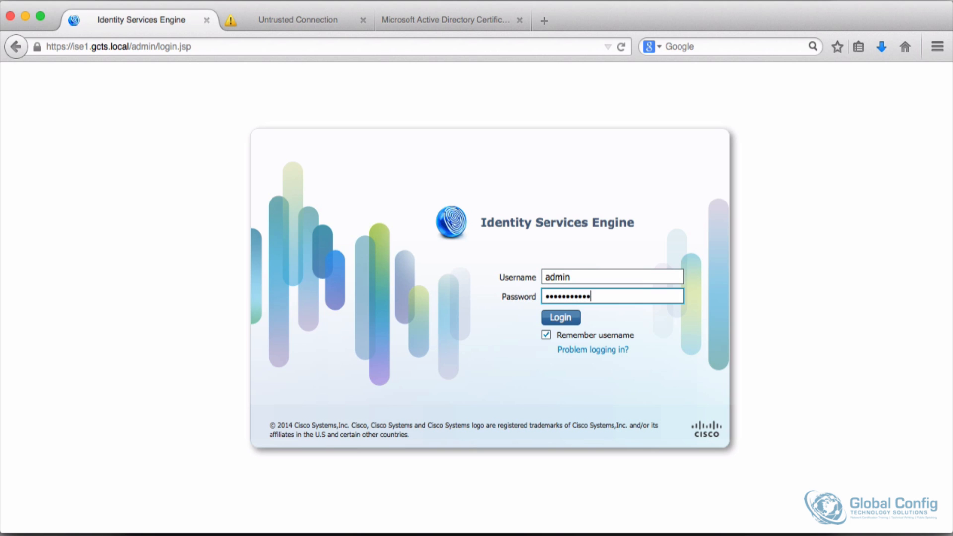
text(••)
key(Return)
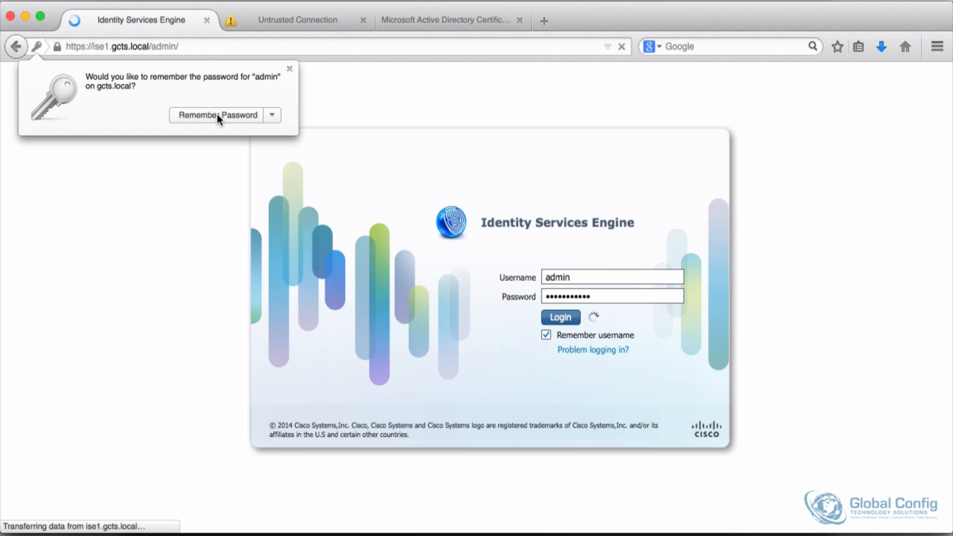
click(216, 114)
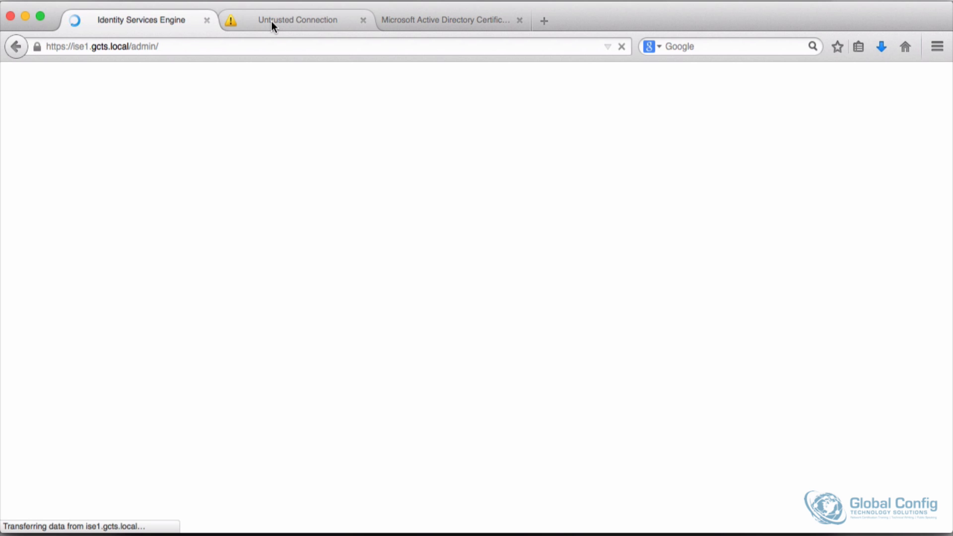
Step: In the second tab, open the ise2 admin portal by its FQDN, ise2.gcts.local
click(273, 21)
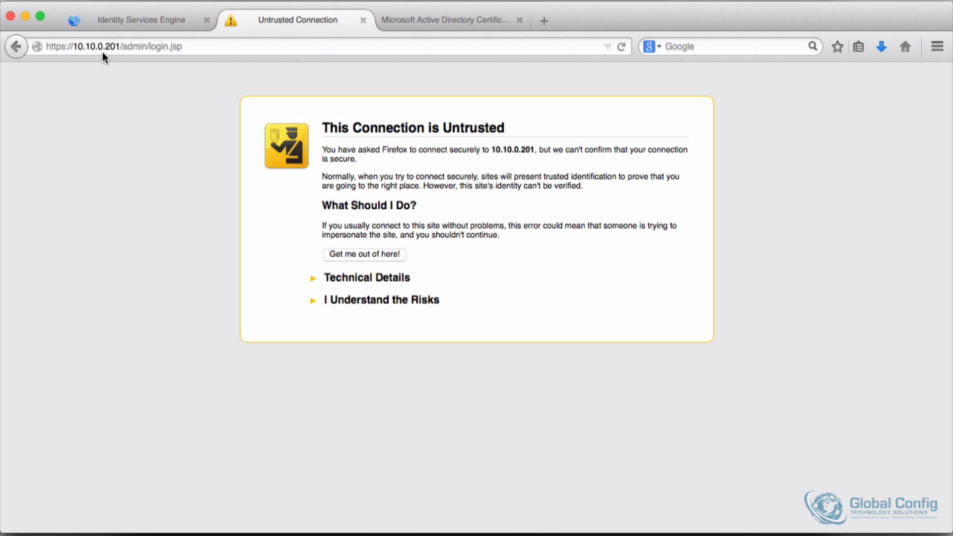
drag(73, 48, 270, 48)
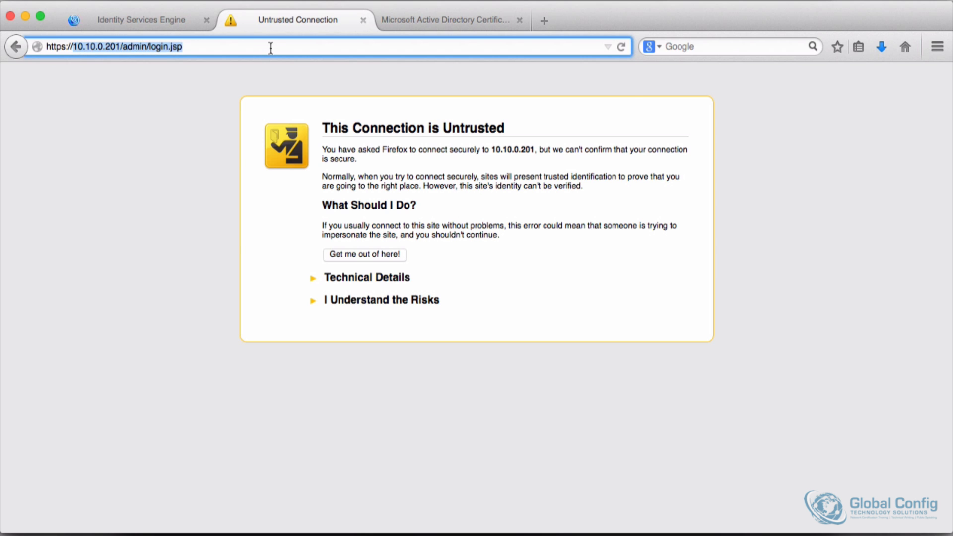
text(ise2.gcts.local)
key(Return)
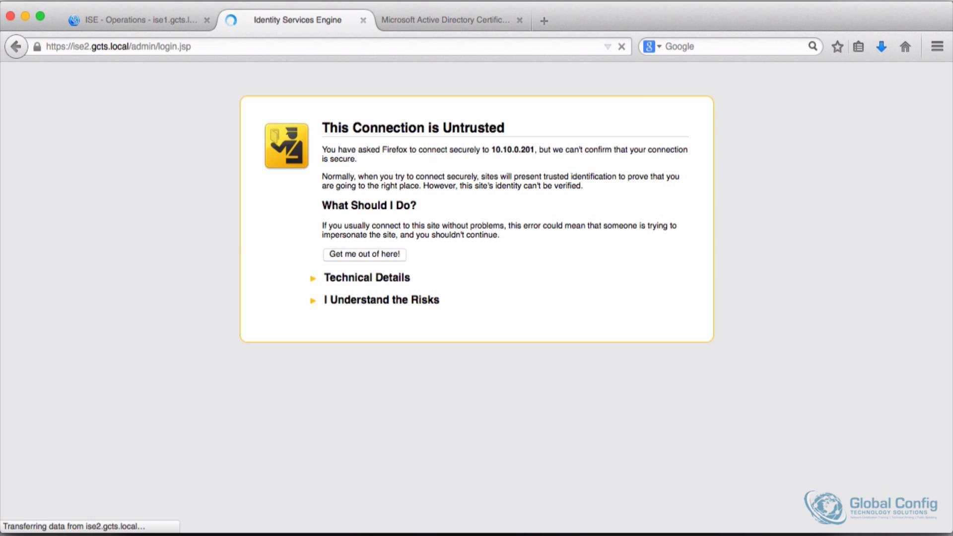
Step: Log in to ise2 as admin with the account password and let the browser remember it
text(admin)
key(Tab)
text(•••••••••••)
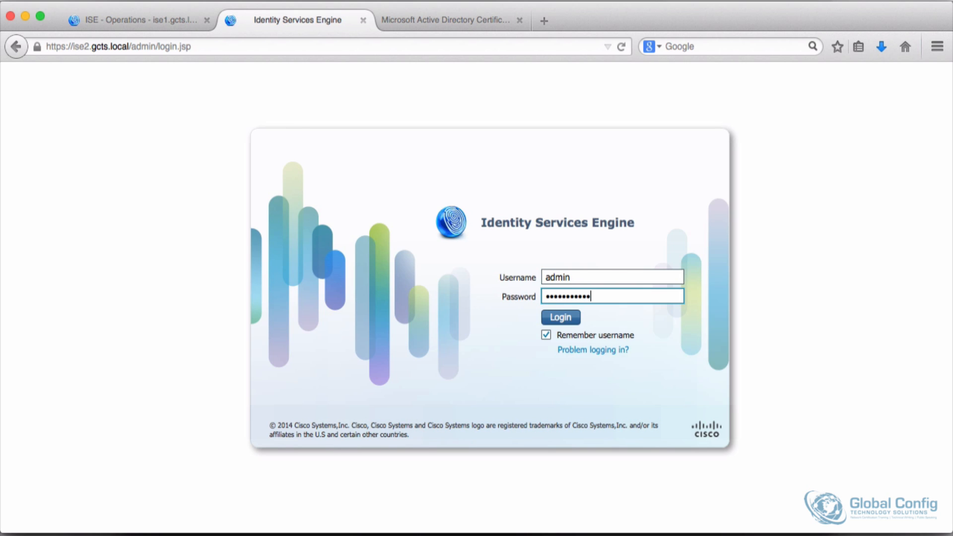
key(Return)
click(213, 116)
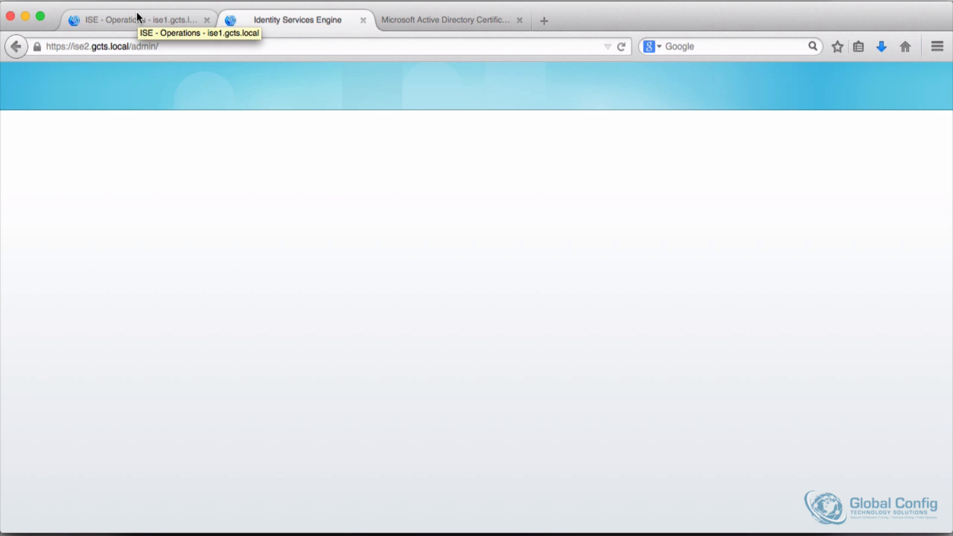
Step: On ise1, open the deployment node settings and make ise1 the primary administration node, then save
click(137, 15)
click(573, 163)
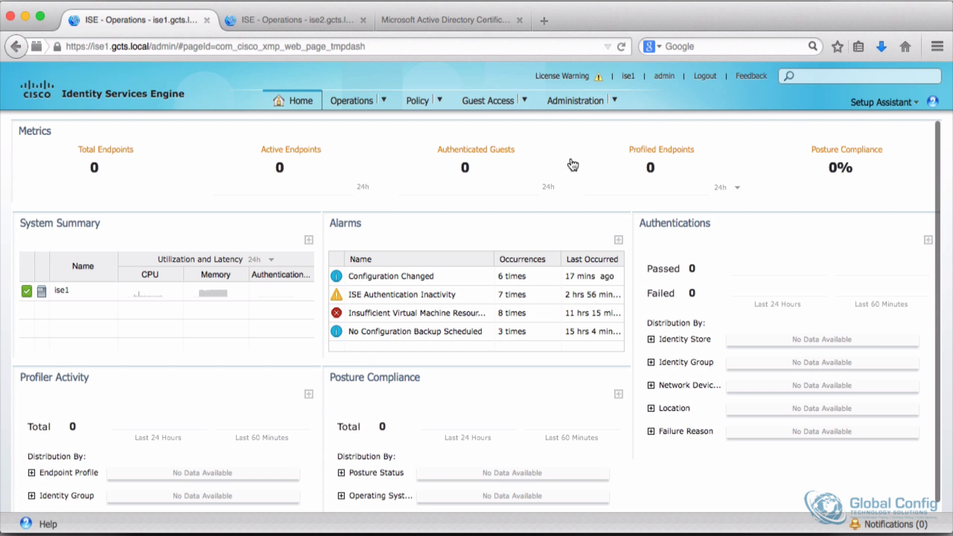
click(615, 99)
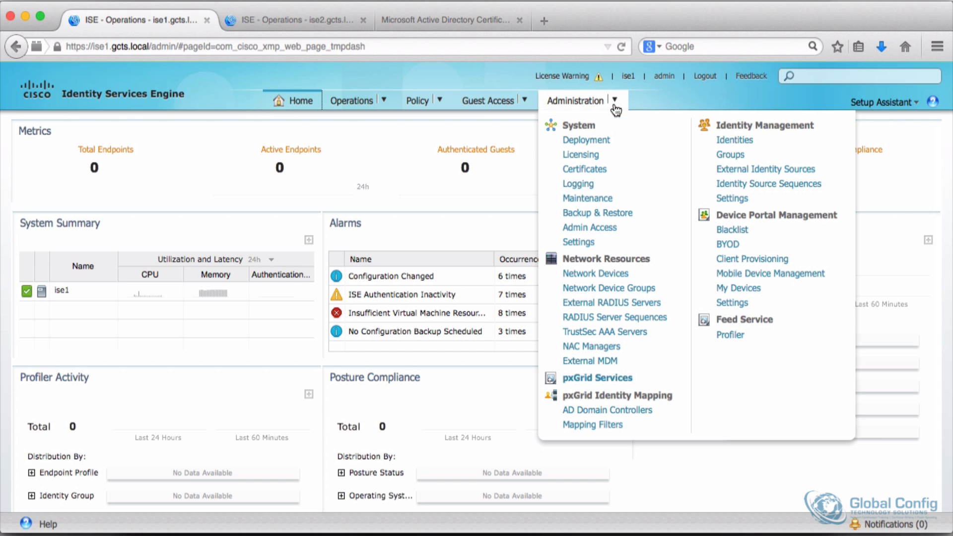
click(584, 145)
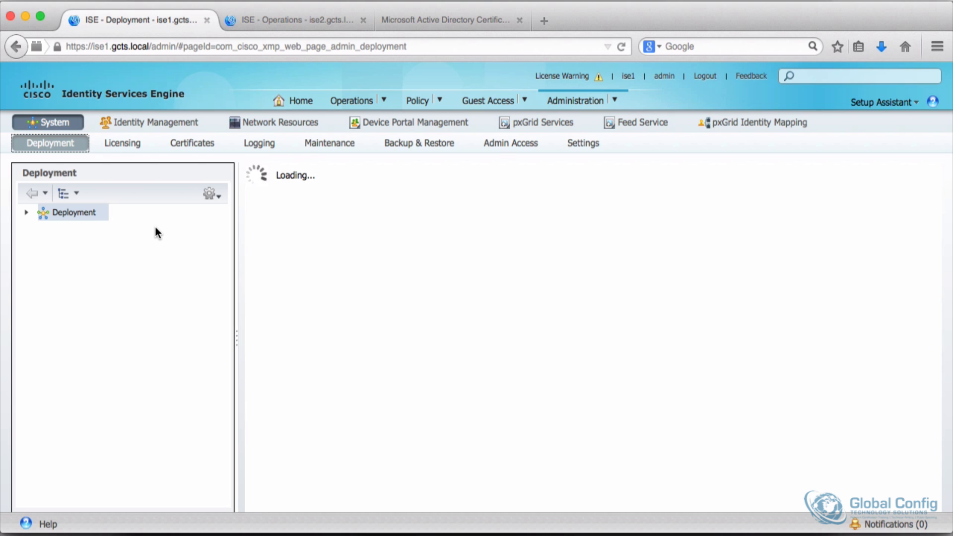
click(64, 213)
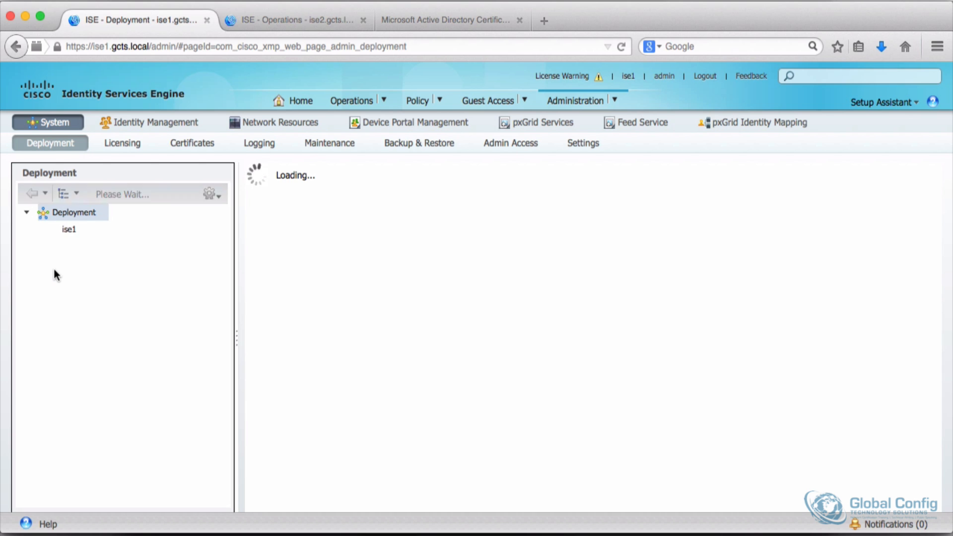
click(70, 230)
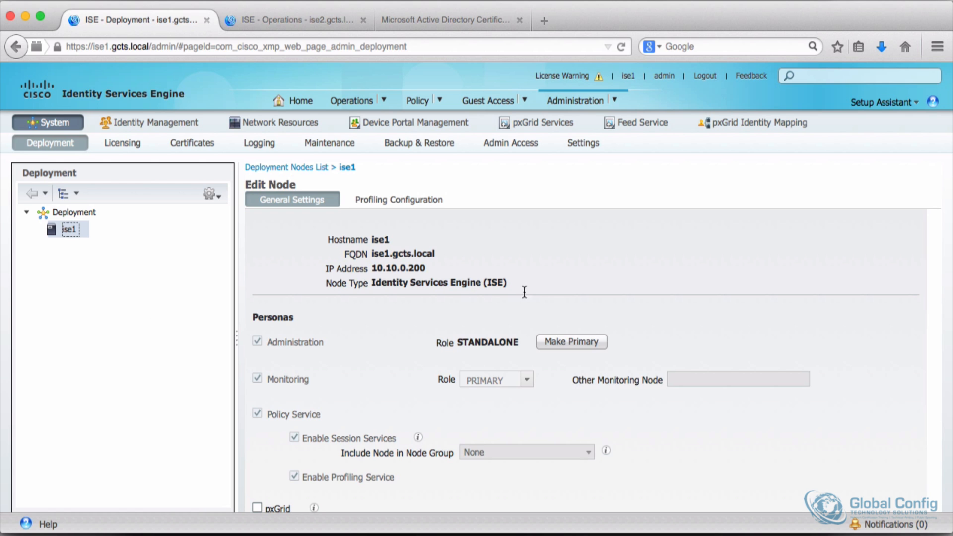
click(598, 341)
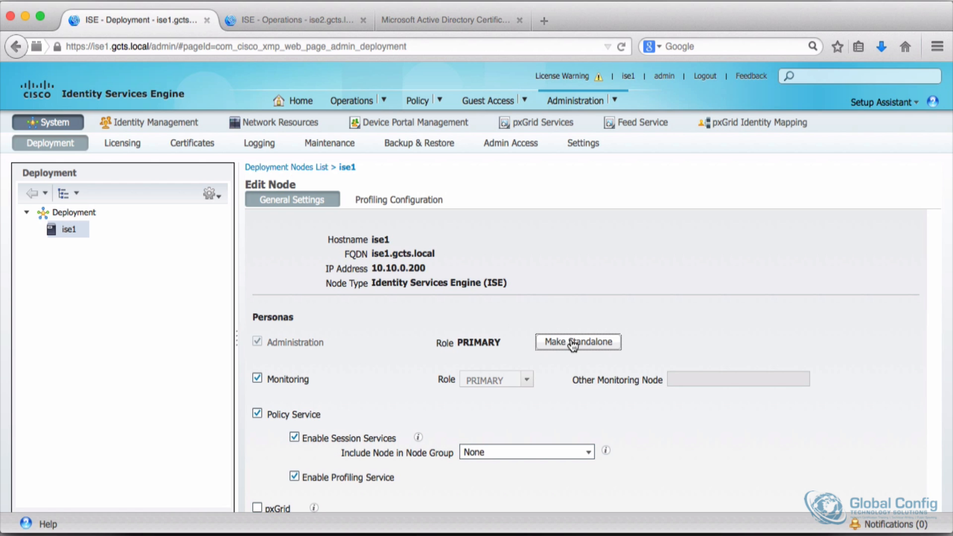
scroll(432, 355, down, 3)
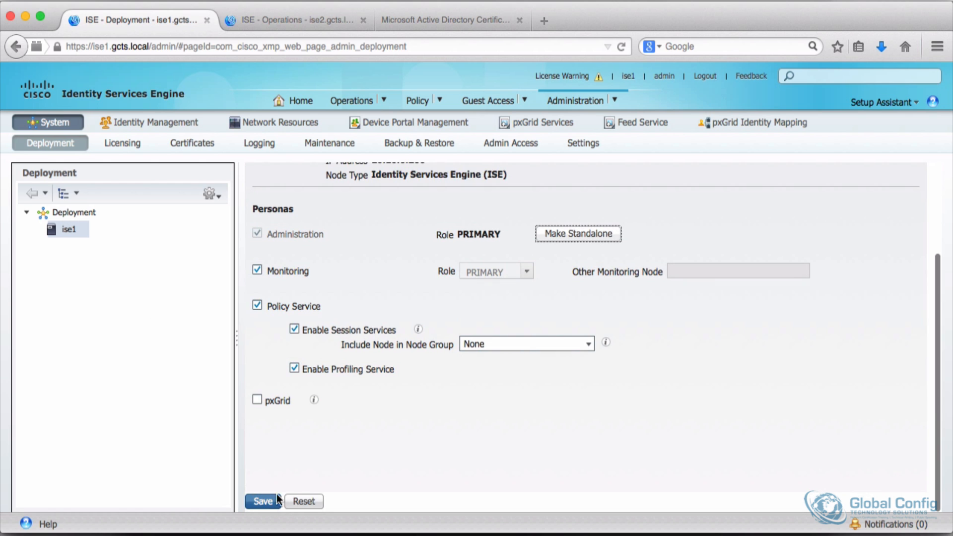
click(263, 501)
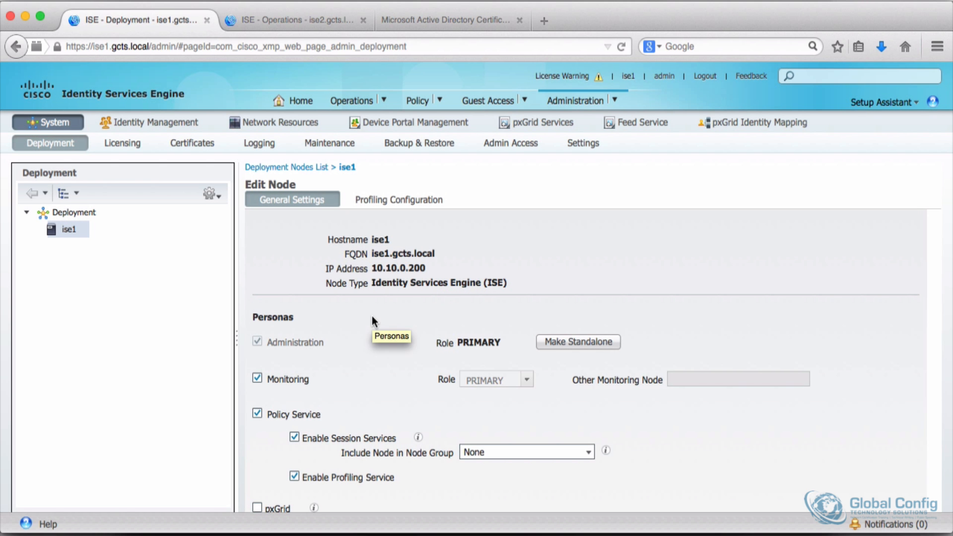
Step: Try to register ise2.gcts.local as an ISE node using the admin username and password, dismissing the resulting error
click(308, 169)
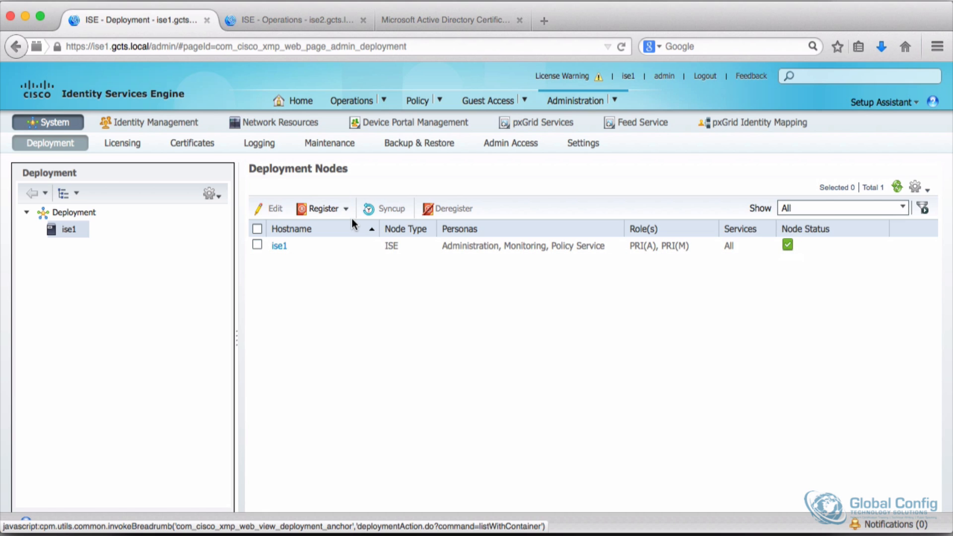
click(337, 208)
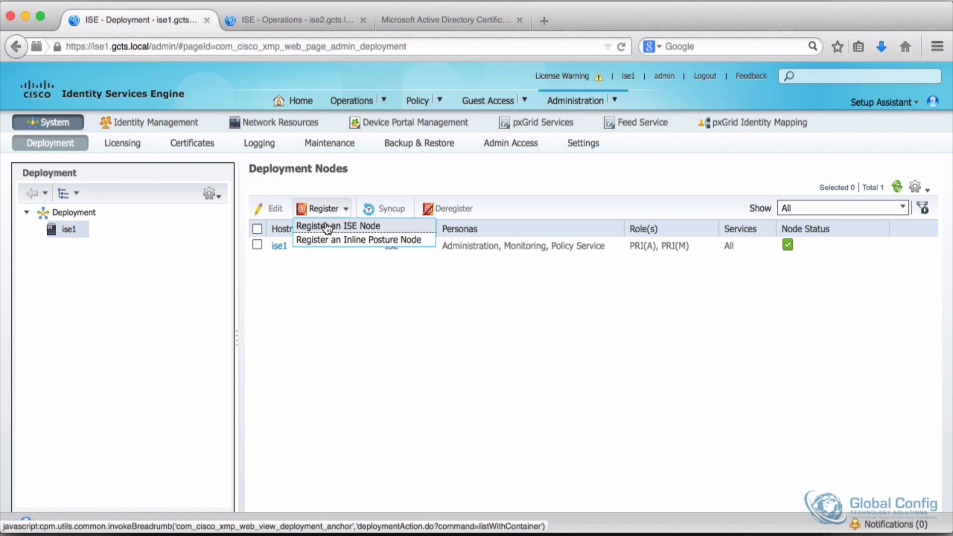
click(324, 223)
click(397, 237)
text(ise2.hcts.local)
key(Tab)
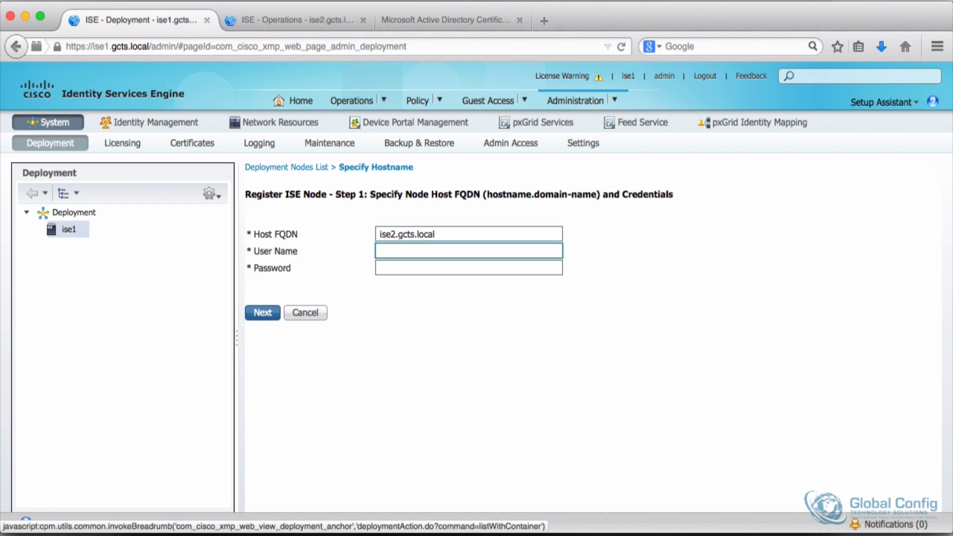
text(admin)
key(Tab)
drag(431, 268, 299, 269)
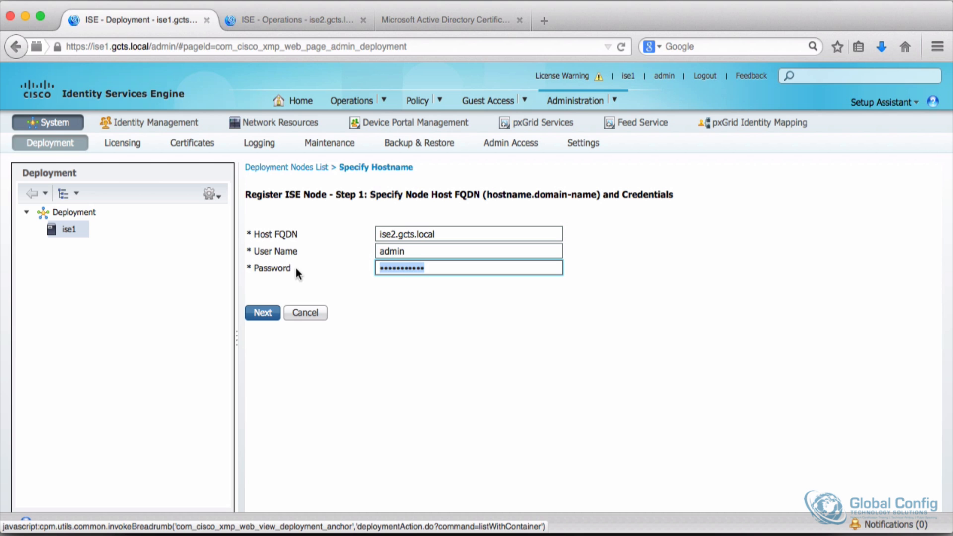
text(****)
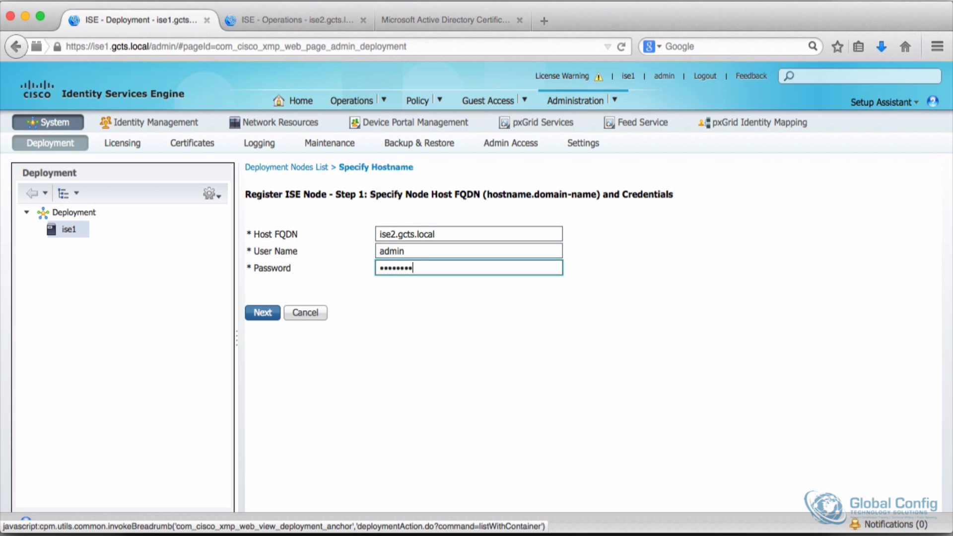
click(258, 315)
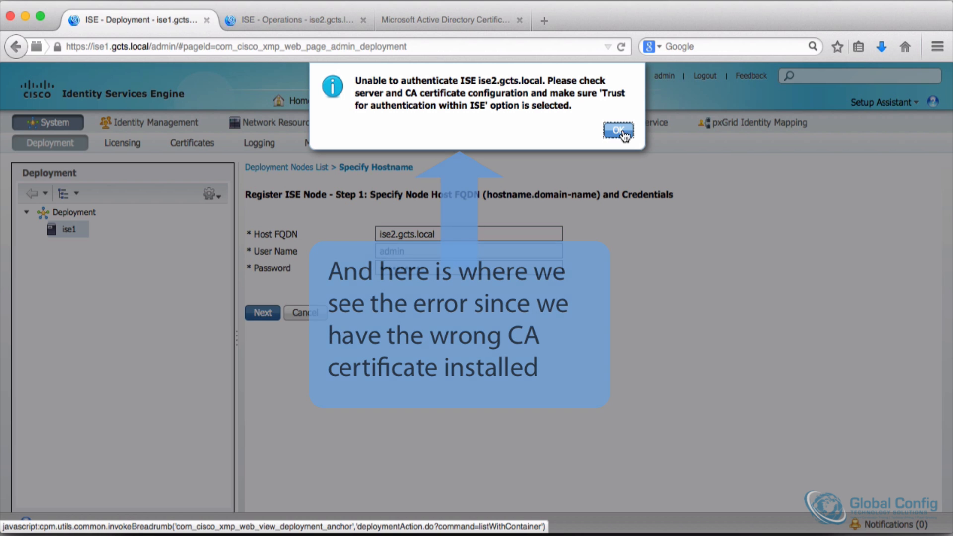
click(618, 130)
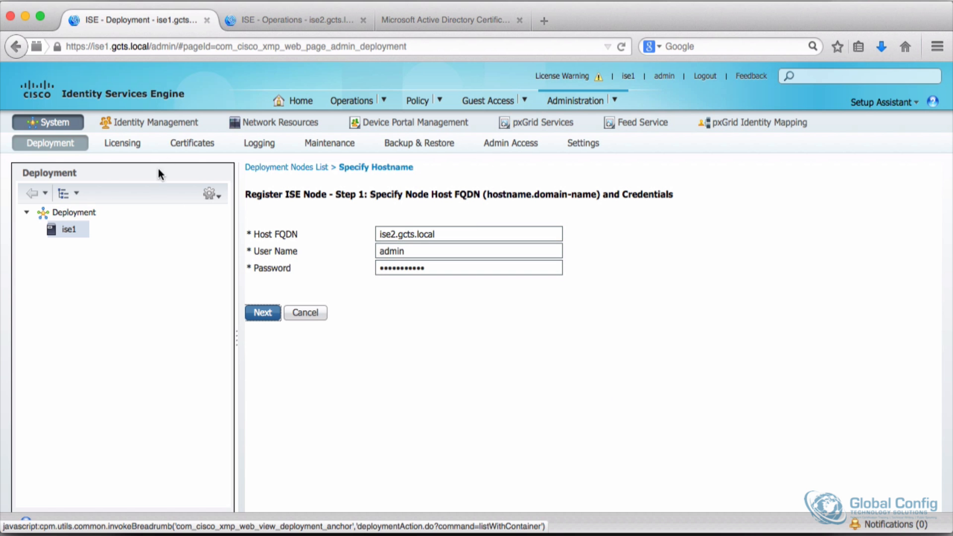
Step: Open ise1's trusted certificates and export the AD Cert
click(185, 146)
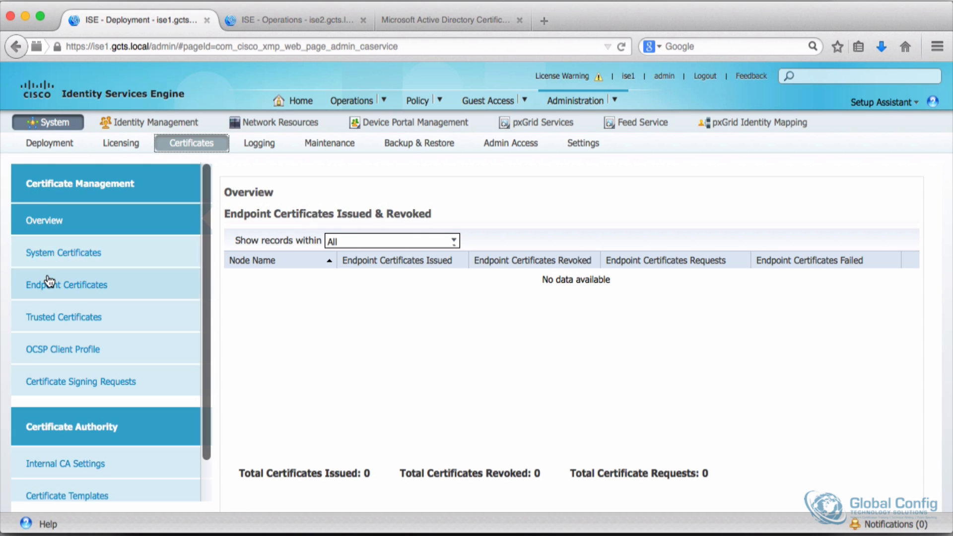
click(47, 317)
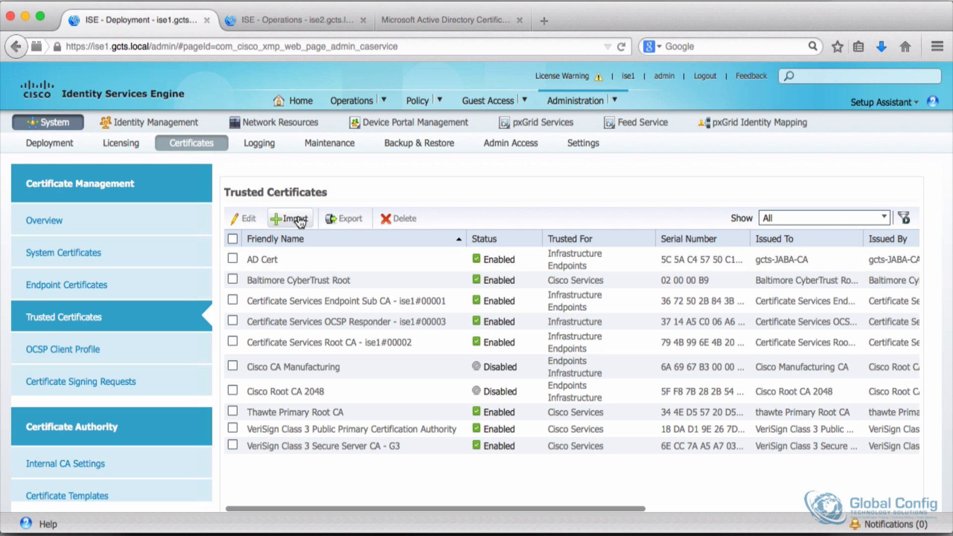
click(232, 258)
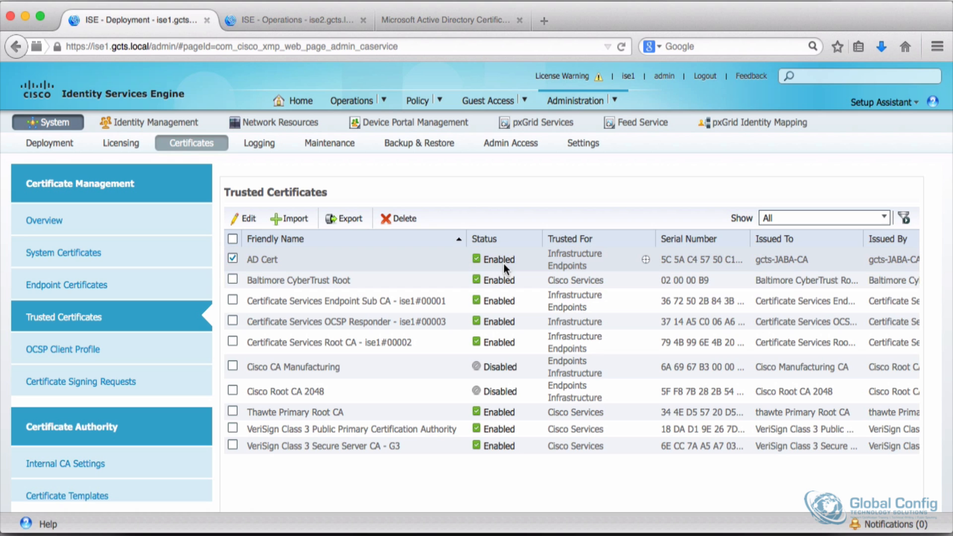
click(344, 220)
click(597, 349)
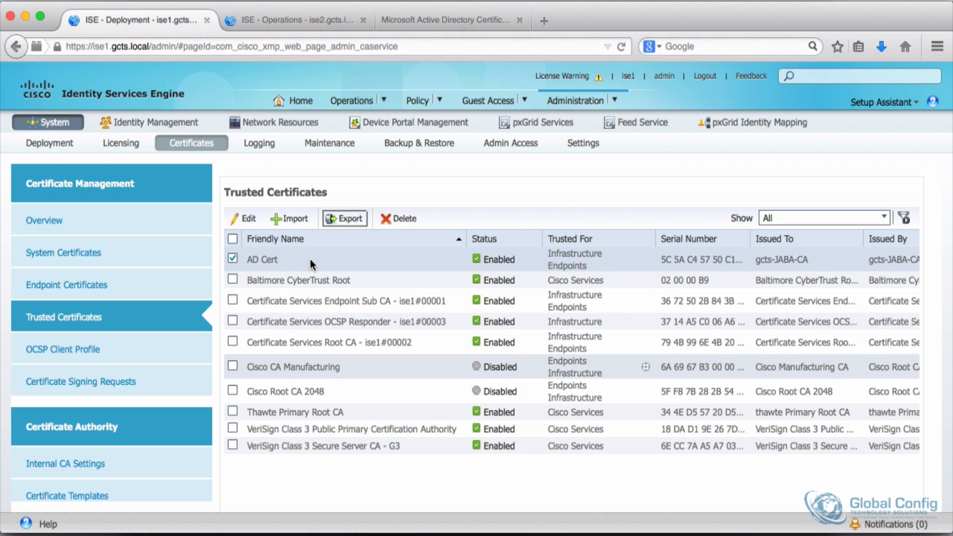
Step: Start importing a trusted certificate on ise1 and choose certnew(1).cer from Downloads
click(291, 221)
click(433, 212)
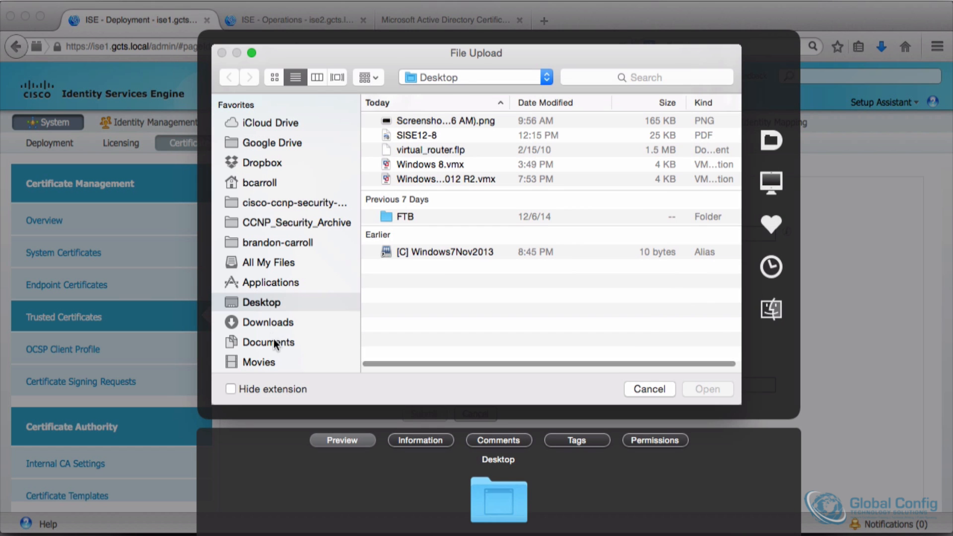
click(269, 324)
scroll(433, 241, down, 15)
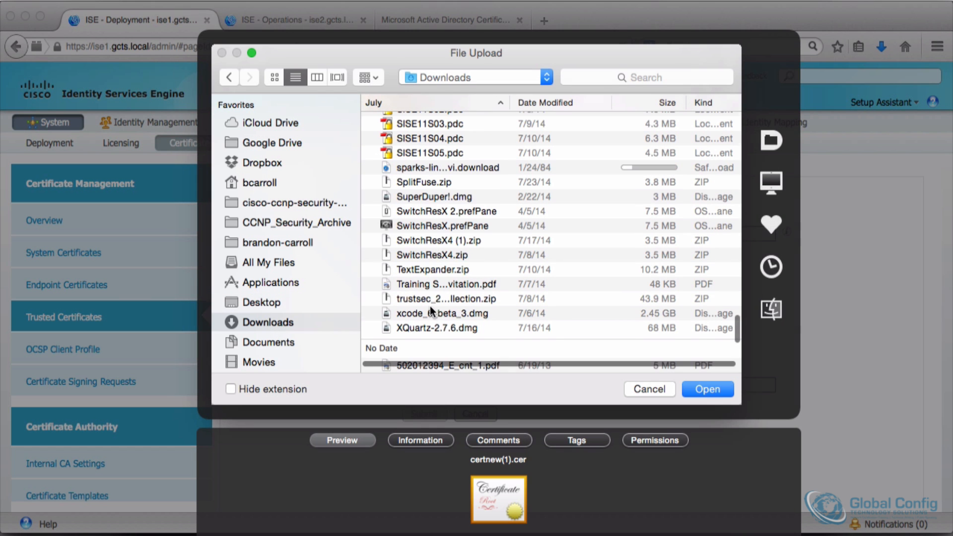
scroll(430, 306, up, 15)
scroll(429, 306, down, 8)
scroll(430, 306, up, 15)
scroll(449, 208, down, 20)
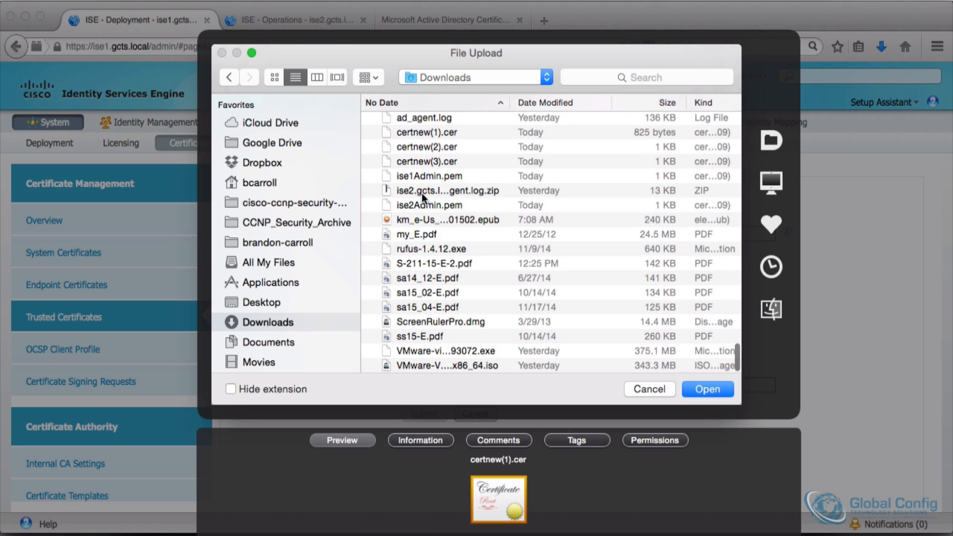
click(435, 133)
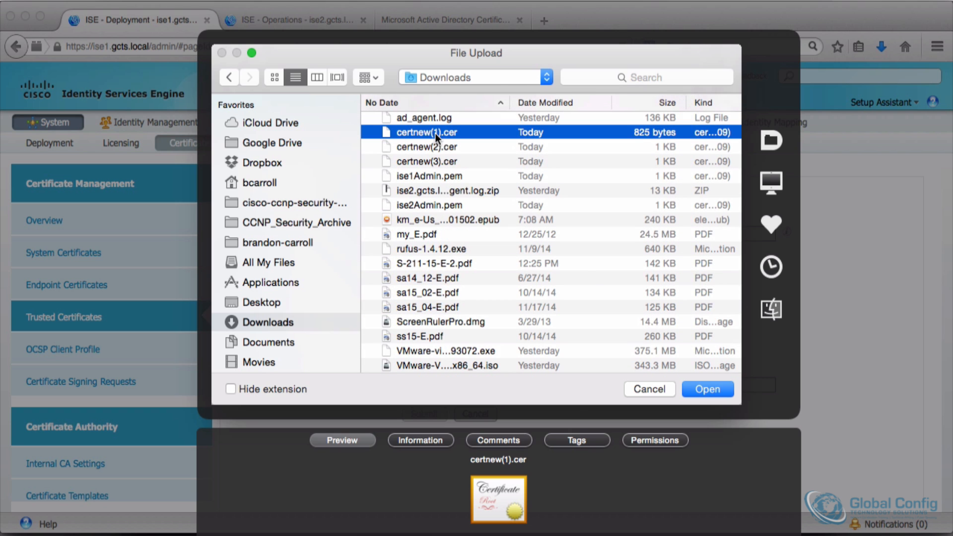
click(707, 390)
Step: Name it Primary AD Cert, enable trust for authentication within ISE, and submit the import
click(419, 235)
text(Primary AD Cert)
click(436, 304)
click(424, 413)
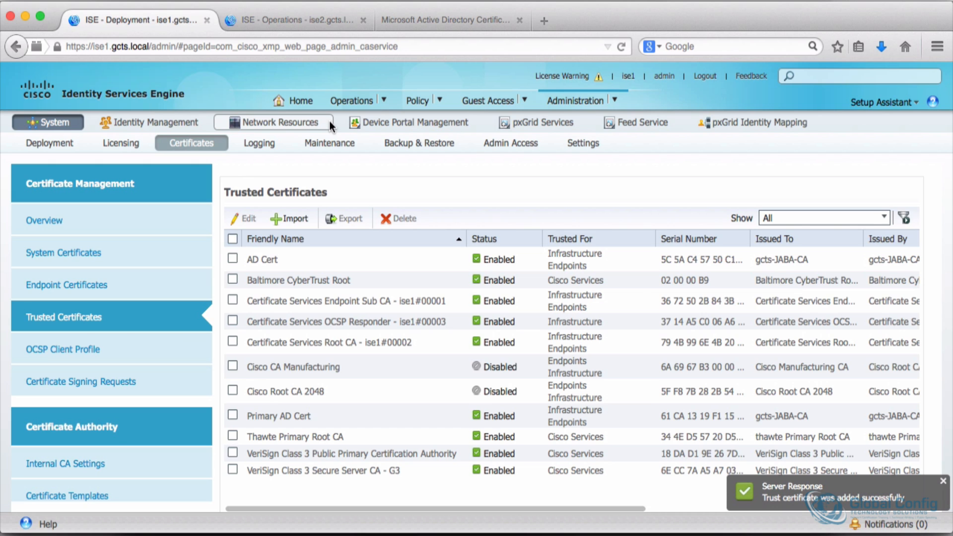
Step: On ise2, start importing a trusted certificate and choose certnew(1).cer from Downloads
click(287, 21)
click(578, 160)
click(613, 102)
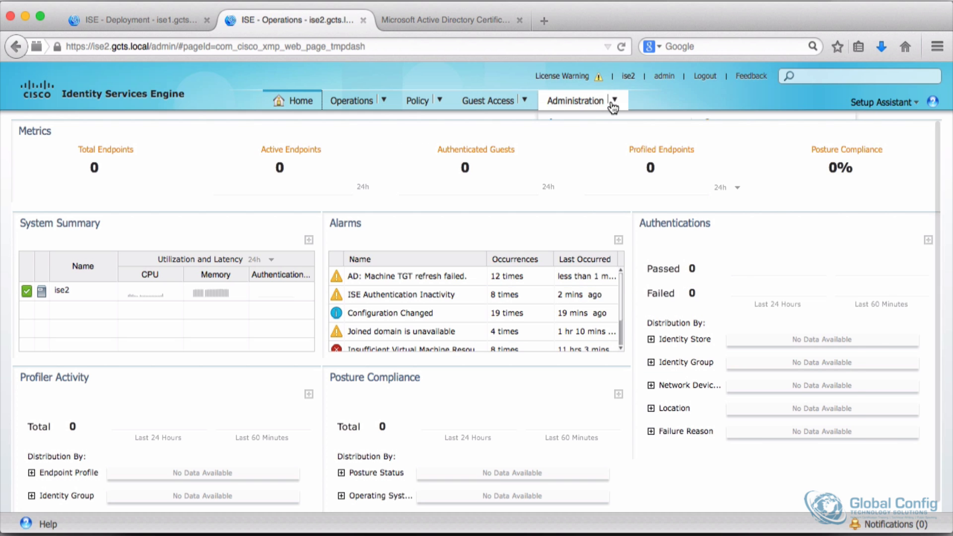
click(586, 171)
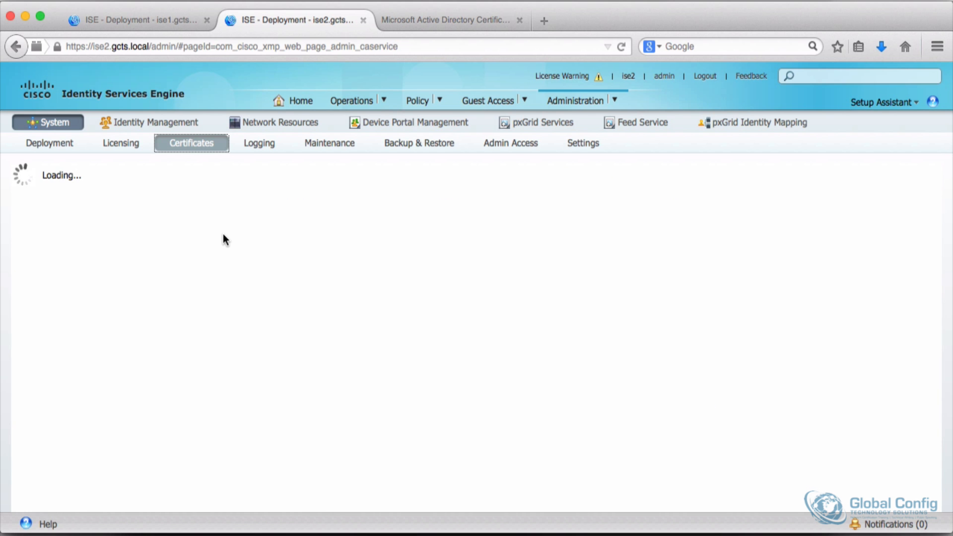
click(65, 317)
click(293, 219)
click(439, 209)
click(268, 322)
scroll(448, 302, down, 5)
scroll(448, 302, up, 2)
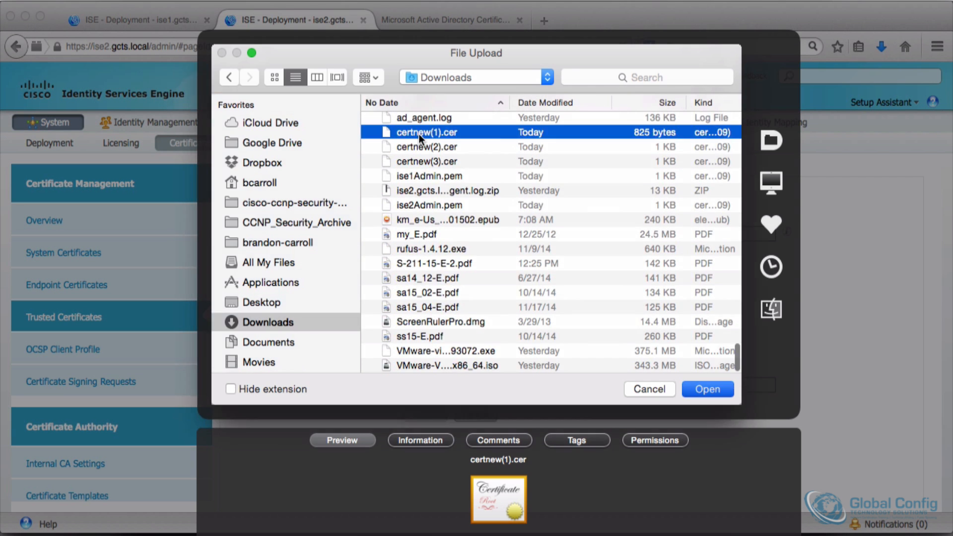
double_click(419, 133)
Step: Name the imported certificate Primary AD Cert and submit the import on ise2
click(446, 234)
text(Primary AD Cert)
key(Return)
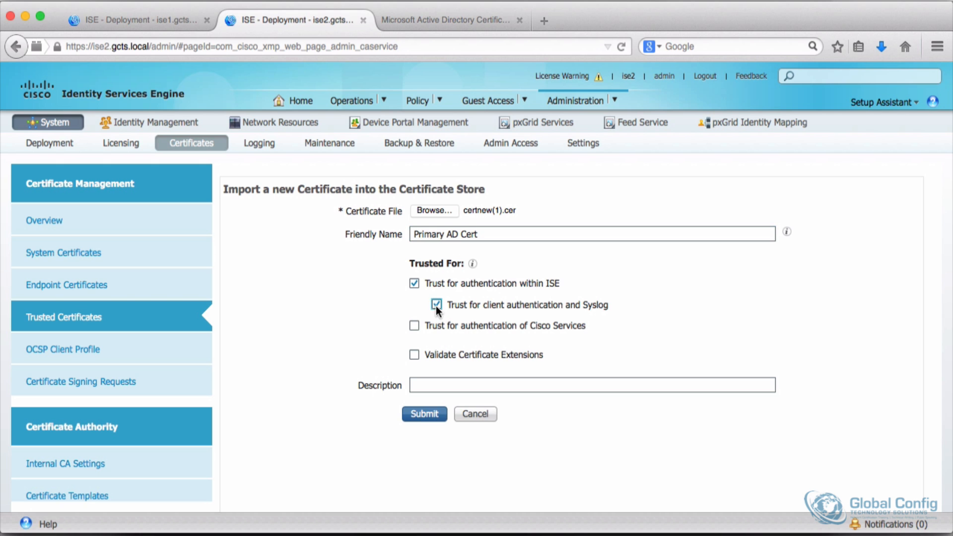
Step: On ise1, register an ISE node with host FQDN ise2.gcts.local, username admin and the admin password
click(153, 25)
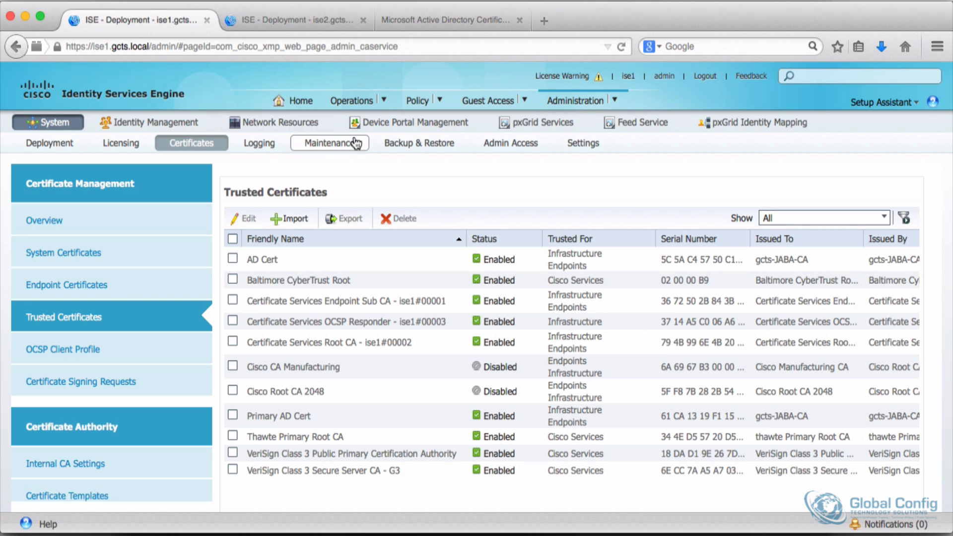
mouse_move(576, 103)
click(583, 140)
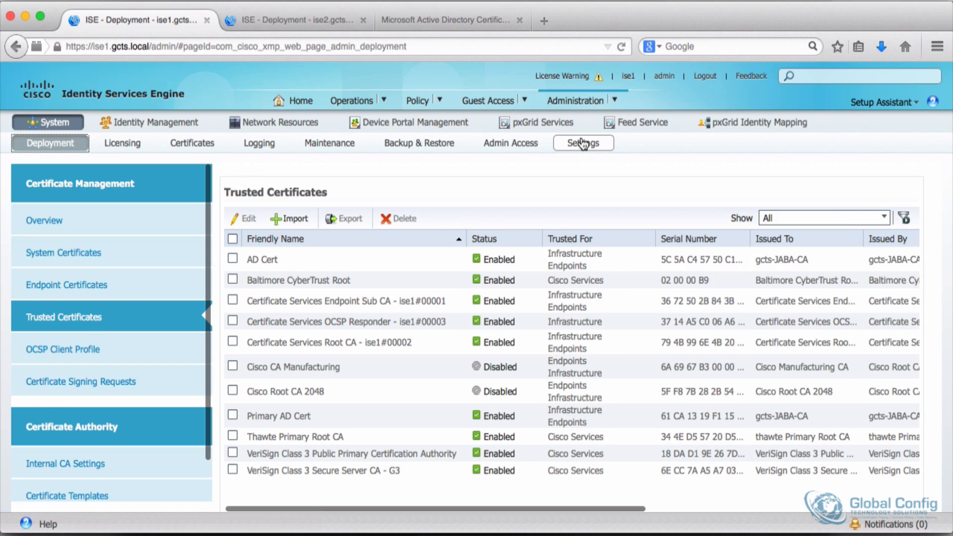
click(323, 208)
click(330, 229)
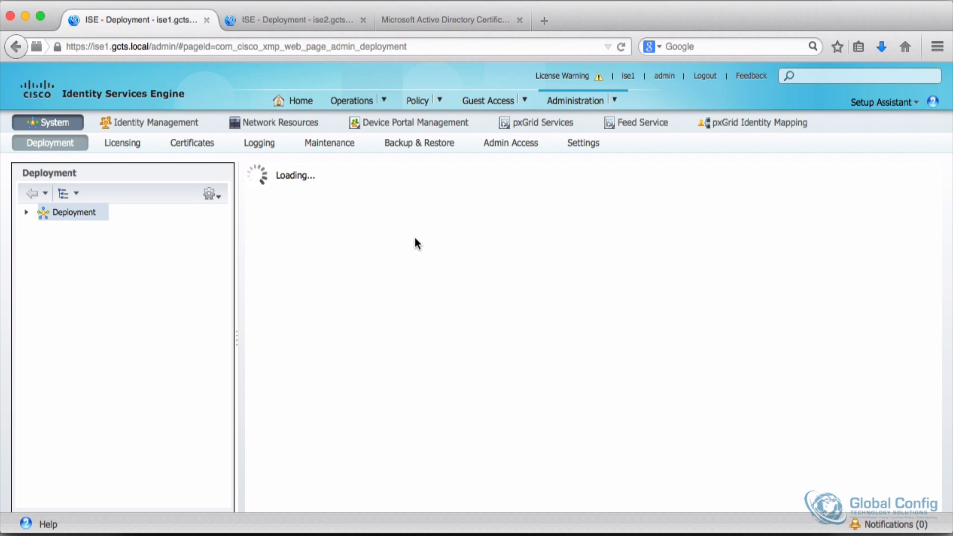
text(ise2.gcts.local)
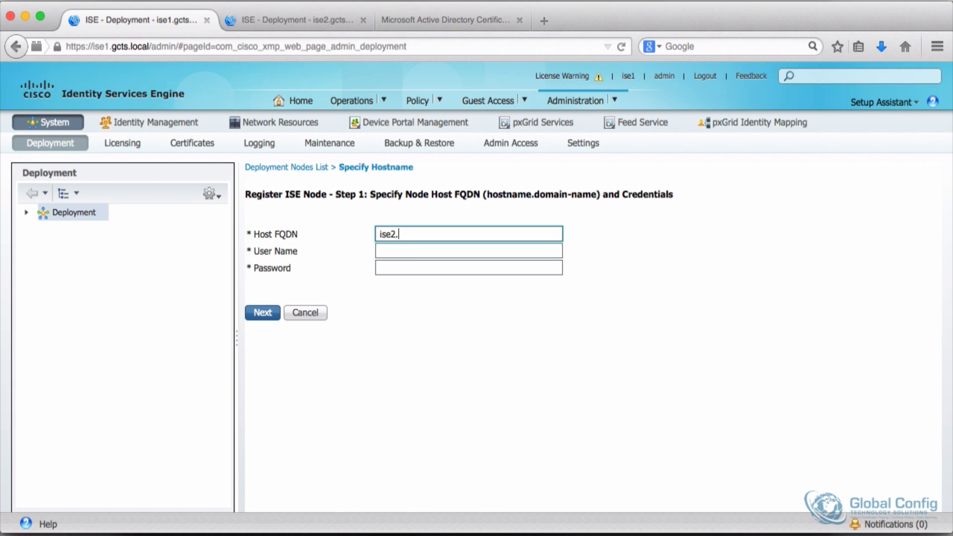
key(Tab)
text(admin)
key(Tab)
click(267, 320)
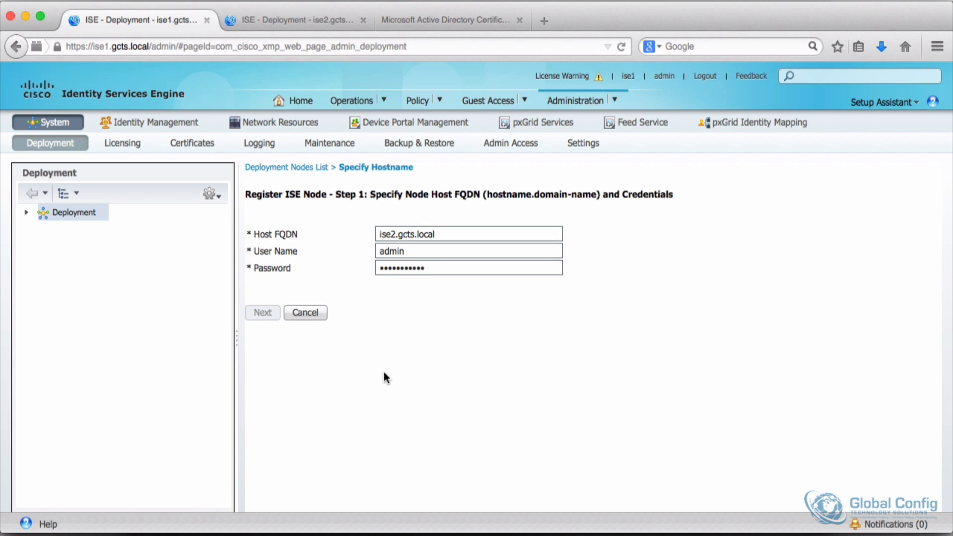
Step: Keep ise2's Monitoring role as SECONDARY with Administration, Monitoring and Policy Service personas, submit, and acknowledge the registration
scroll(384, 373, down, 3)
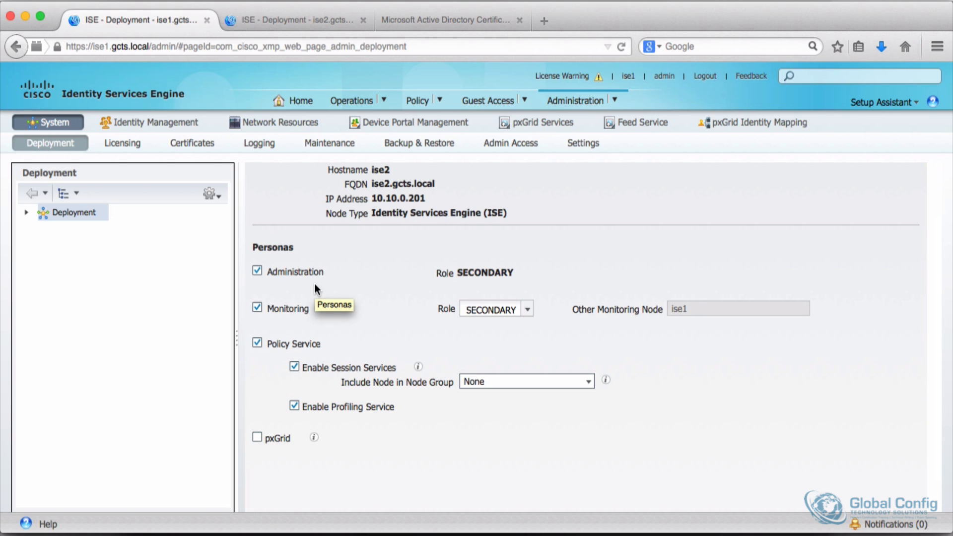
click(526, 309)
click(516, 340)
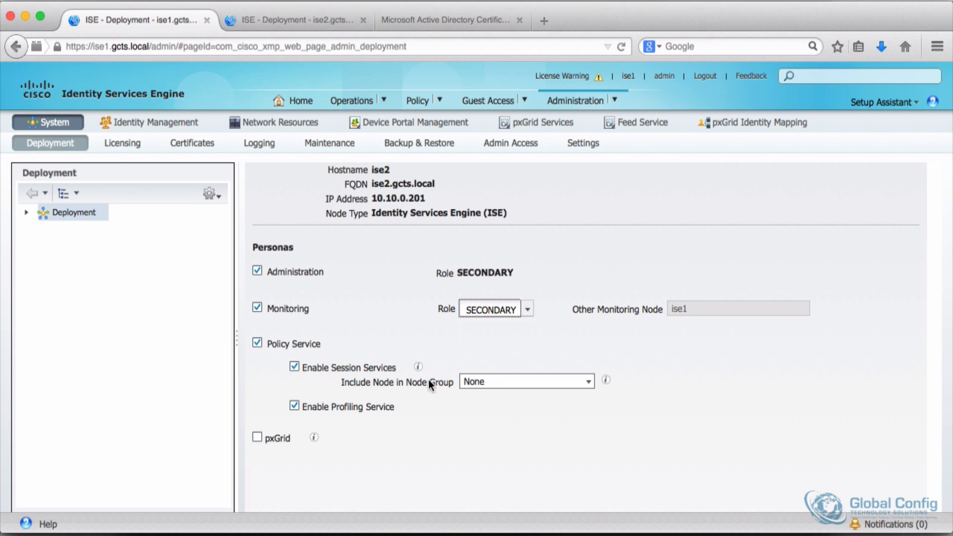
scroll(353, 320, down, 2)
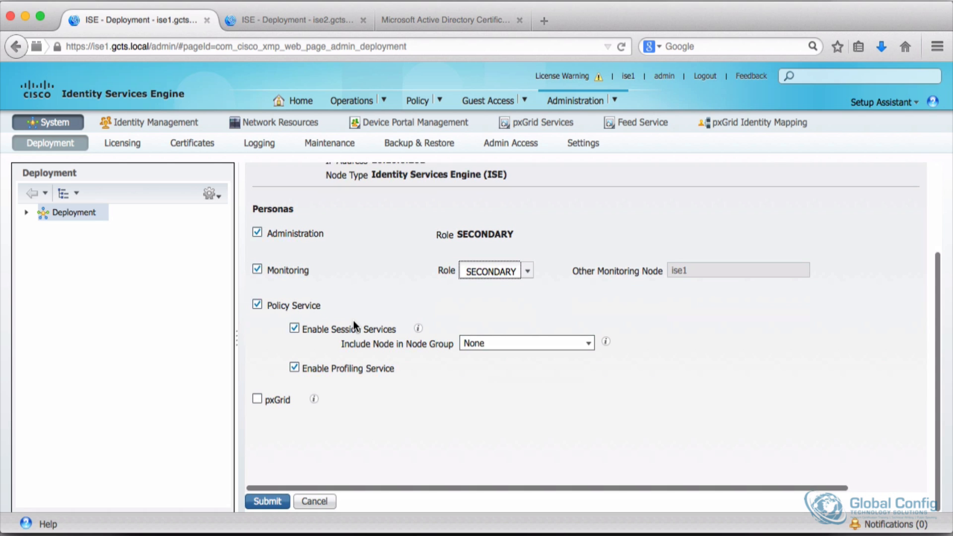
click(266, 502)
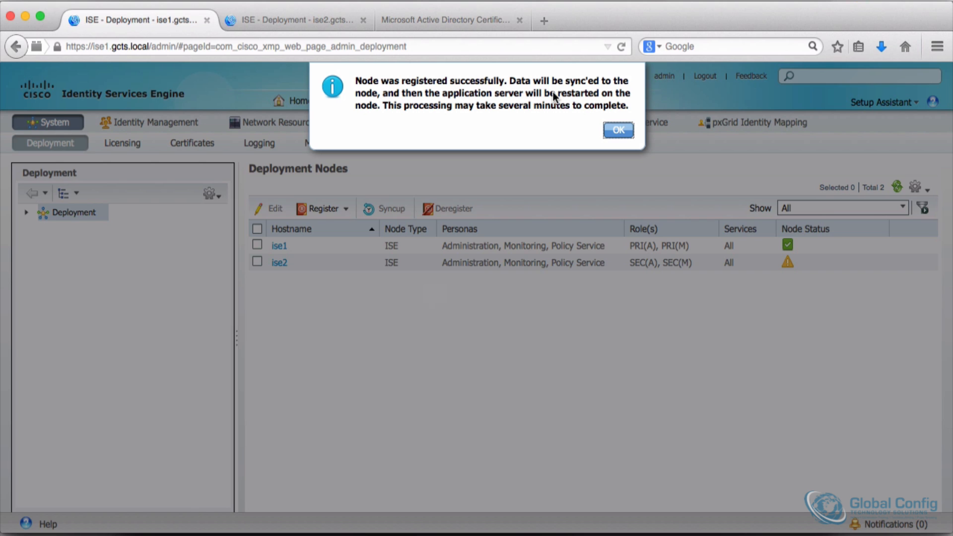
click(617, 130)
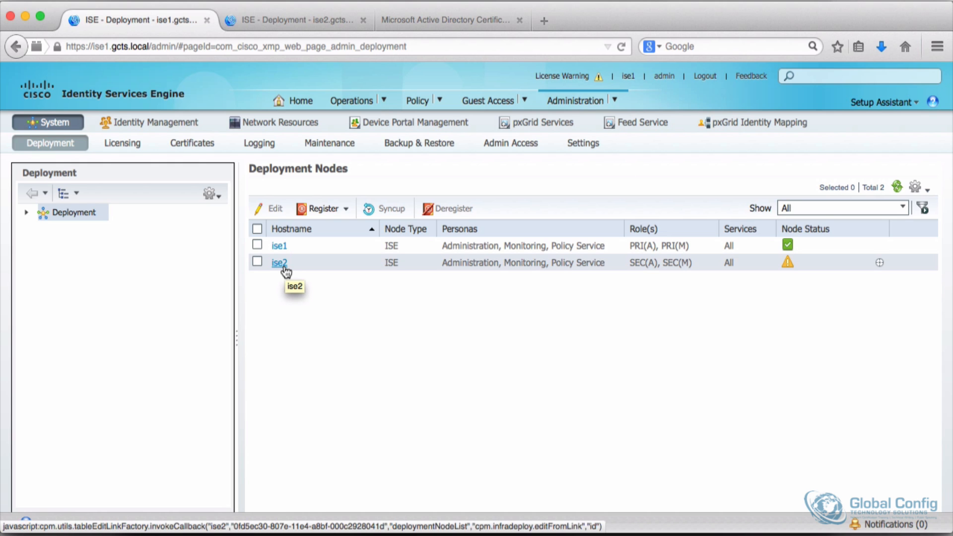
mouse_move(784, 261)
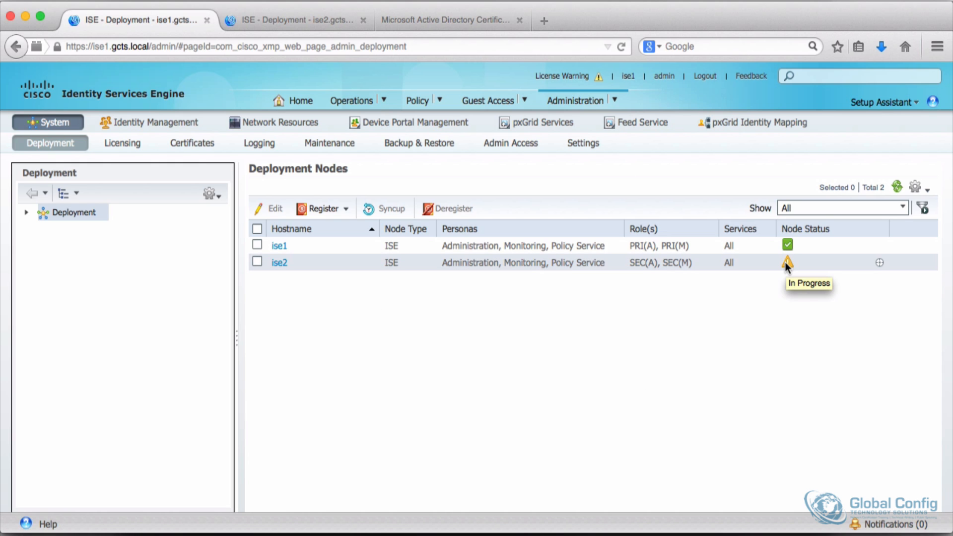